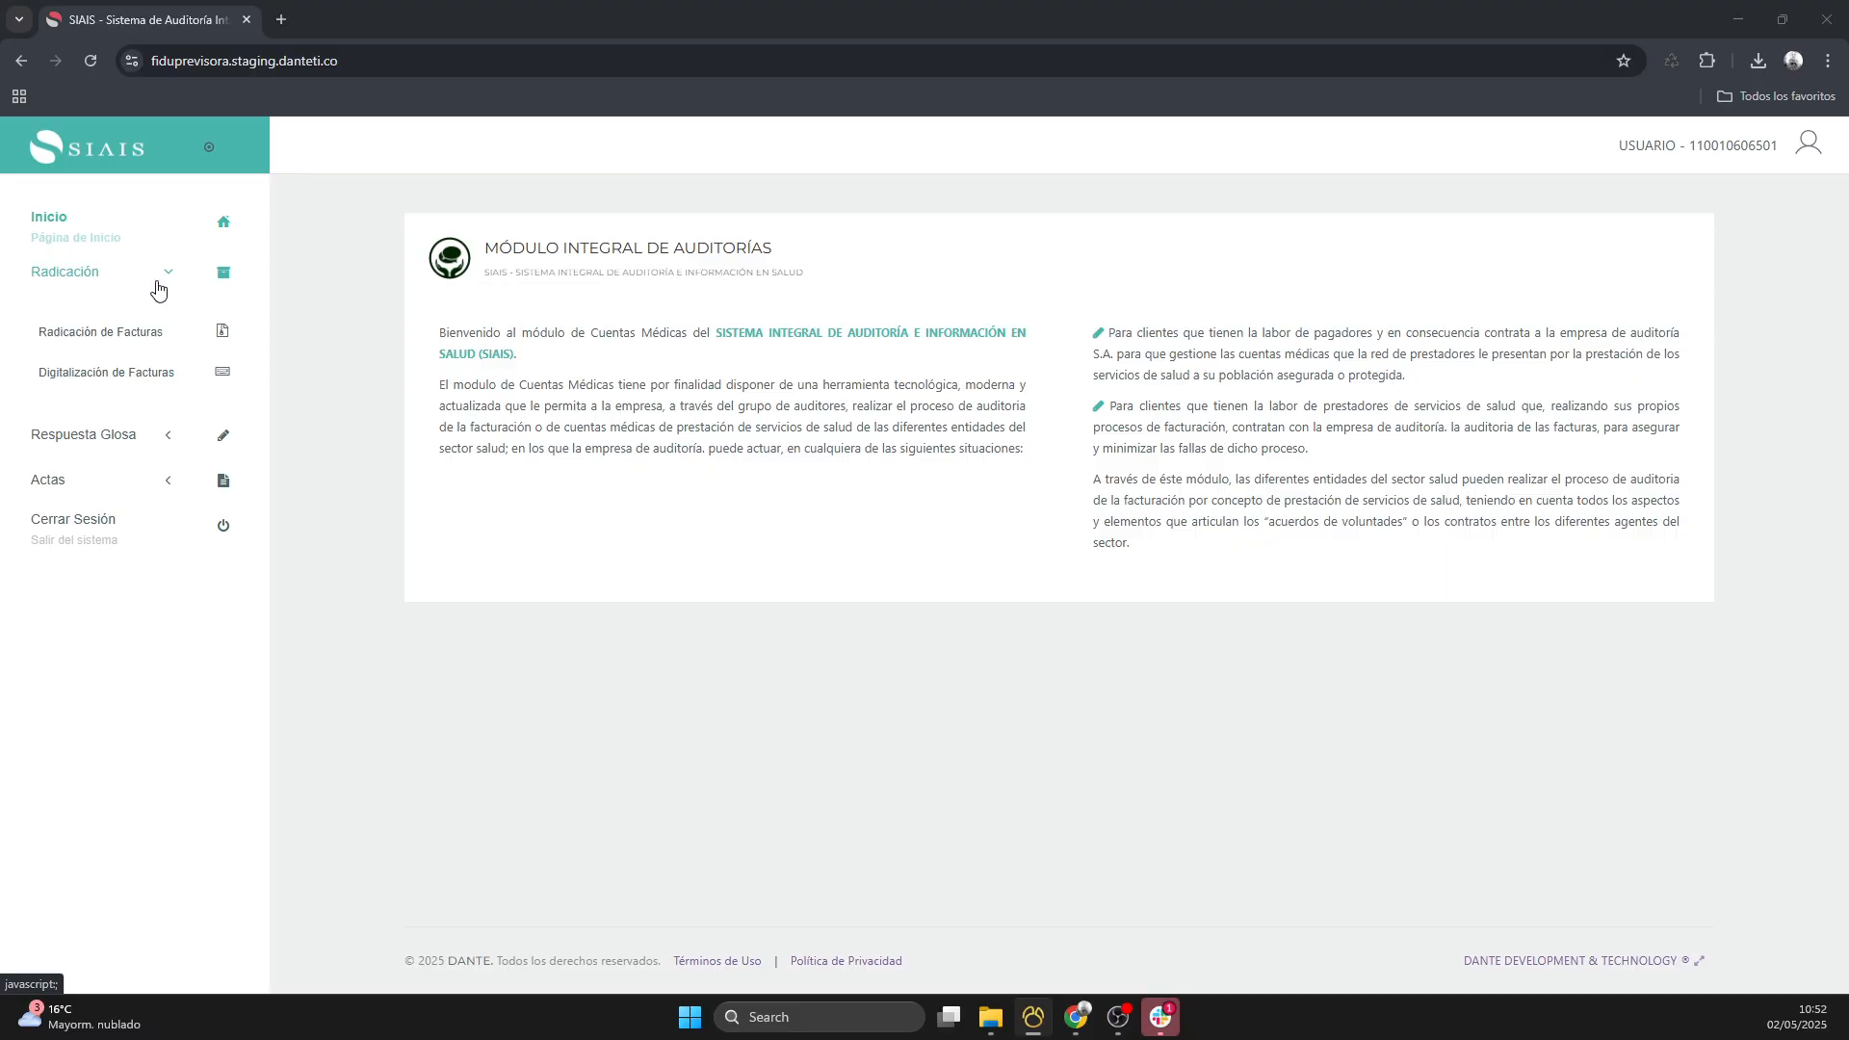
# - Start a new invoice filing in Radicación de Facturas with INSTITUTO NACIONAL DE CANCEROLOGIA-BOGOTA, D.C. as the provider
pyautogui.click(115, 337)
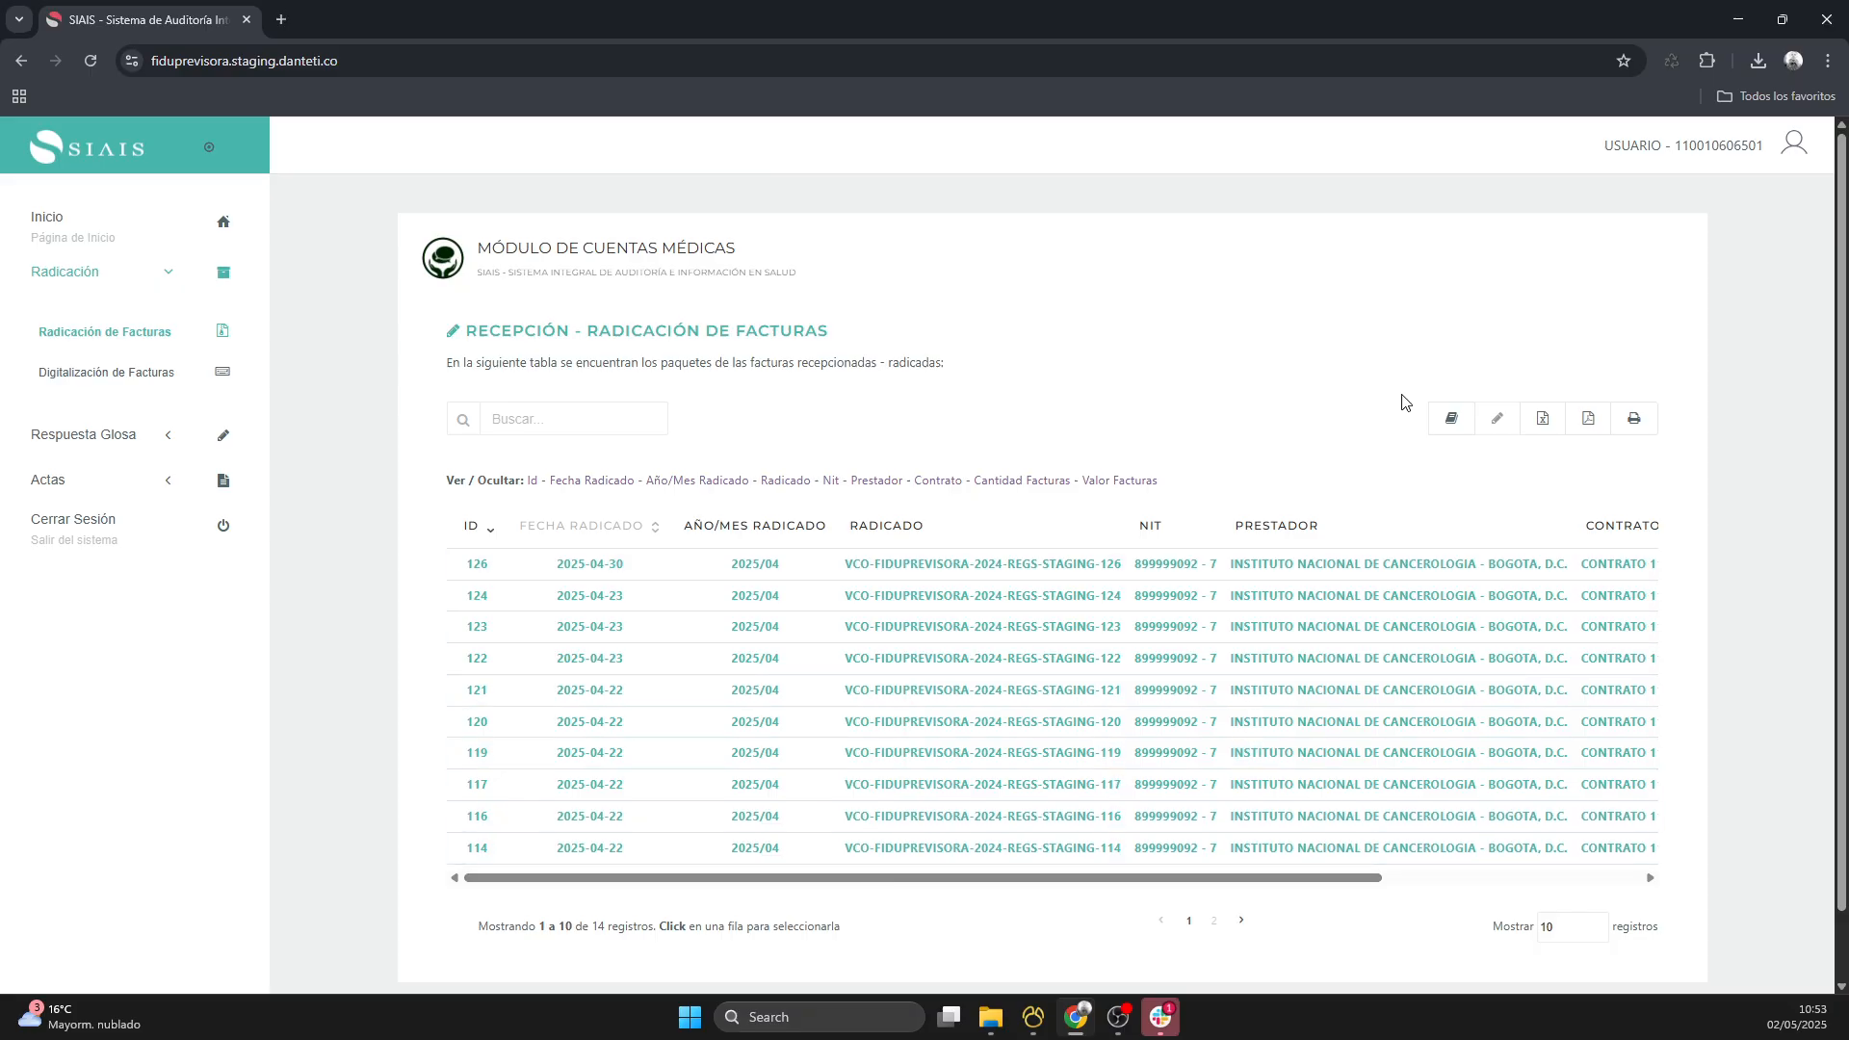
pyautogui.click(1451, 420)
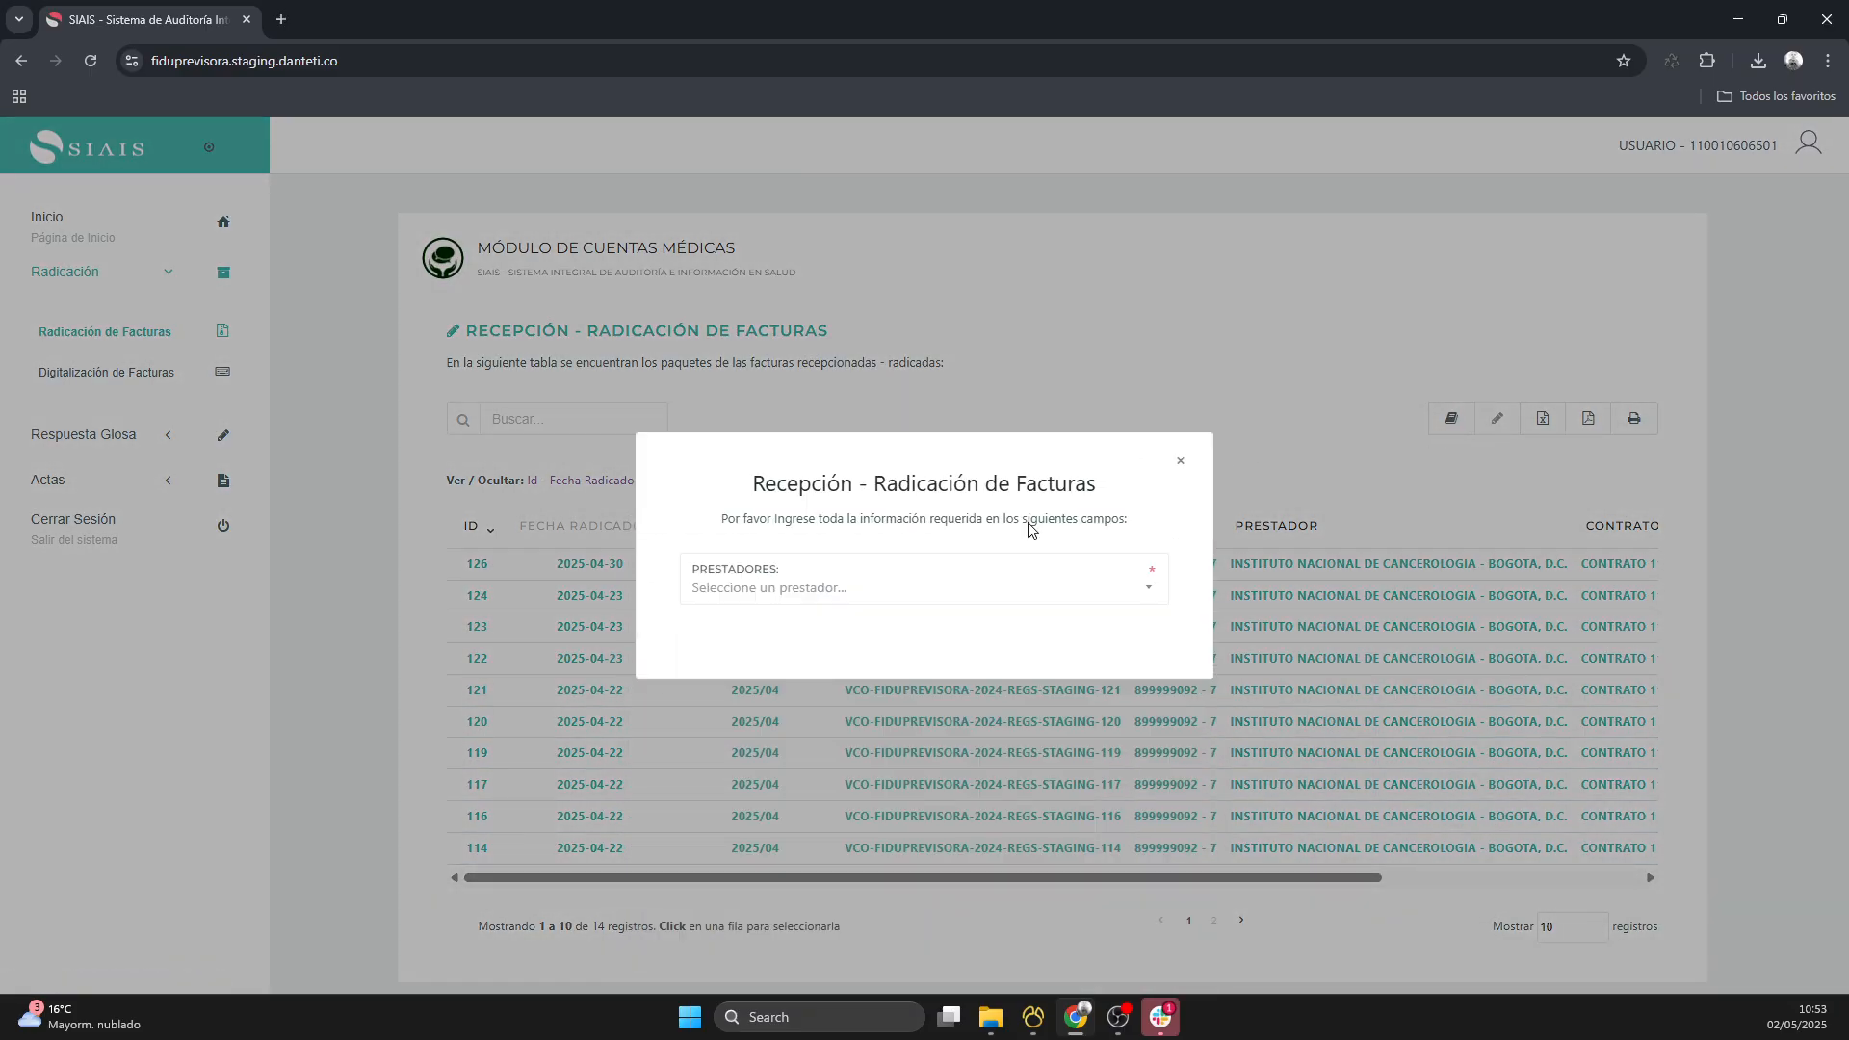
pyautogui.click(871, 595)
pyautogui.click(854, 679)
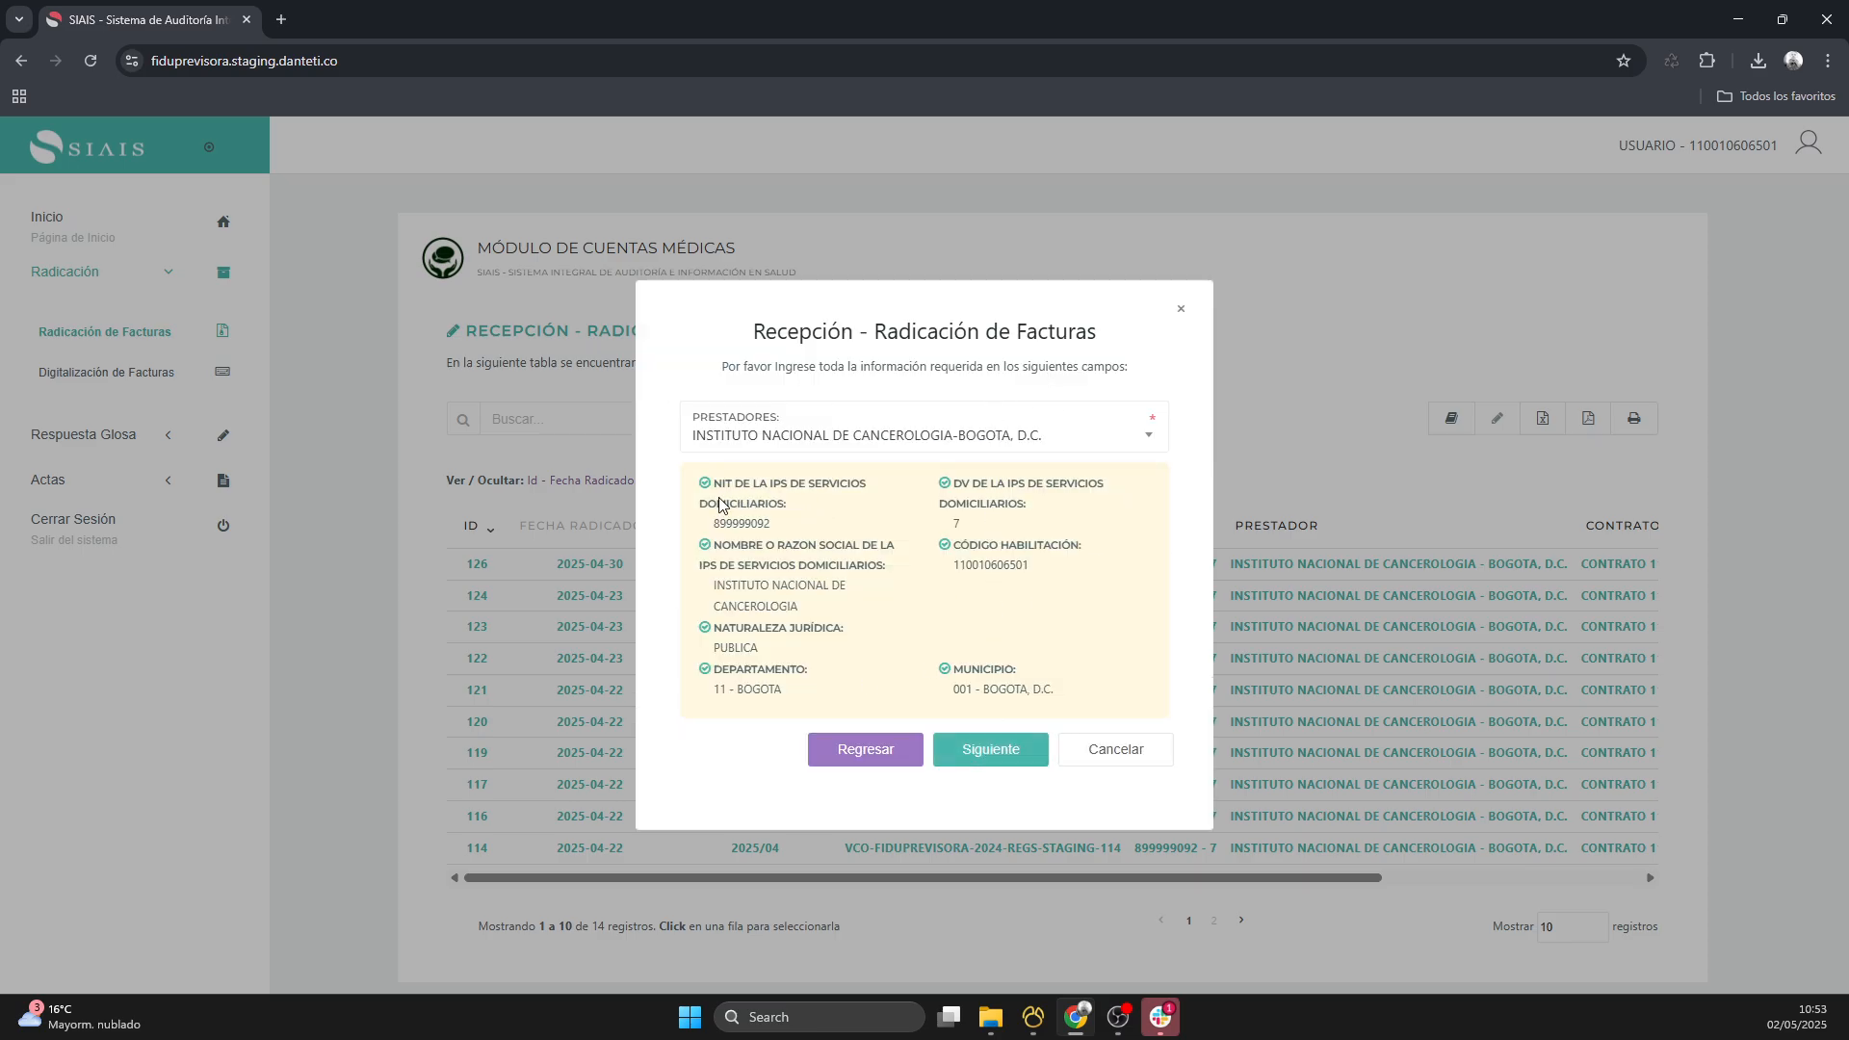
pyautogui.click(973, 773)
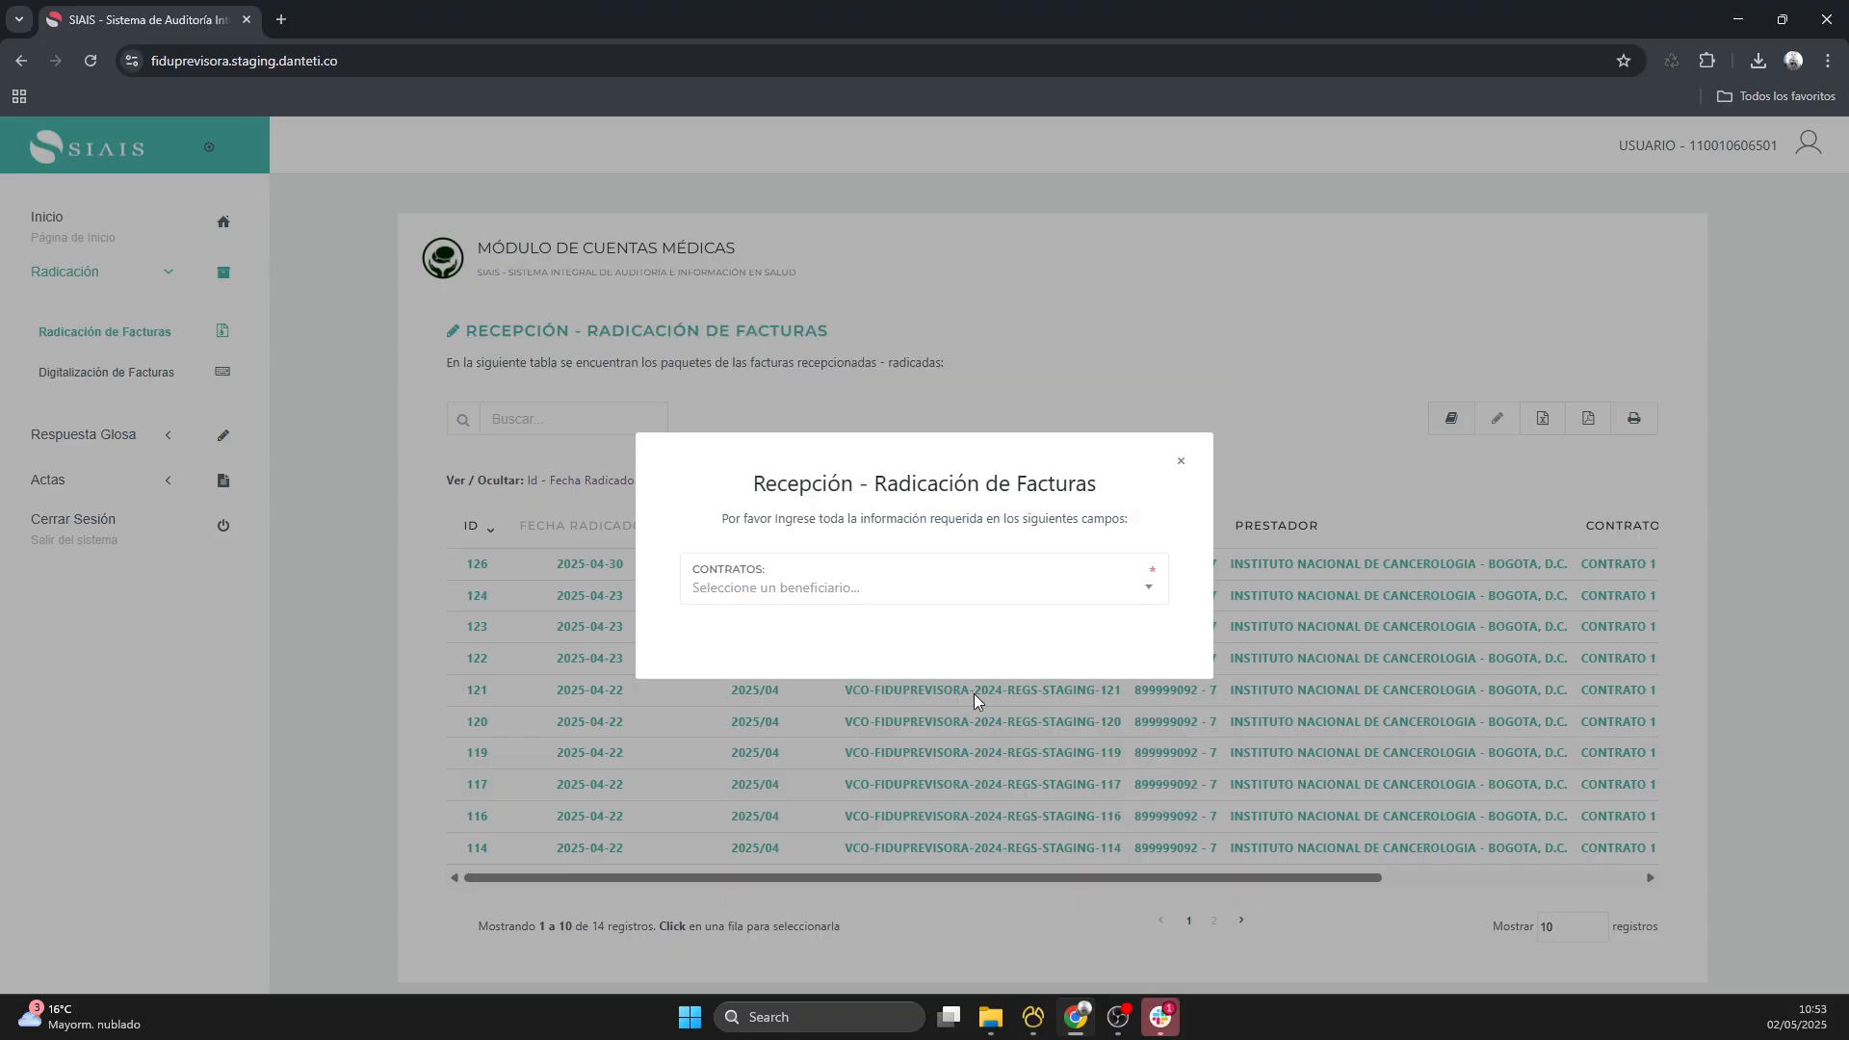
# - Choose the contract 1111 - CONTRATO EVENTO for the filing and continue to the filing details
pyautogui.click(874, 583)
pyautogui.click(837, 667)
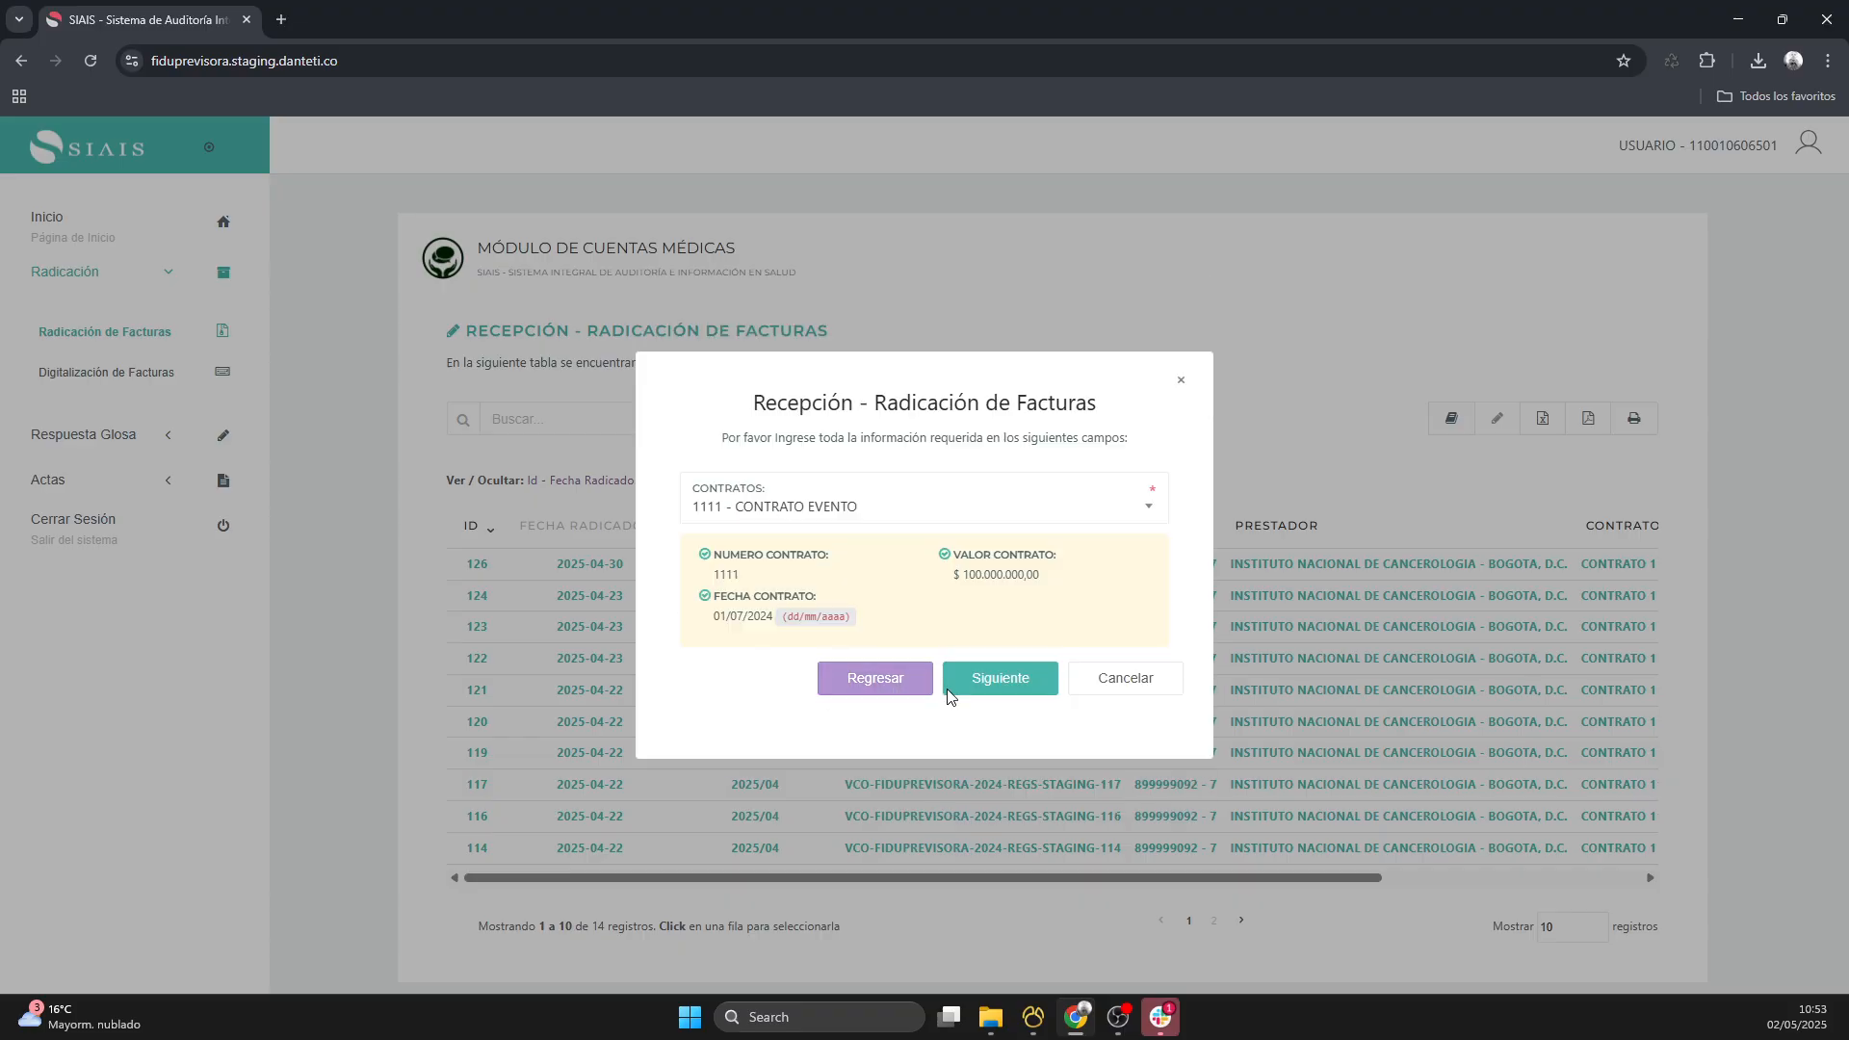
pyautogui.click(1007, 684)
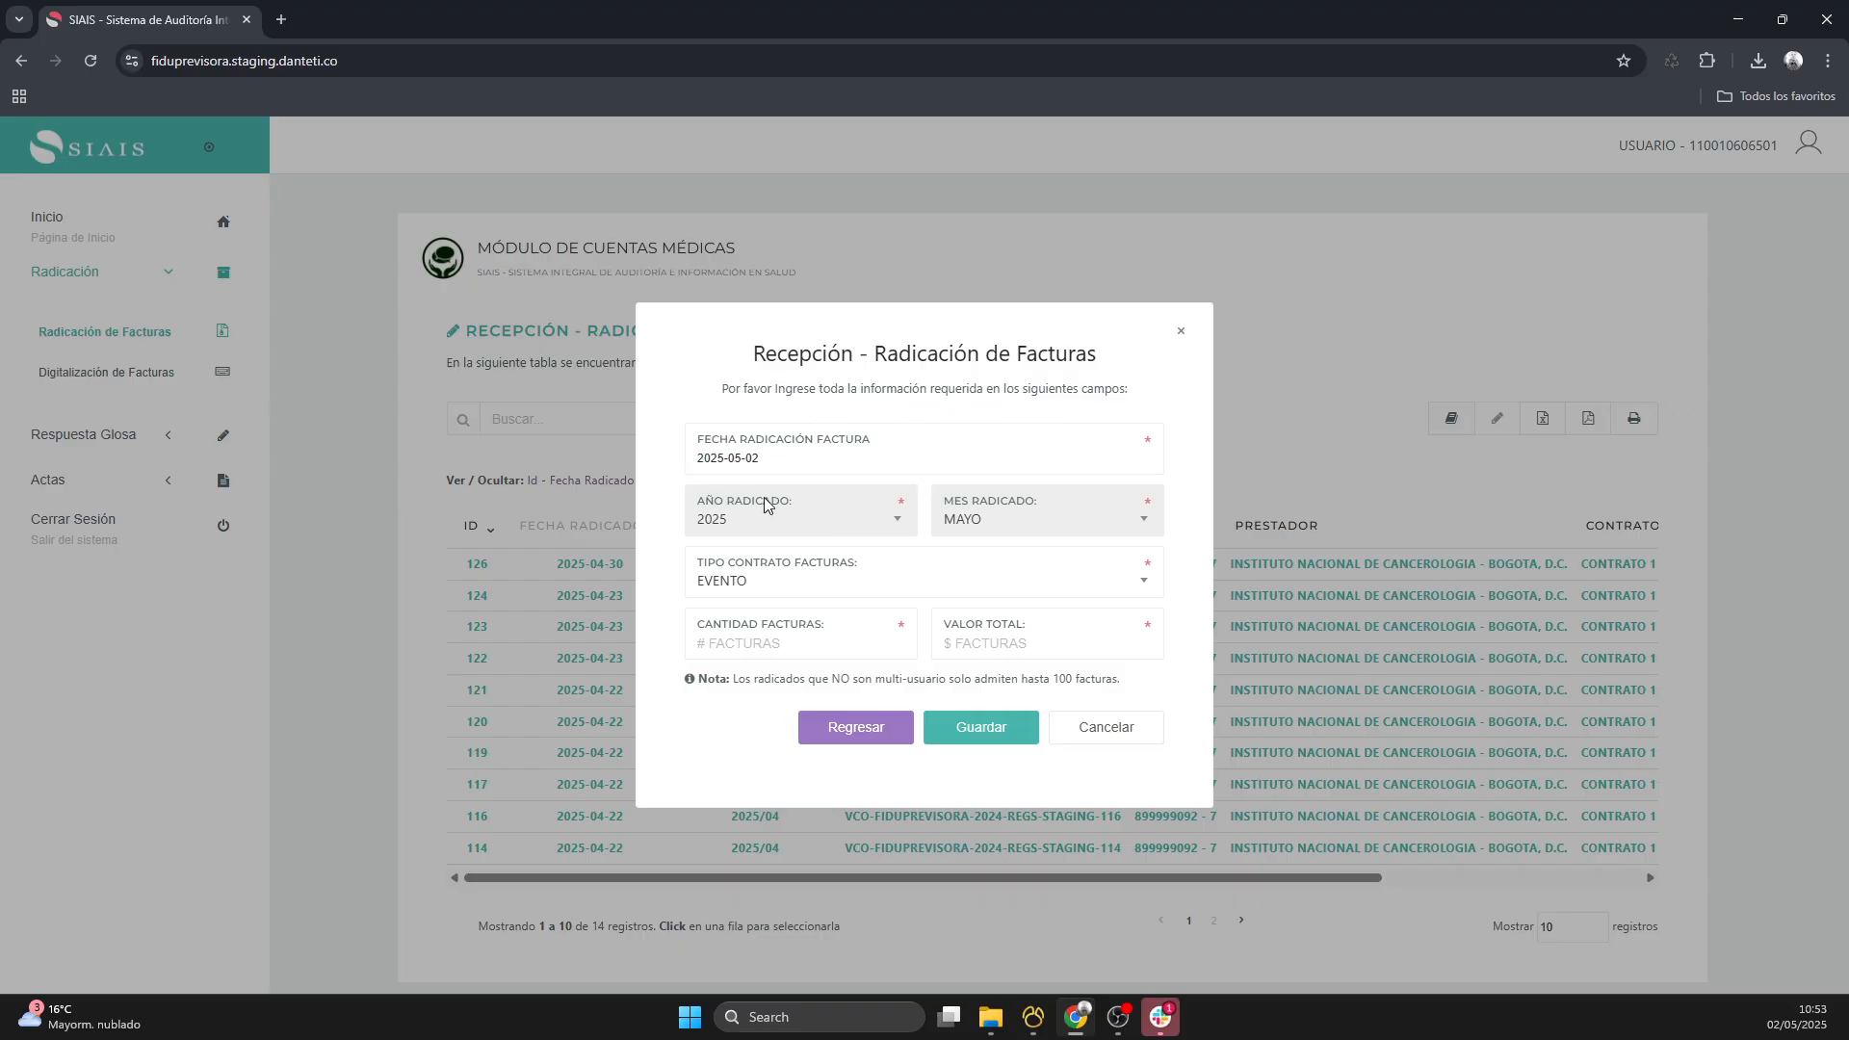
# - Set the invoice quantity to 1 and the total value to $ 567.803,00, and save the filing
pyautogui.click(768, 646)
pyautogui.write('1')
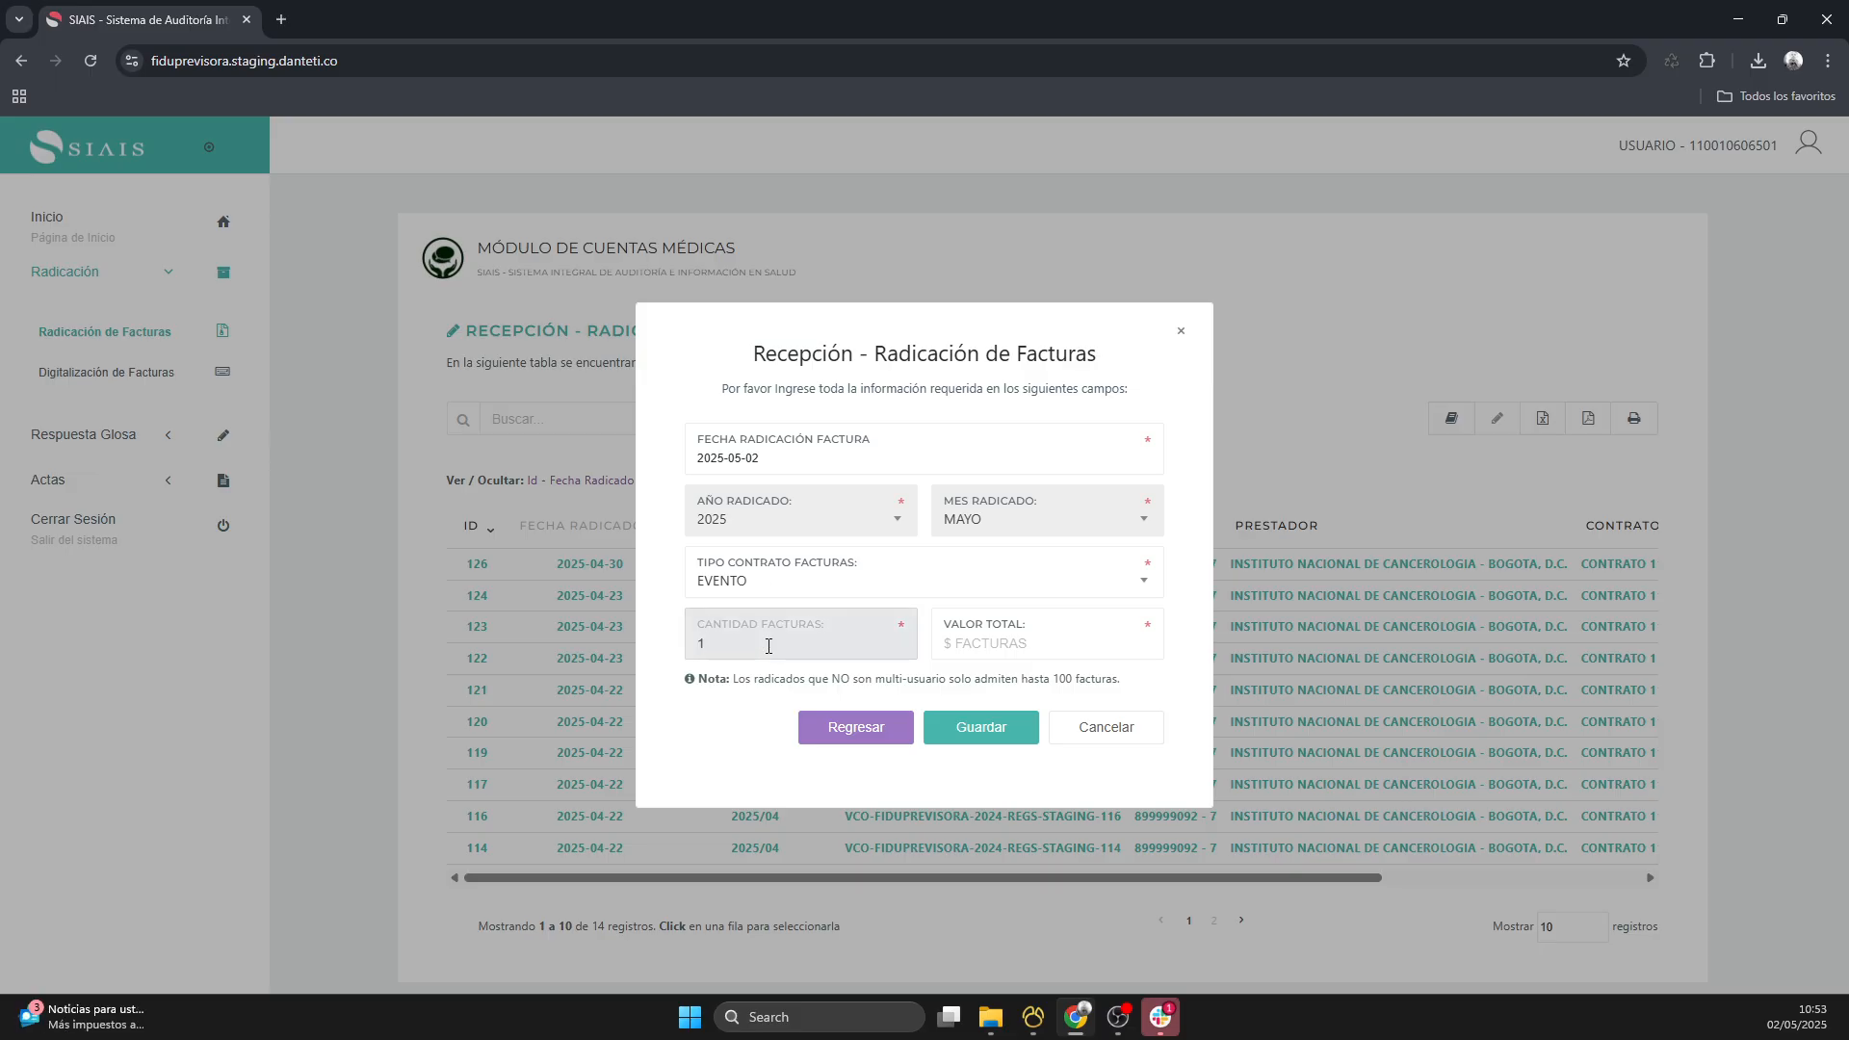
pyautogui.click(1052, 643)
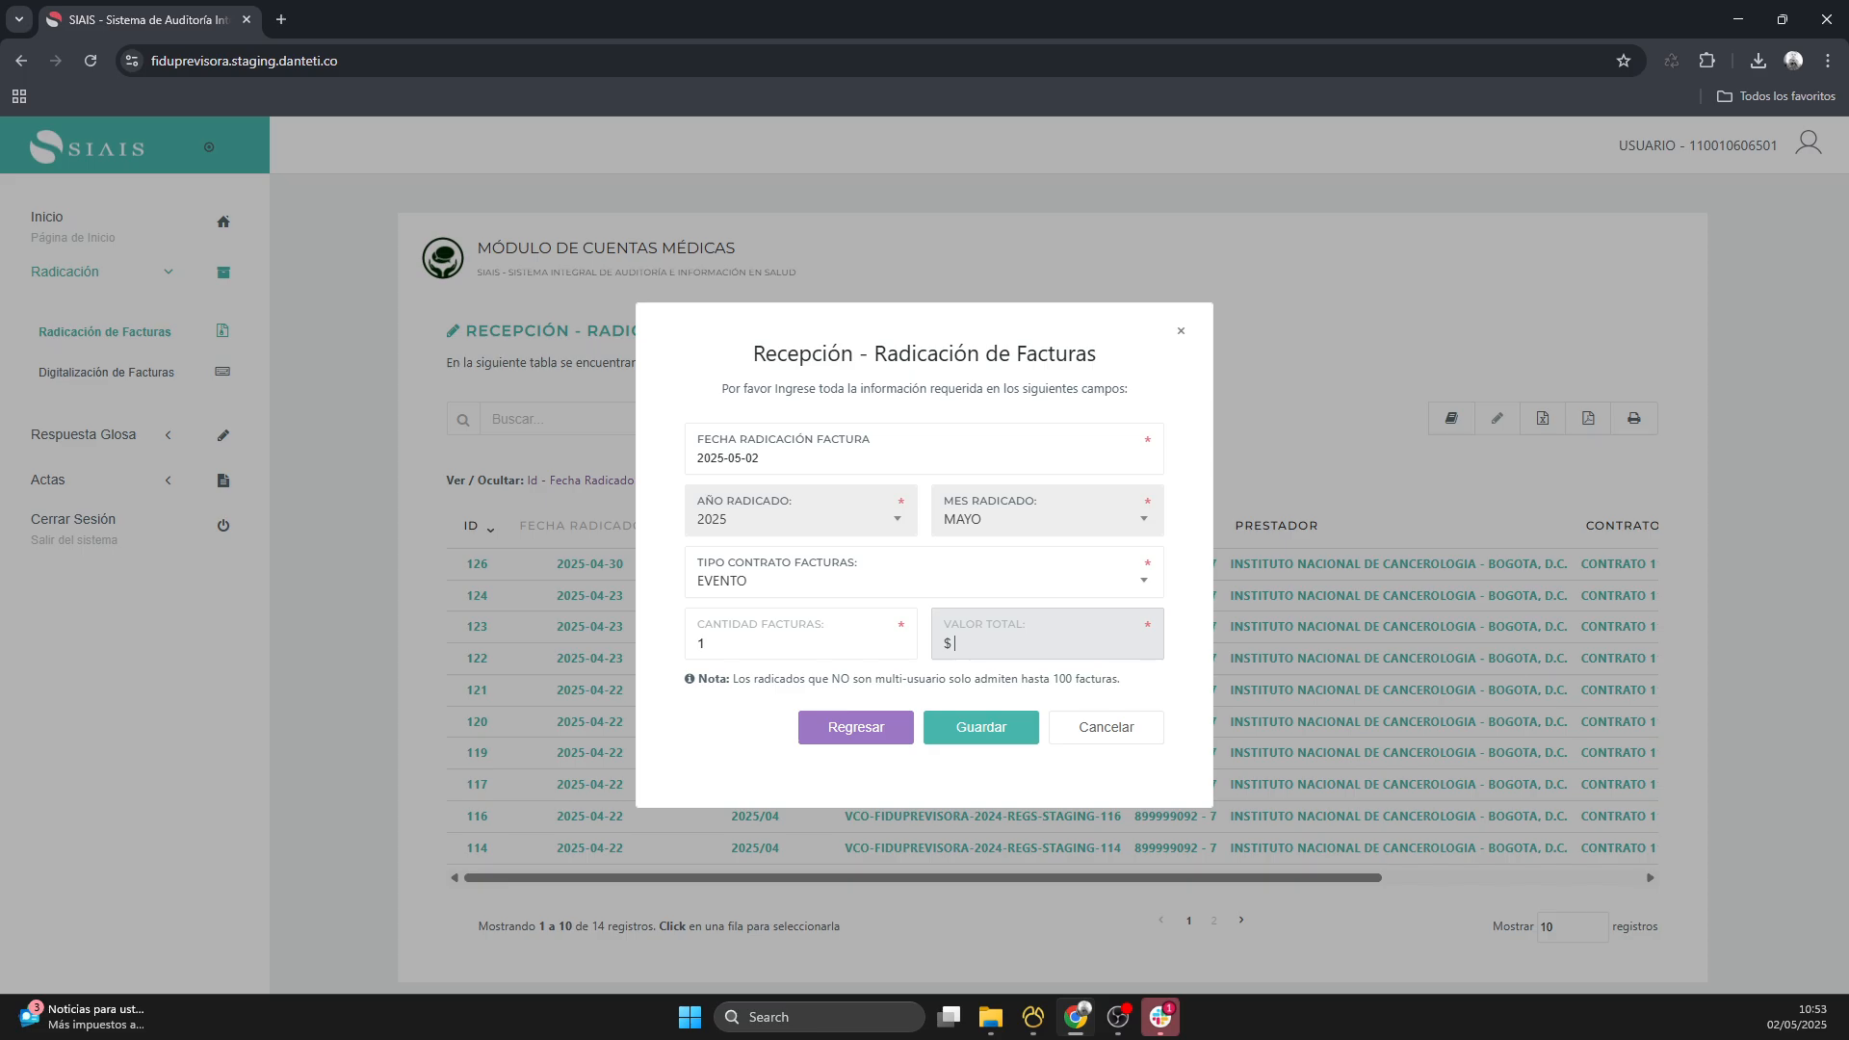
pyautogui.hotkey('alt', 'Tab')
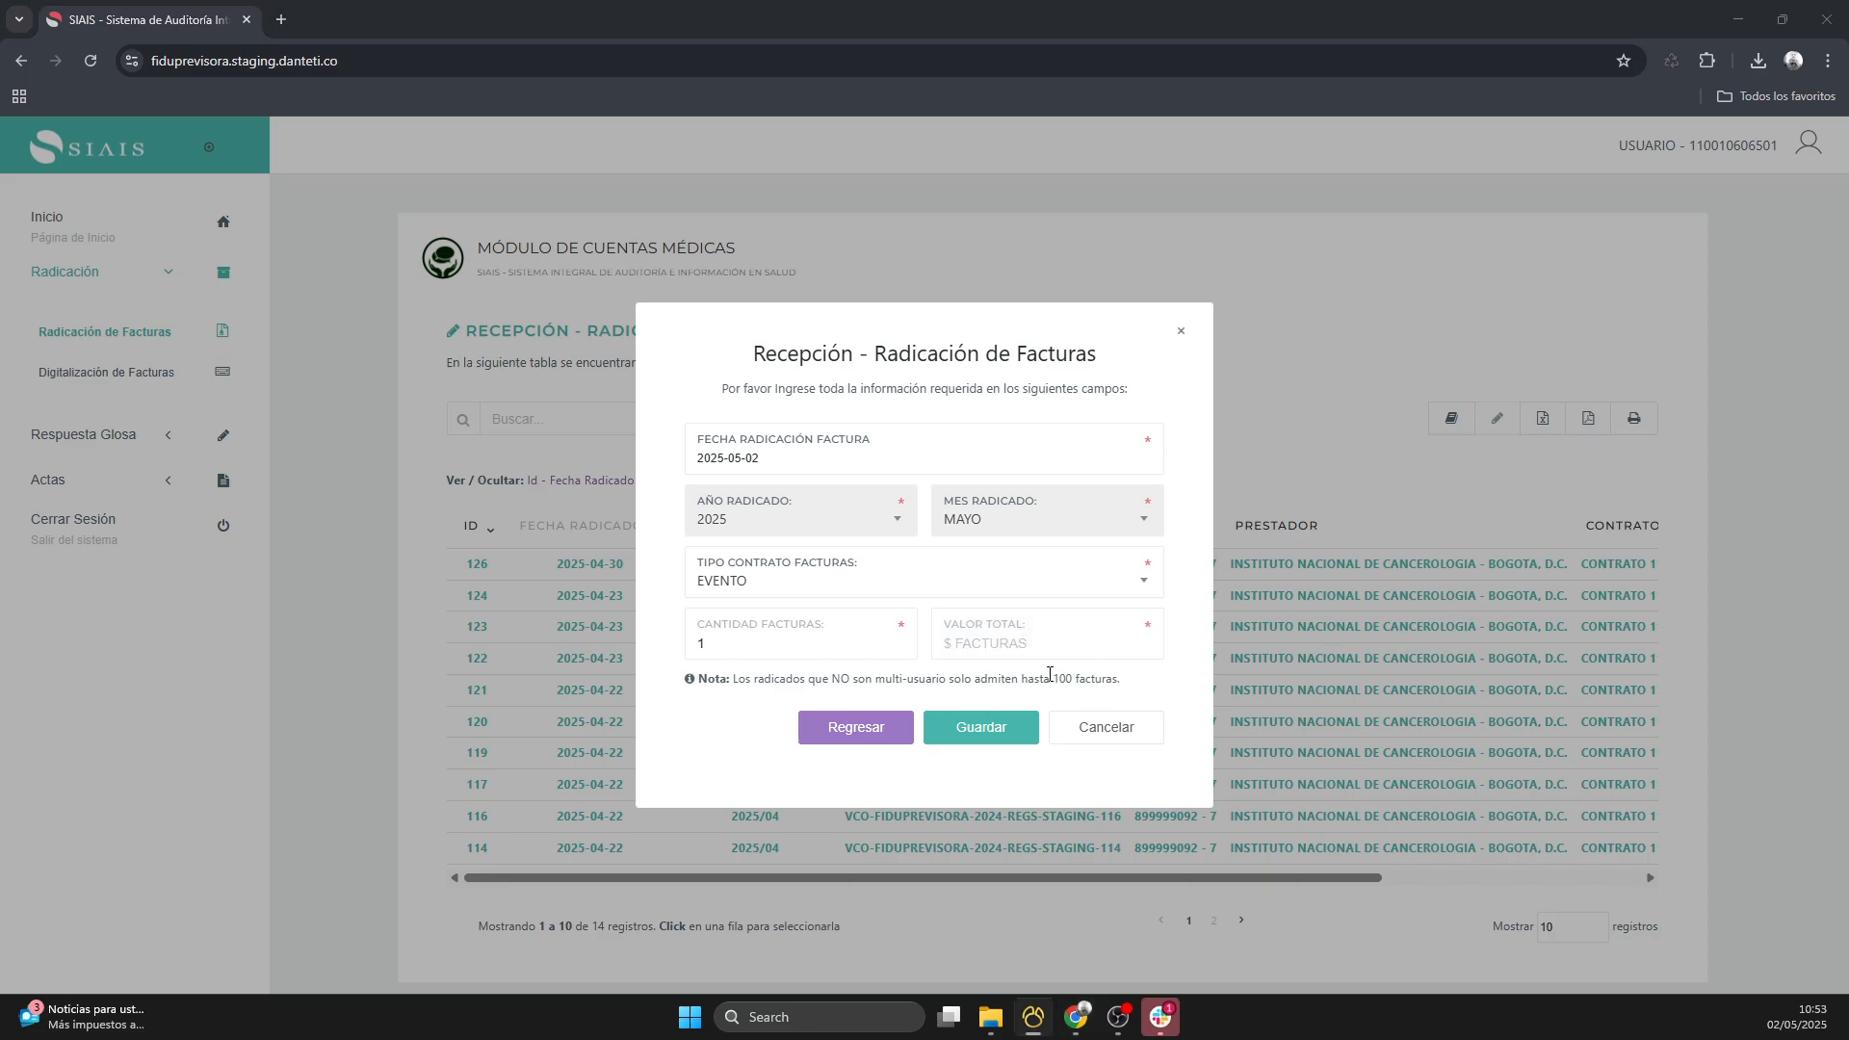
pyautogui.hotkey('alt', 'Tab')
pyautogui.click(1050, 644)
pyautogui.write('567.803,00')
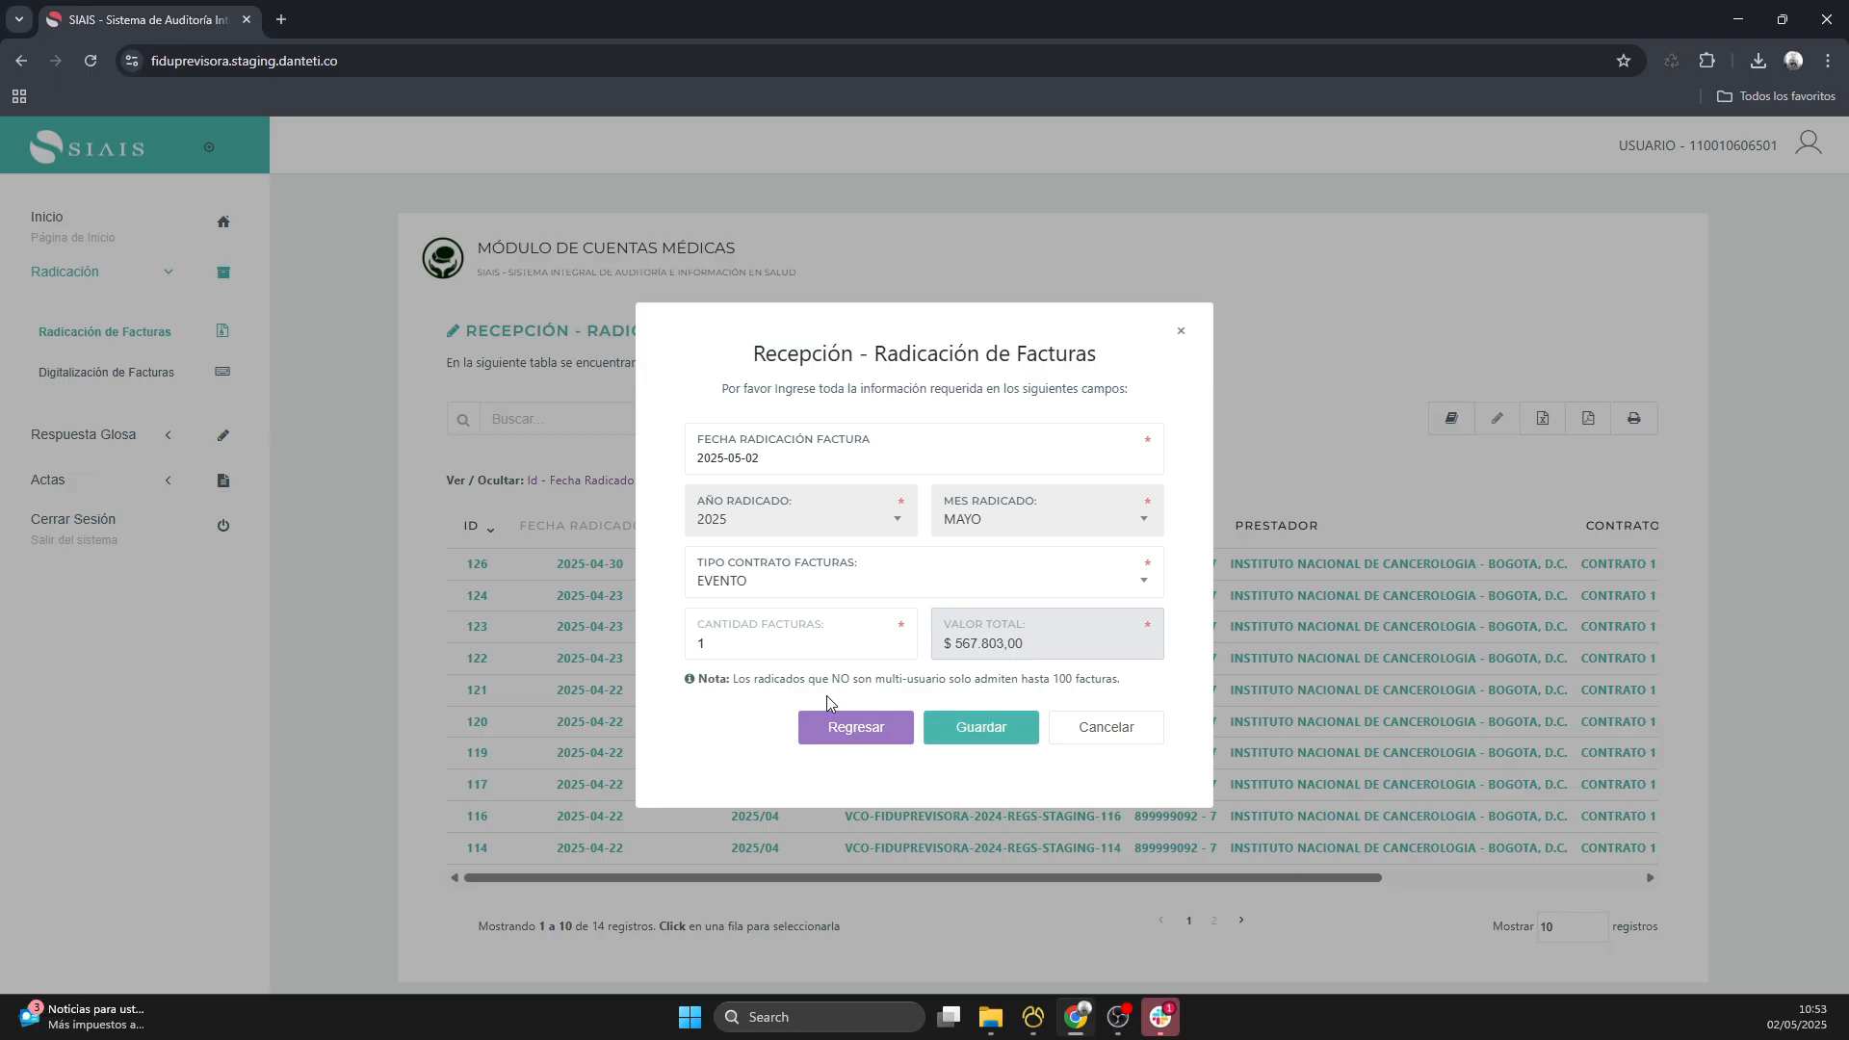
pyautogui.moveTo(732, 680); pyautogui.dragTo(1123, 681)
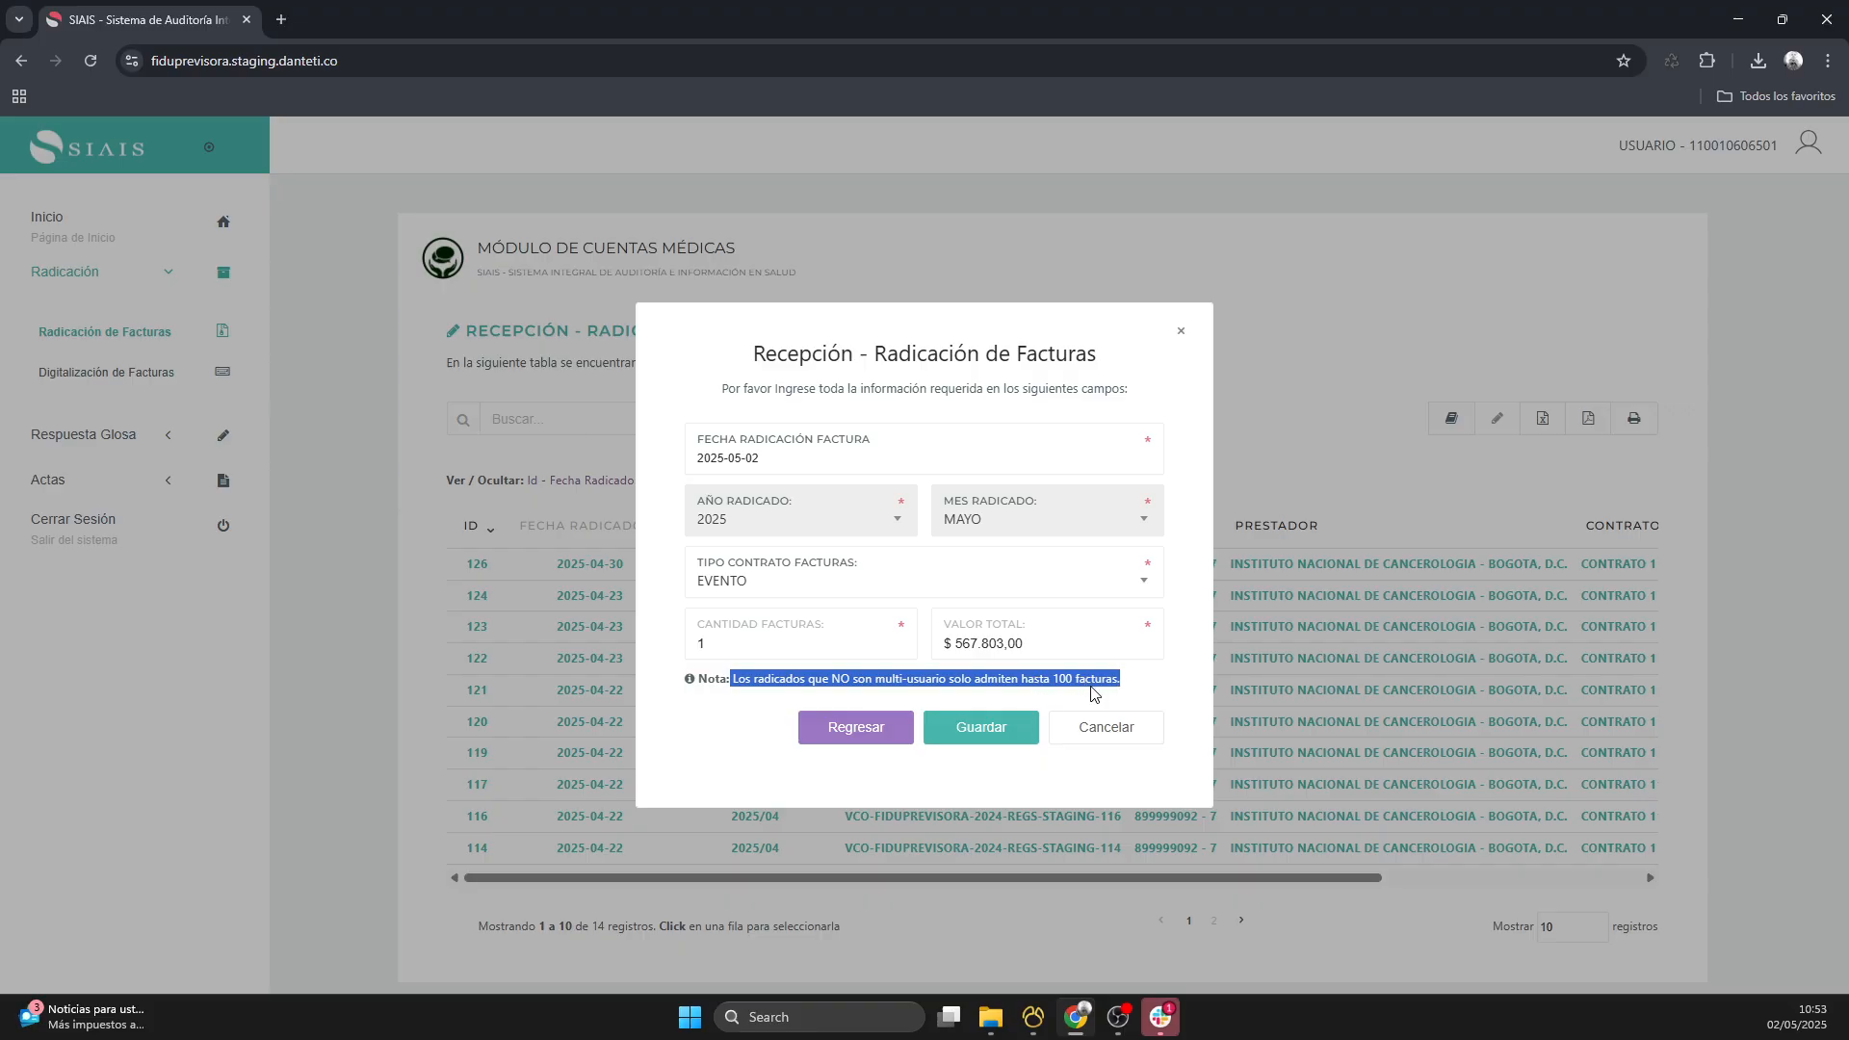
pyautogui.click(981, 729)
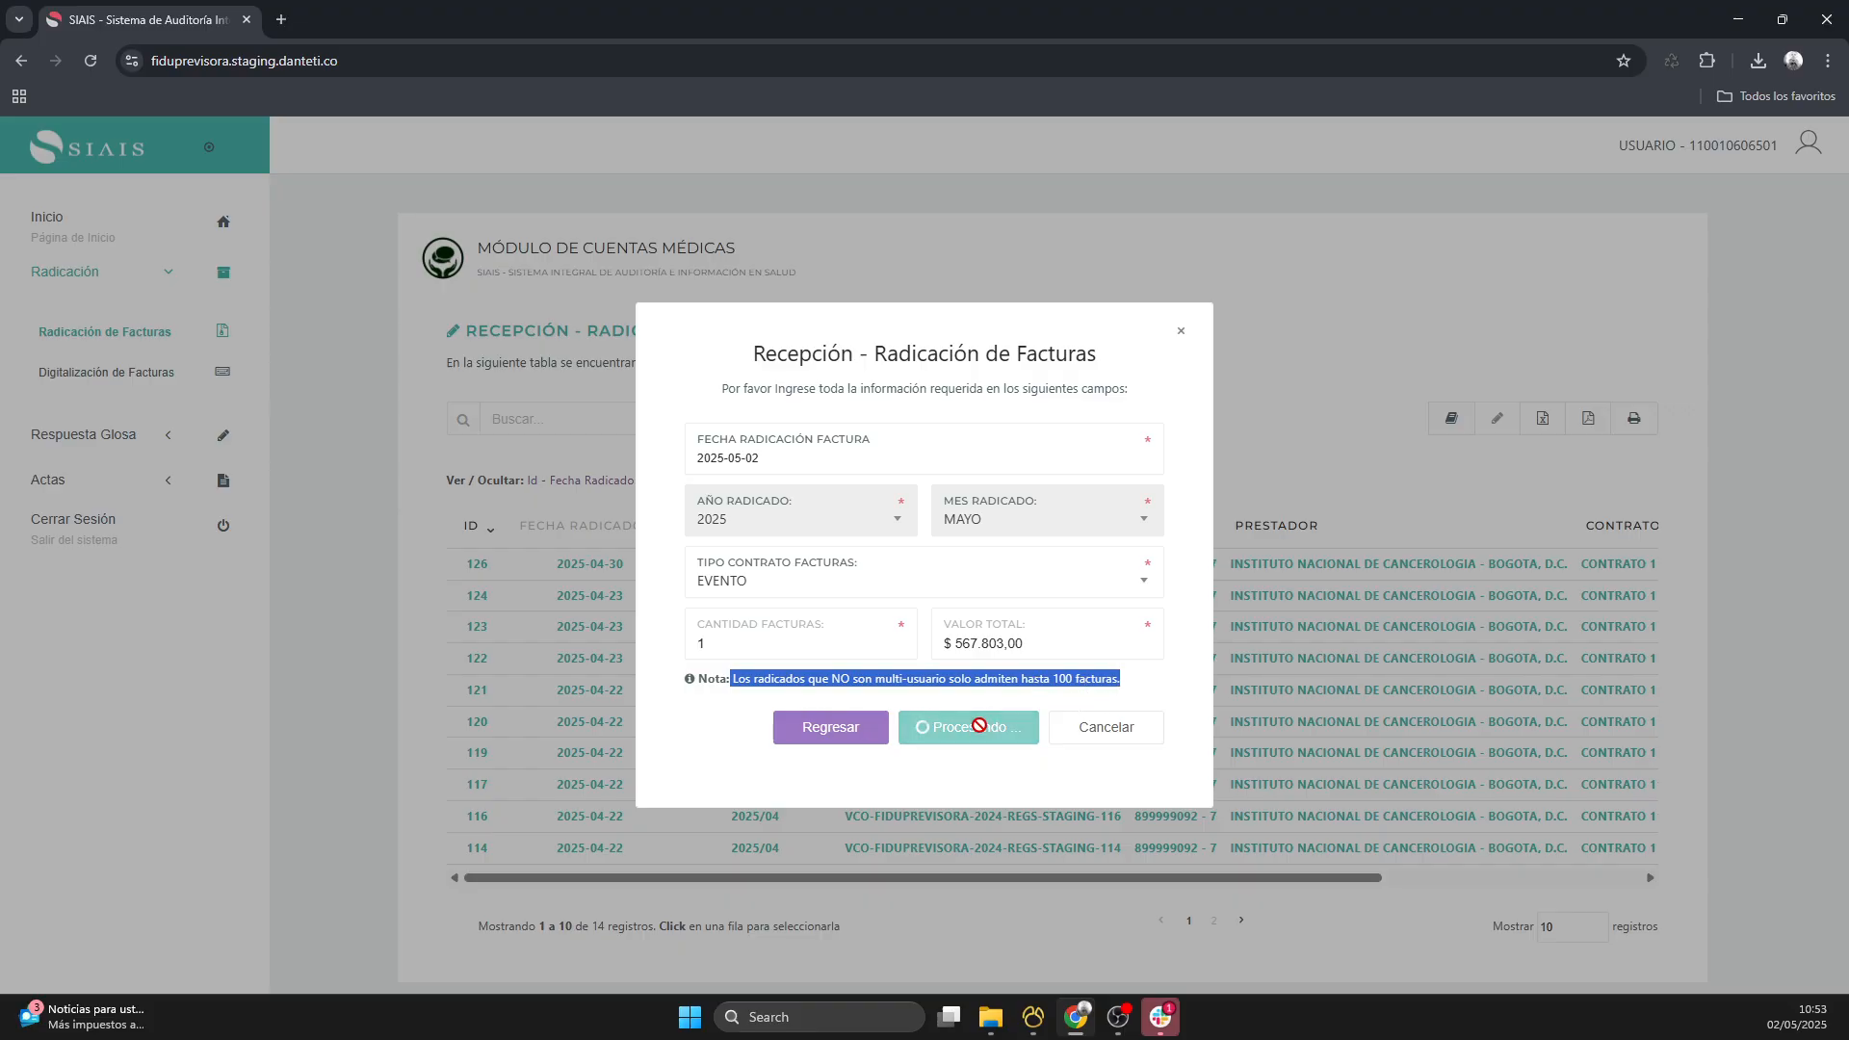
pyautogui.moveTo(877, 605); pyautogui.dragTo(1136, 614)
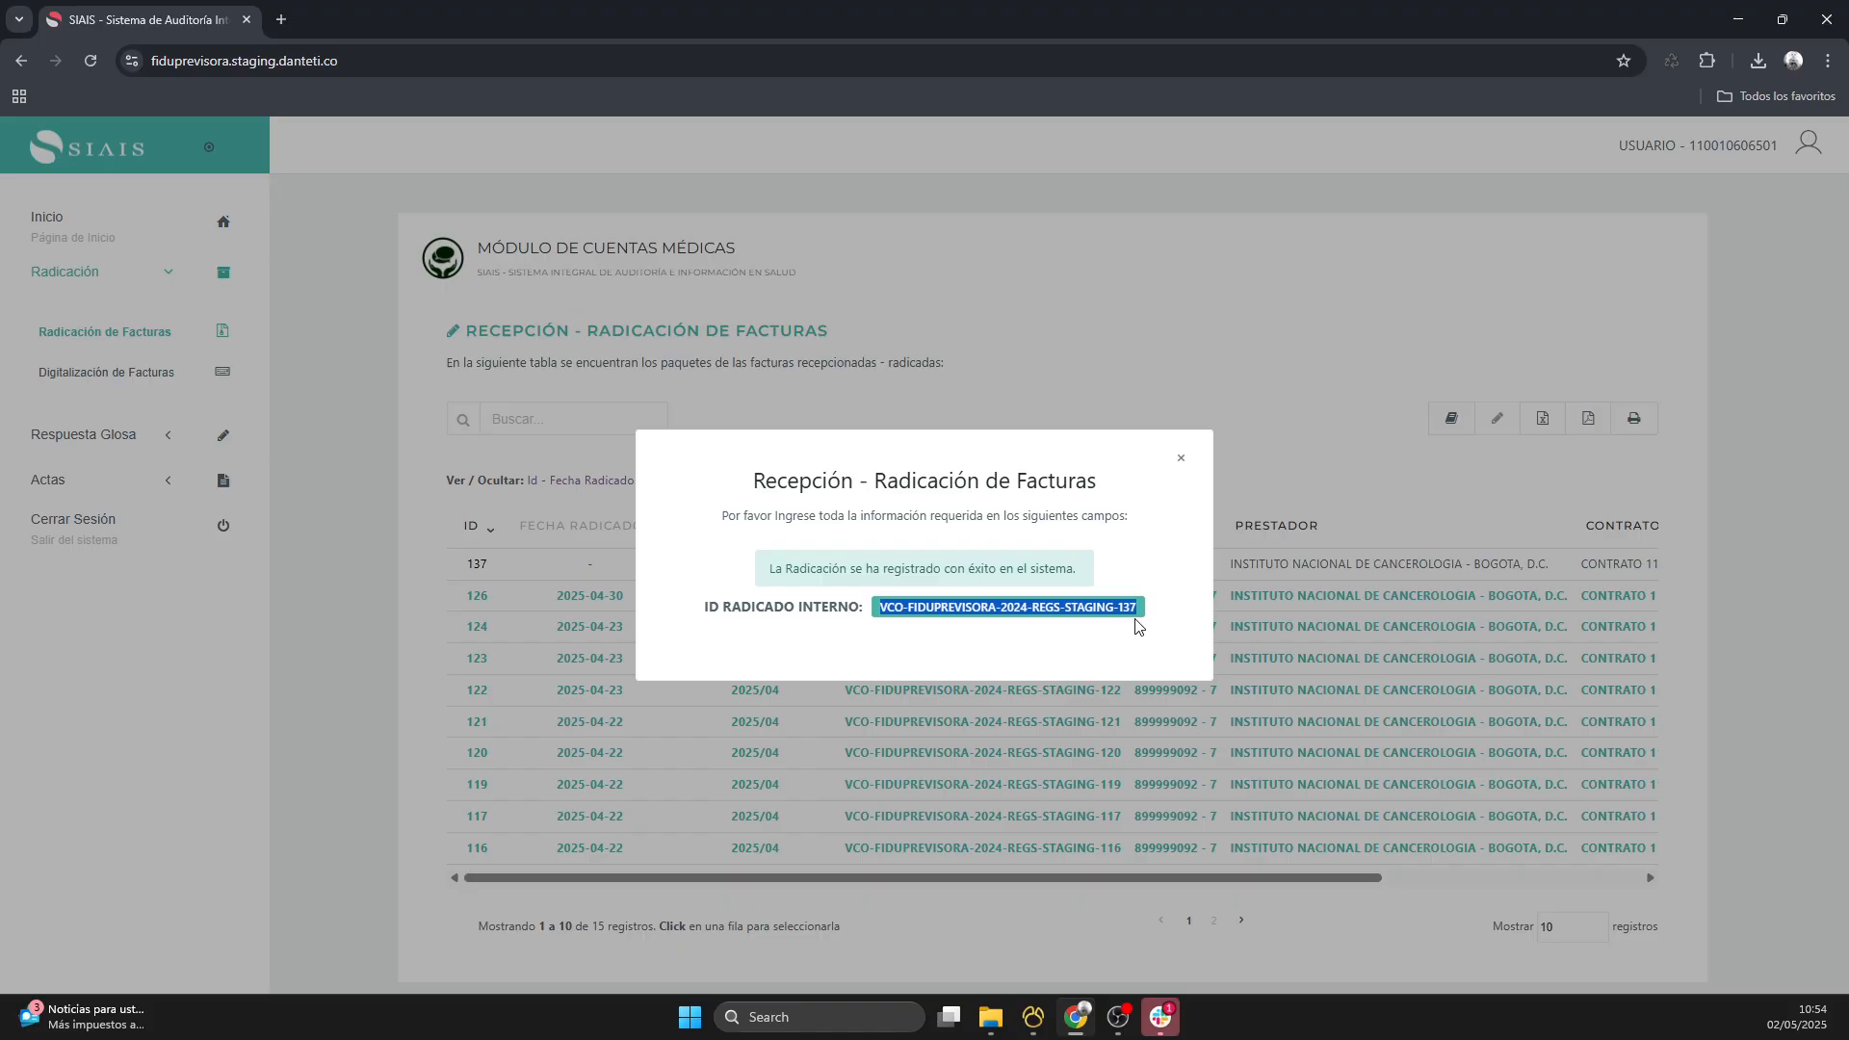
pyautogui.click(1181, 458)
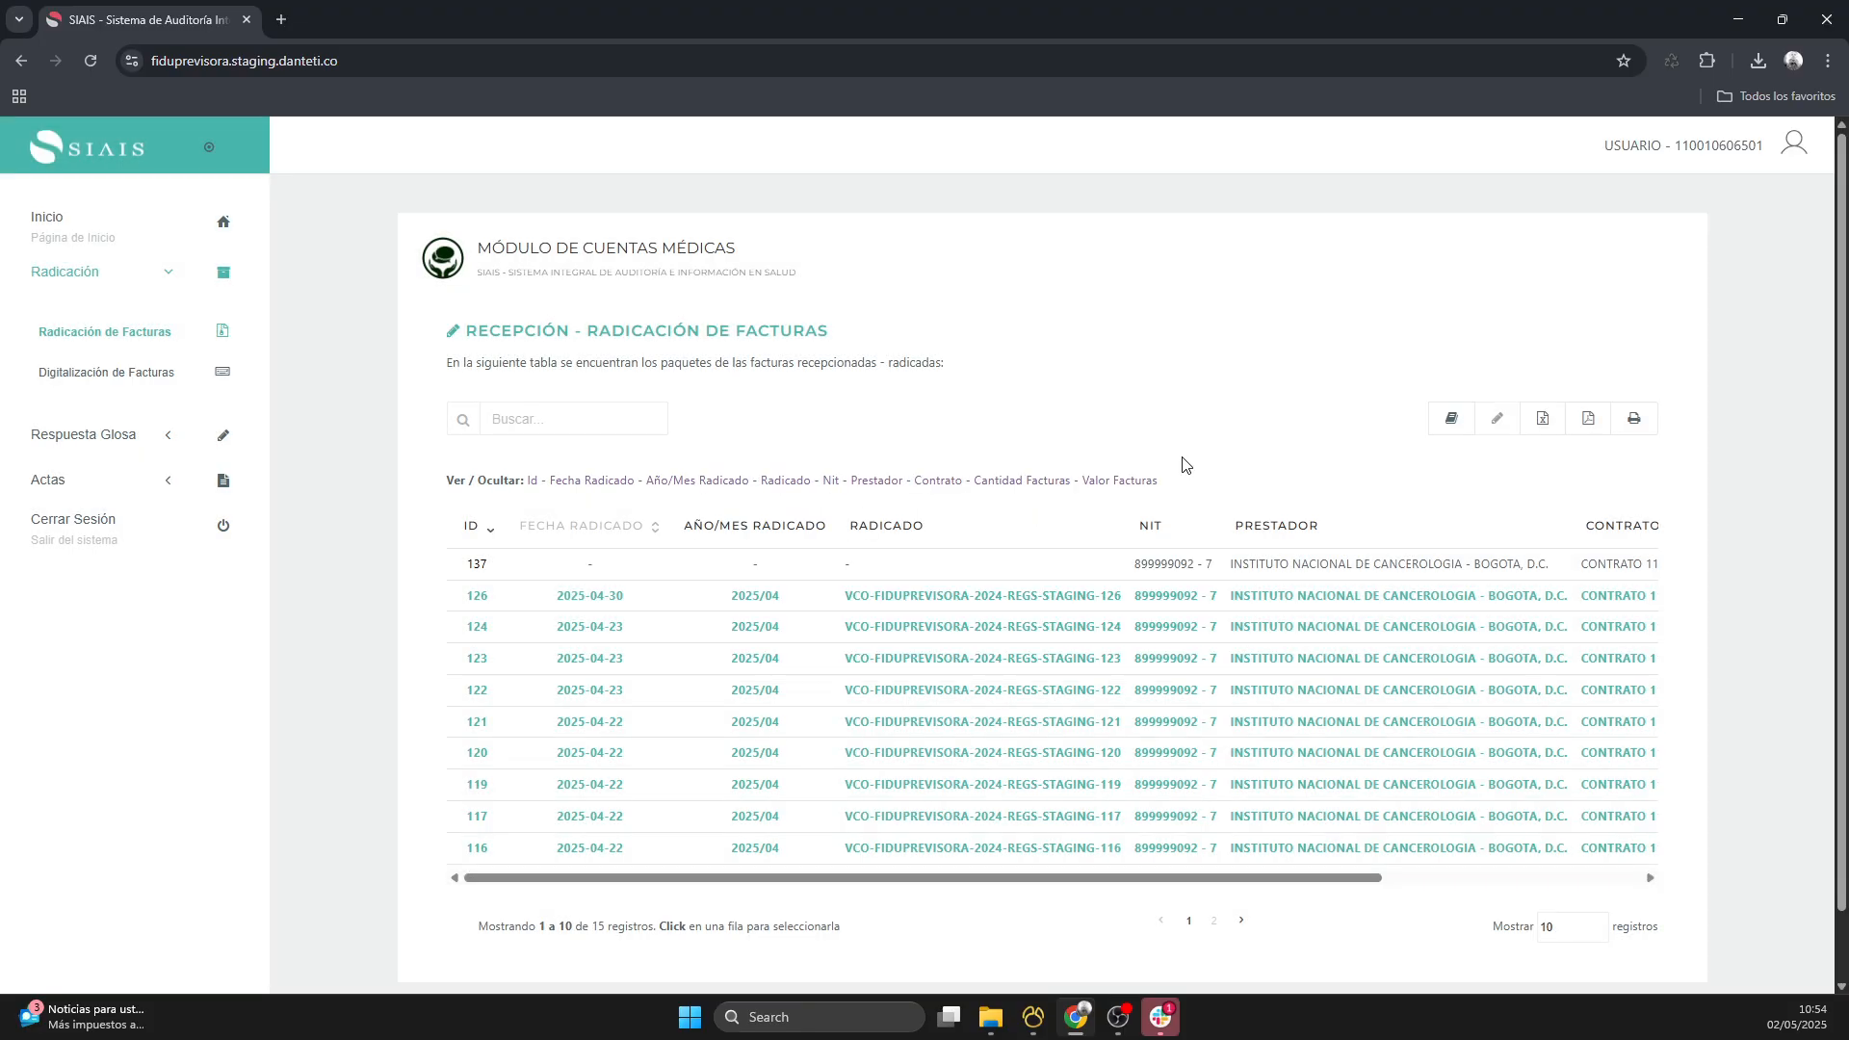
# - Upload 6351340.zip from the Prueba_INC folder as the supporting file of the newly created filing
pyautogui.click(891, 573)
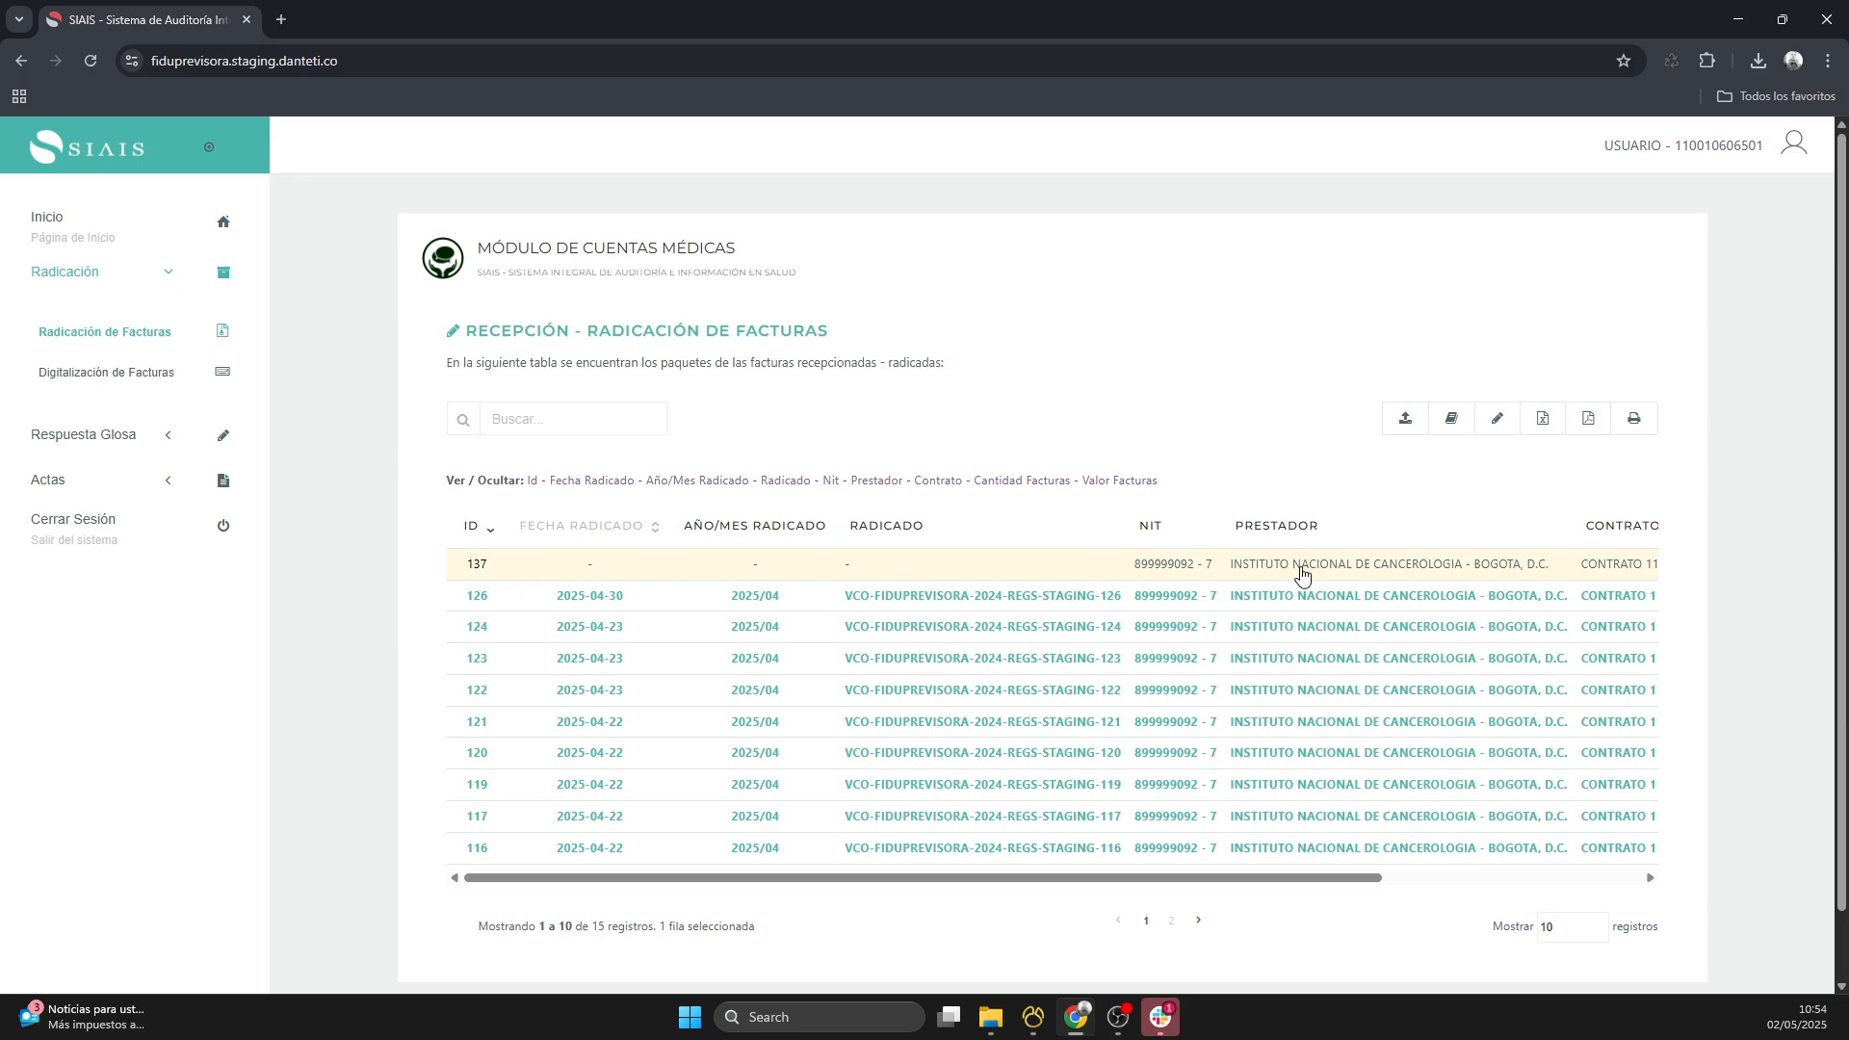
pyautogui.click(1407, 421)
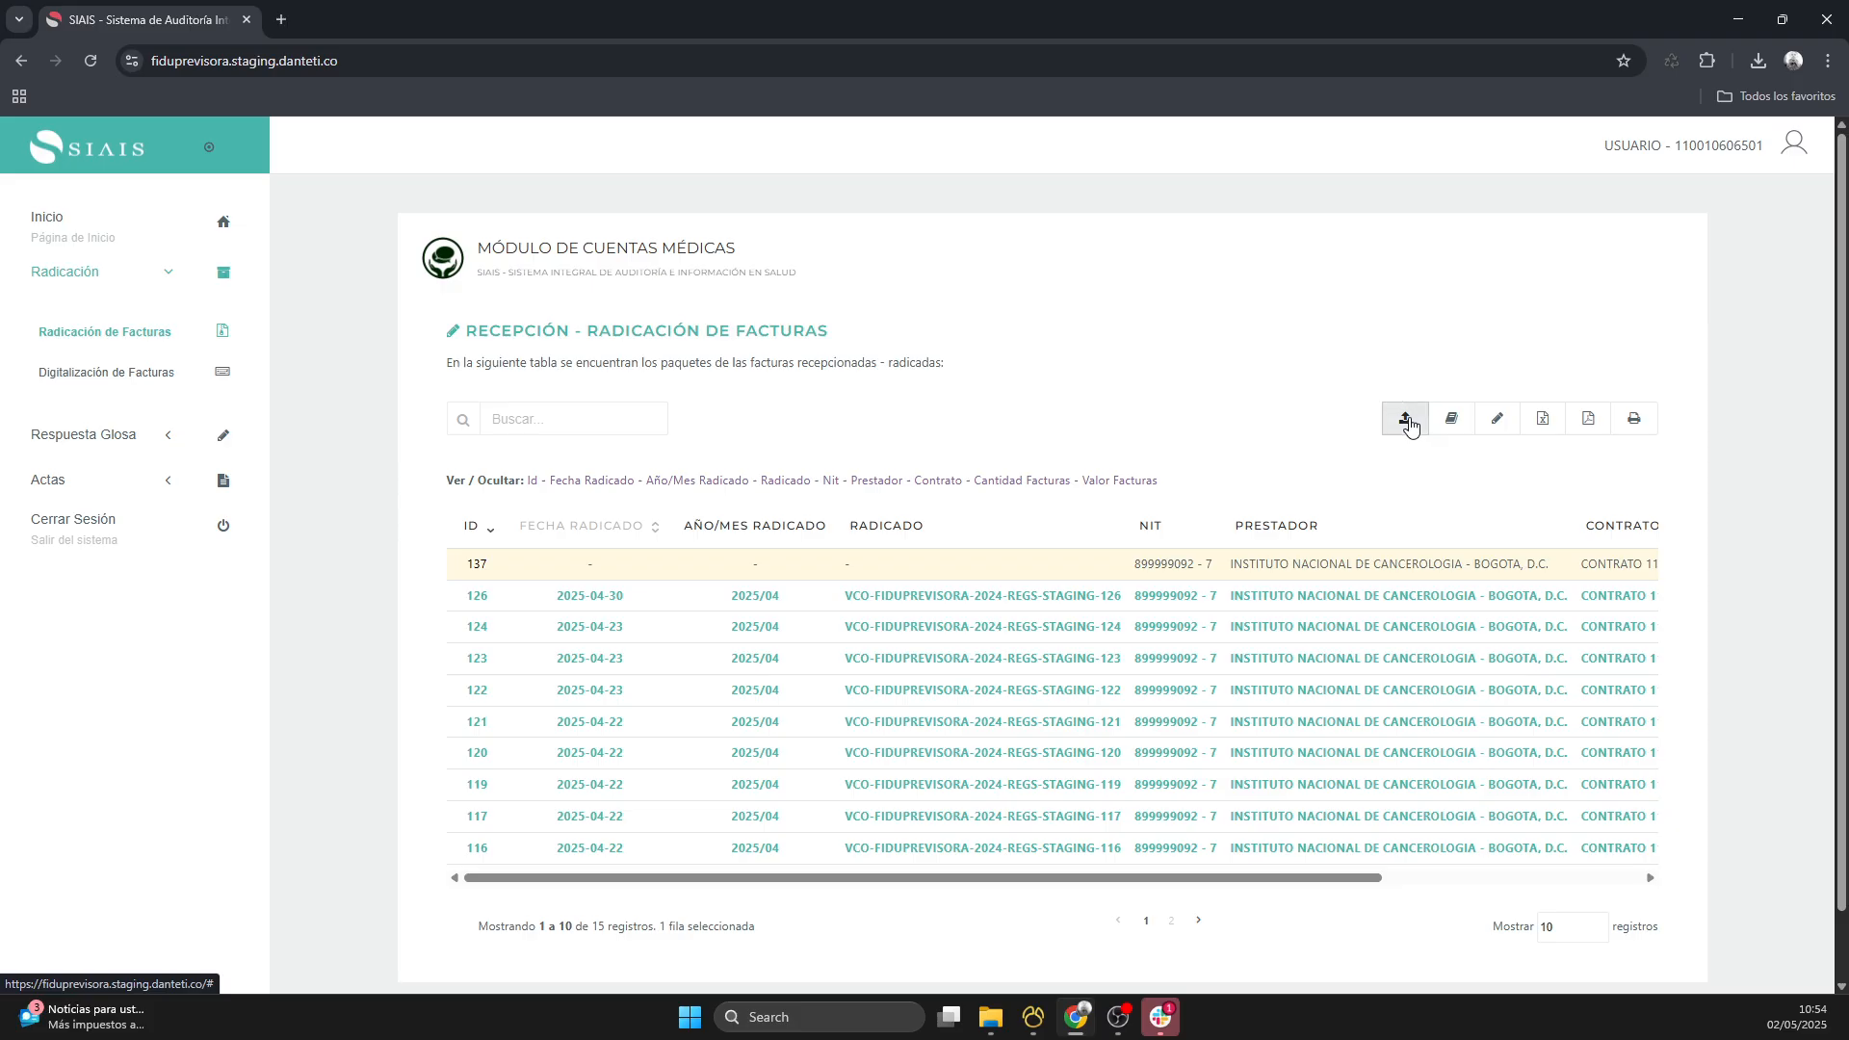
pyautogui.click(704, 617)
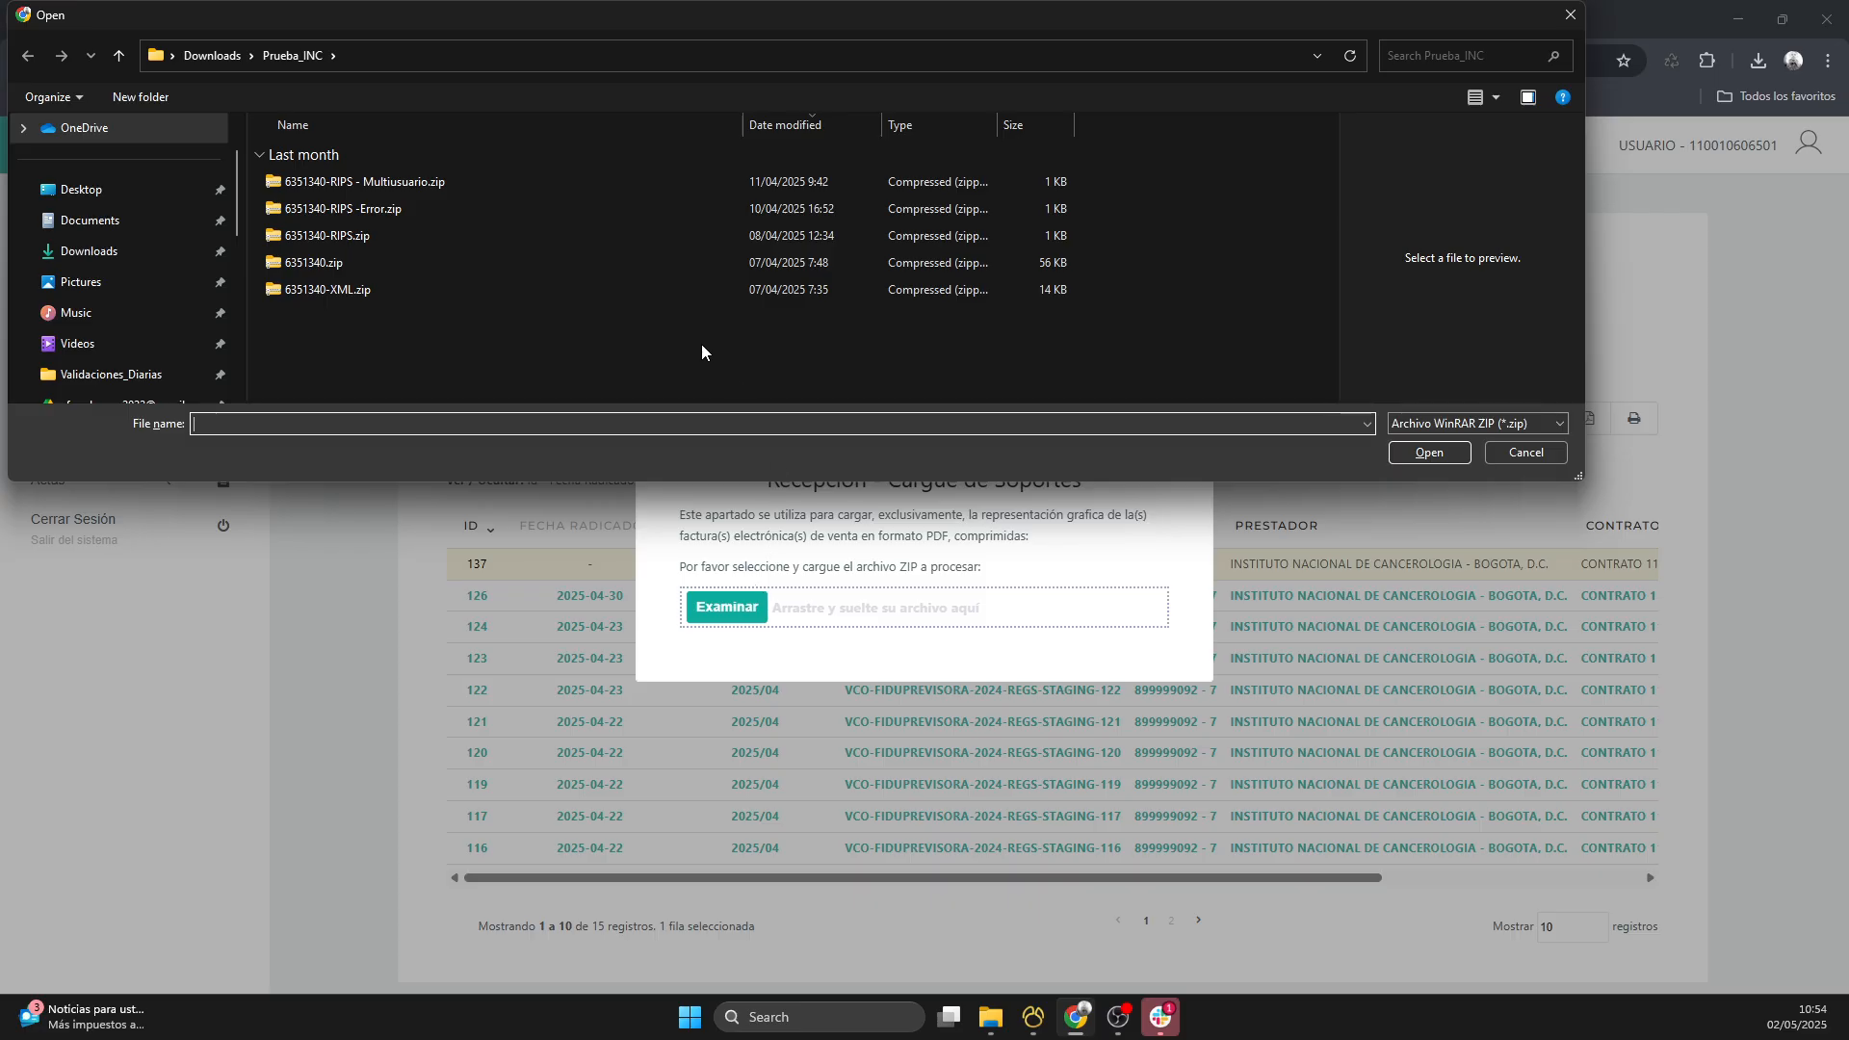
pyautogui.click(360, 264)
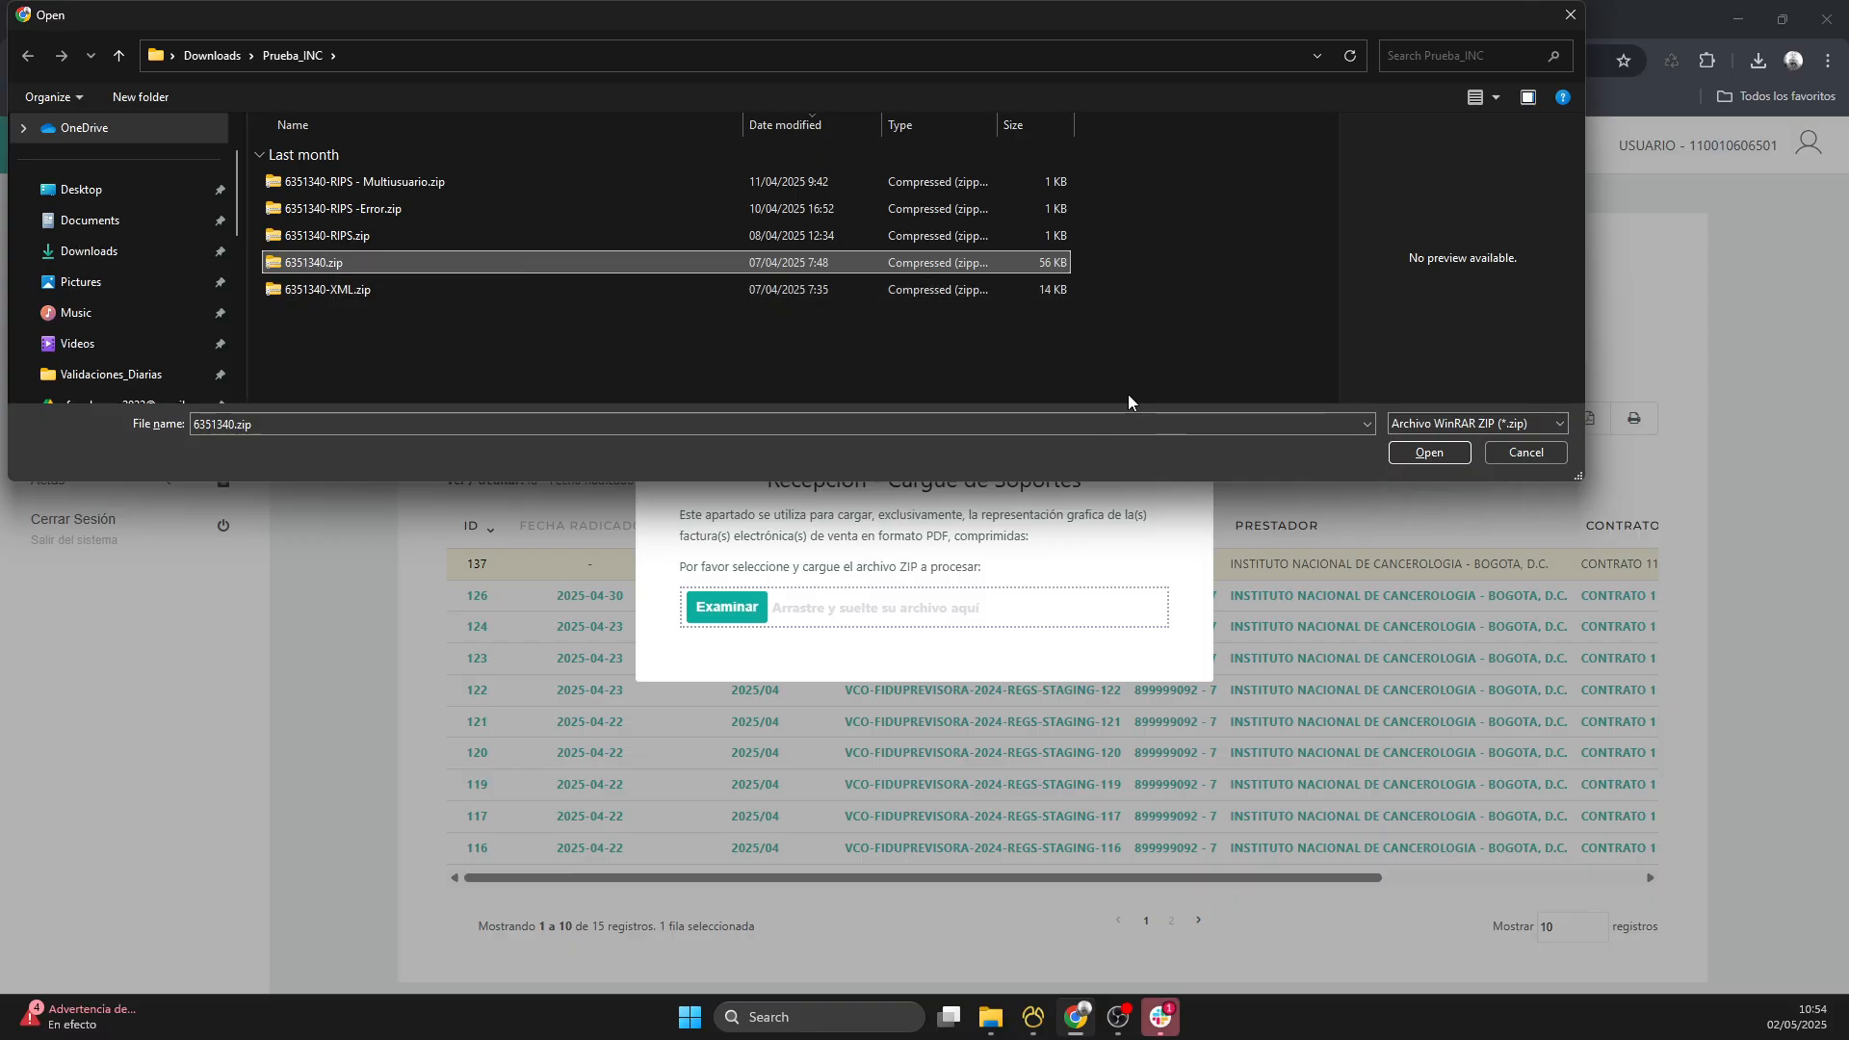
pyautogui.click(1418, 453)
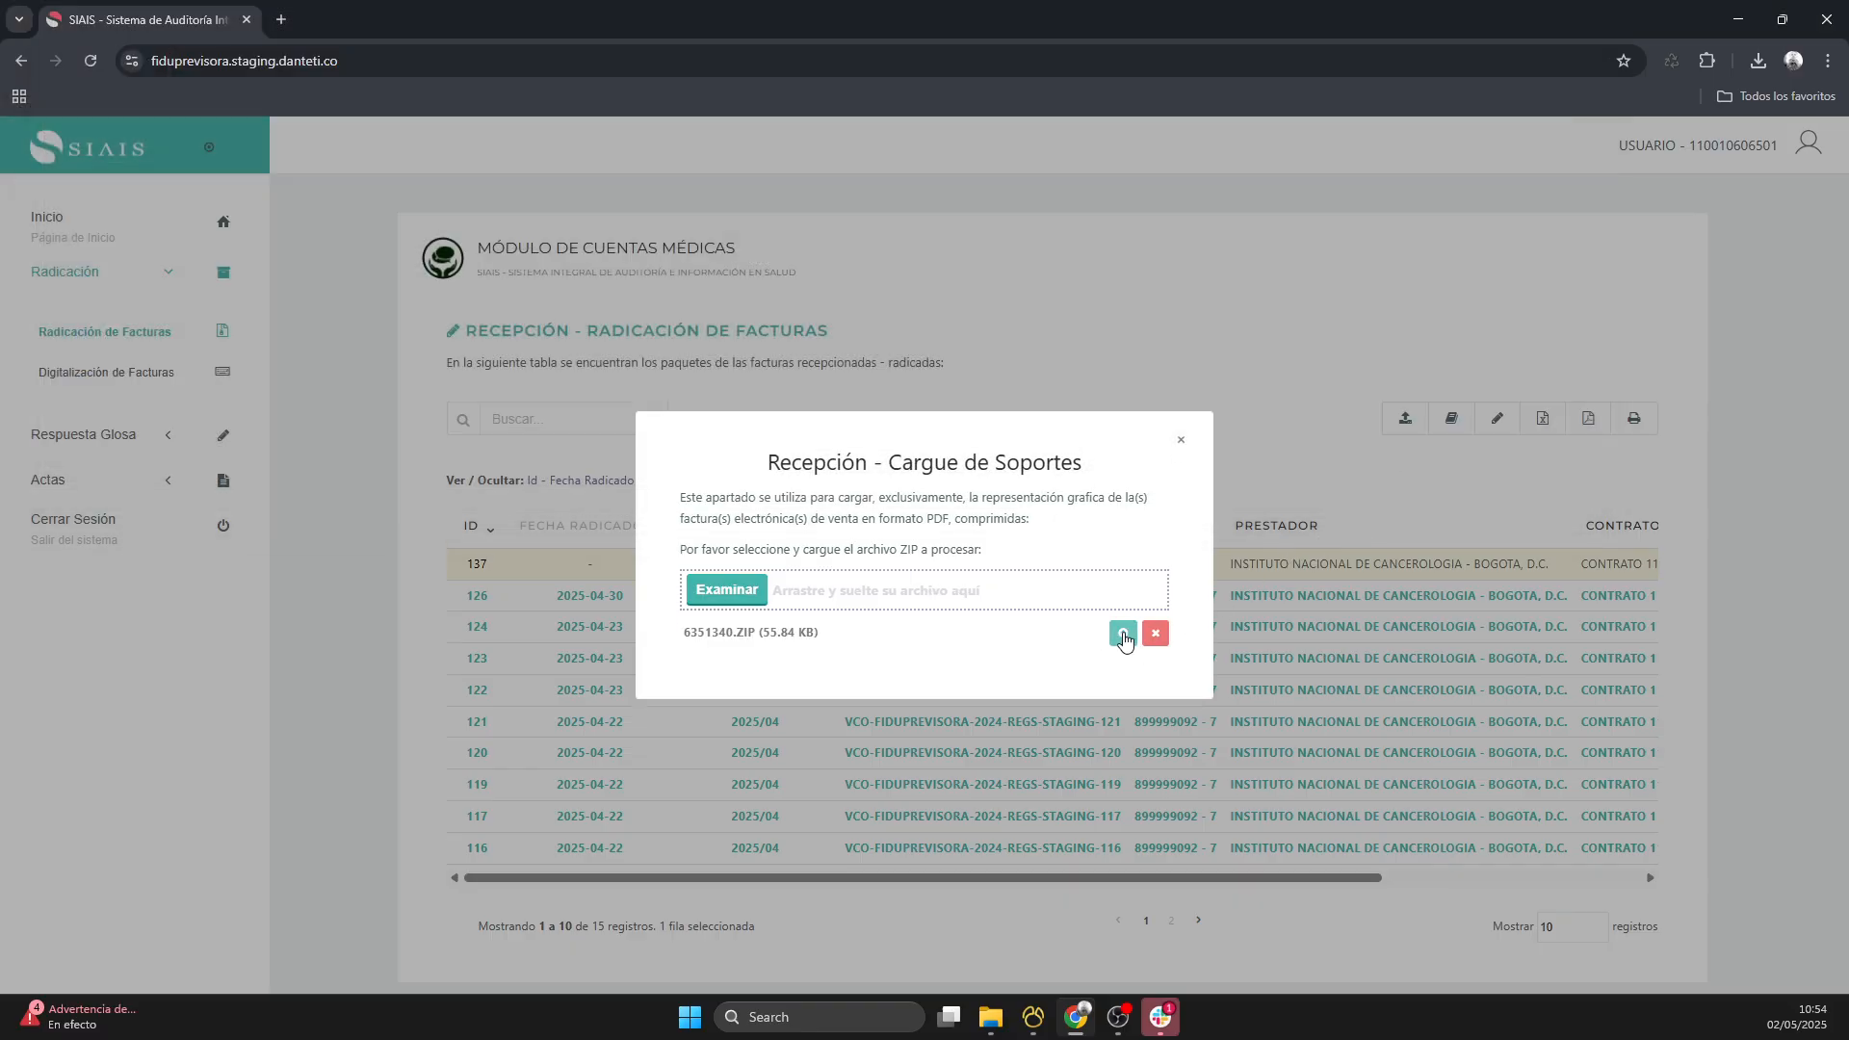
pyautogui.click(1124, 635)
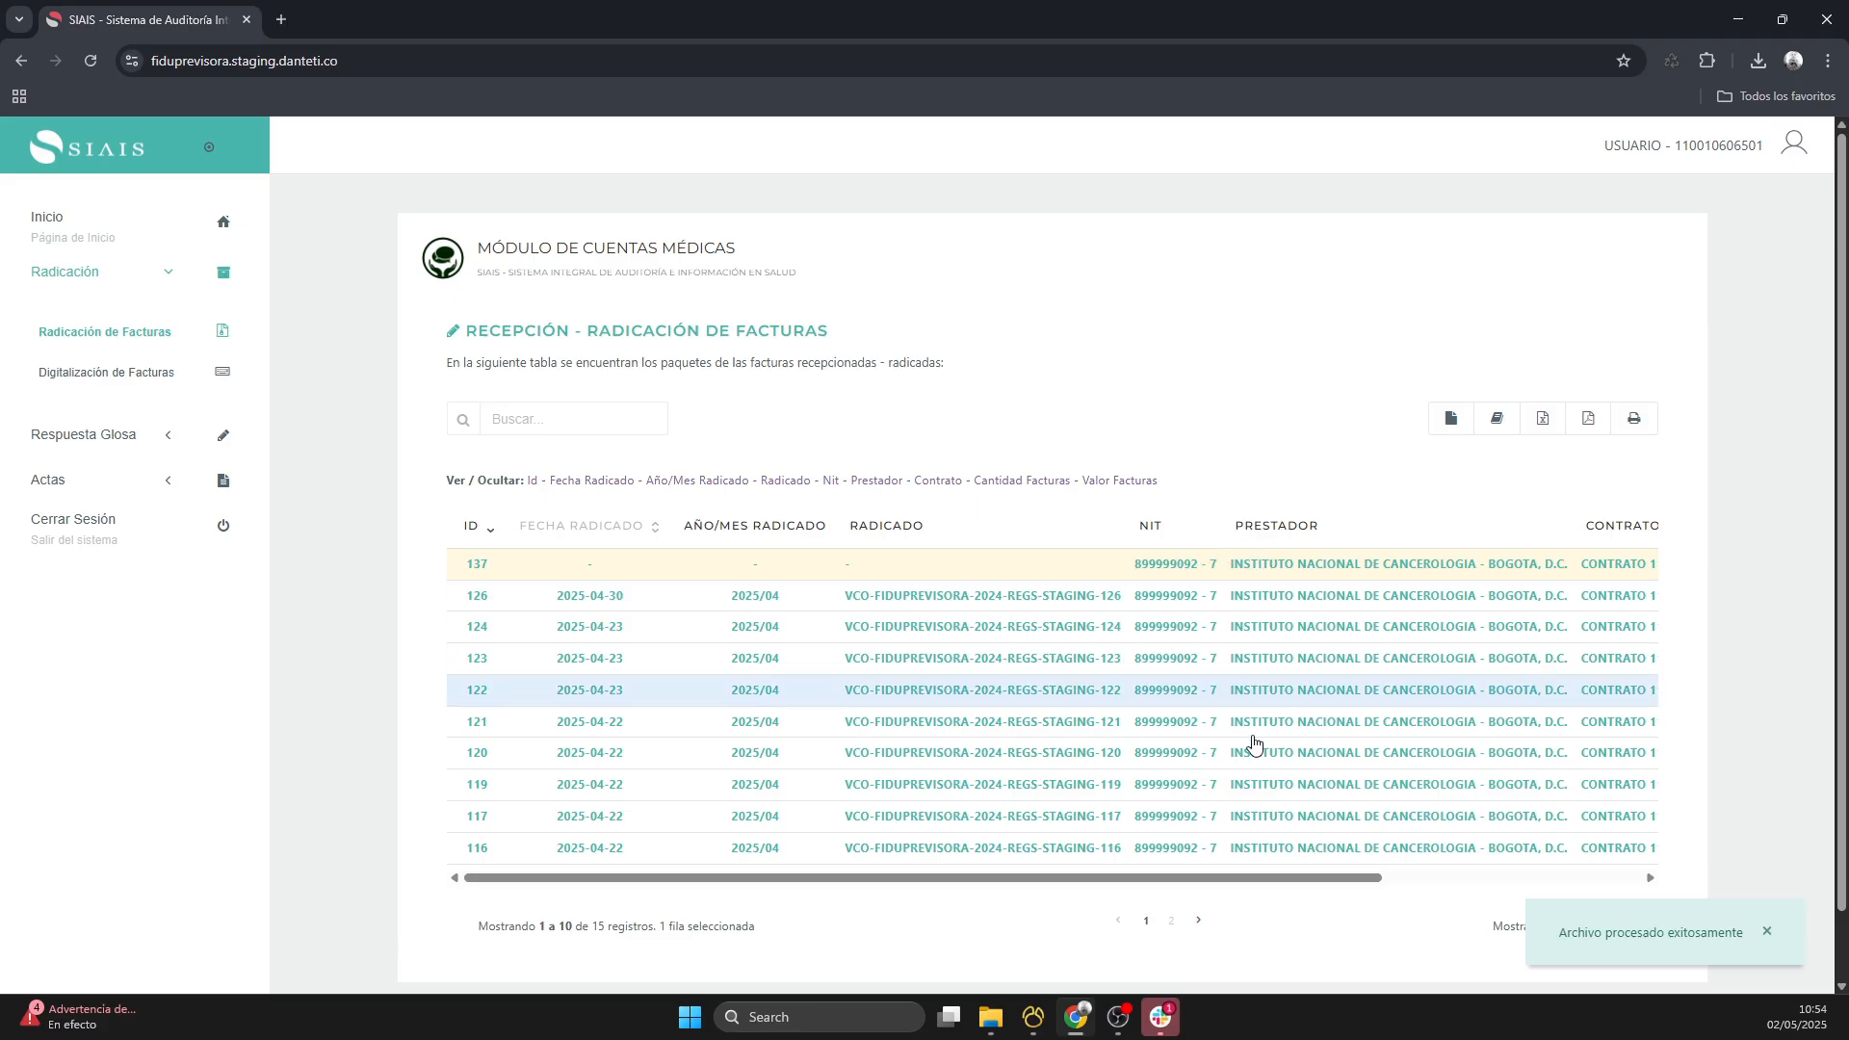
pyautogui.moveTo(1221, 880); pyautogui.dragTo(941, 887)
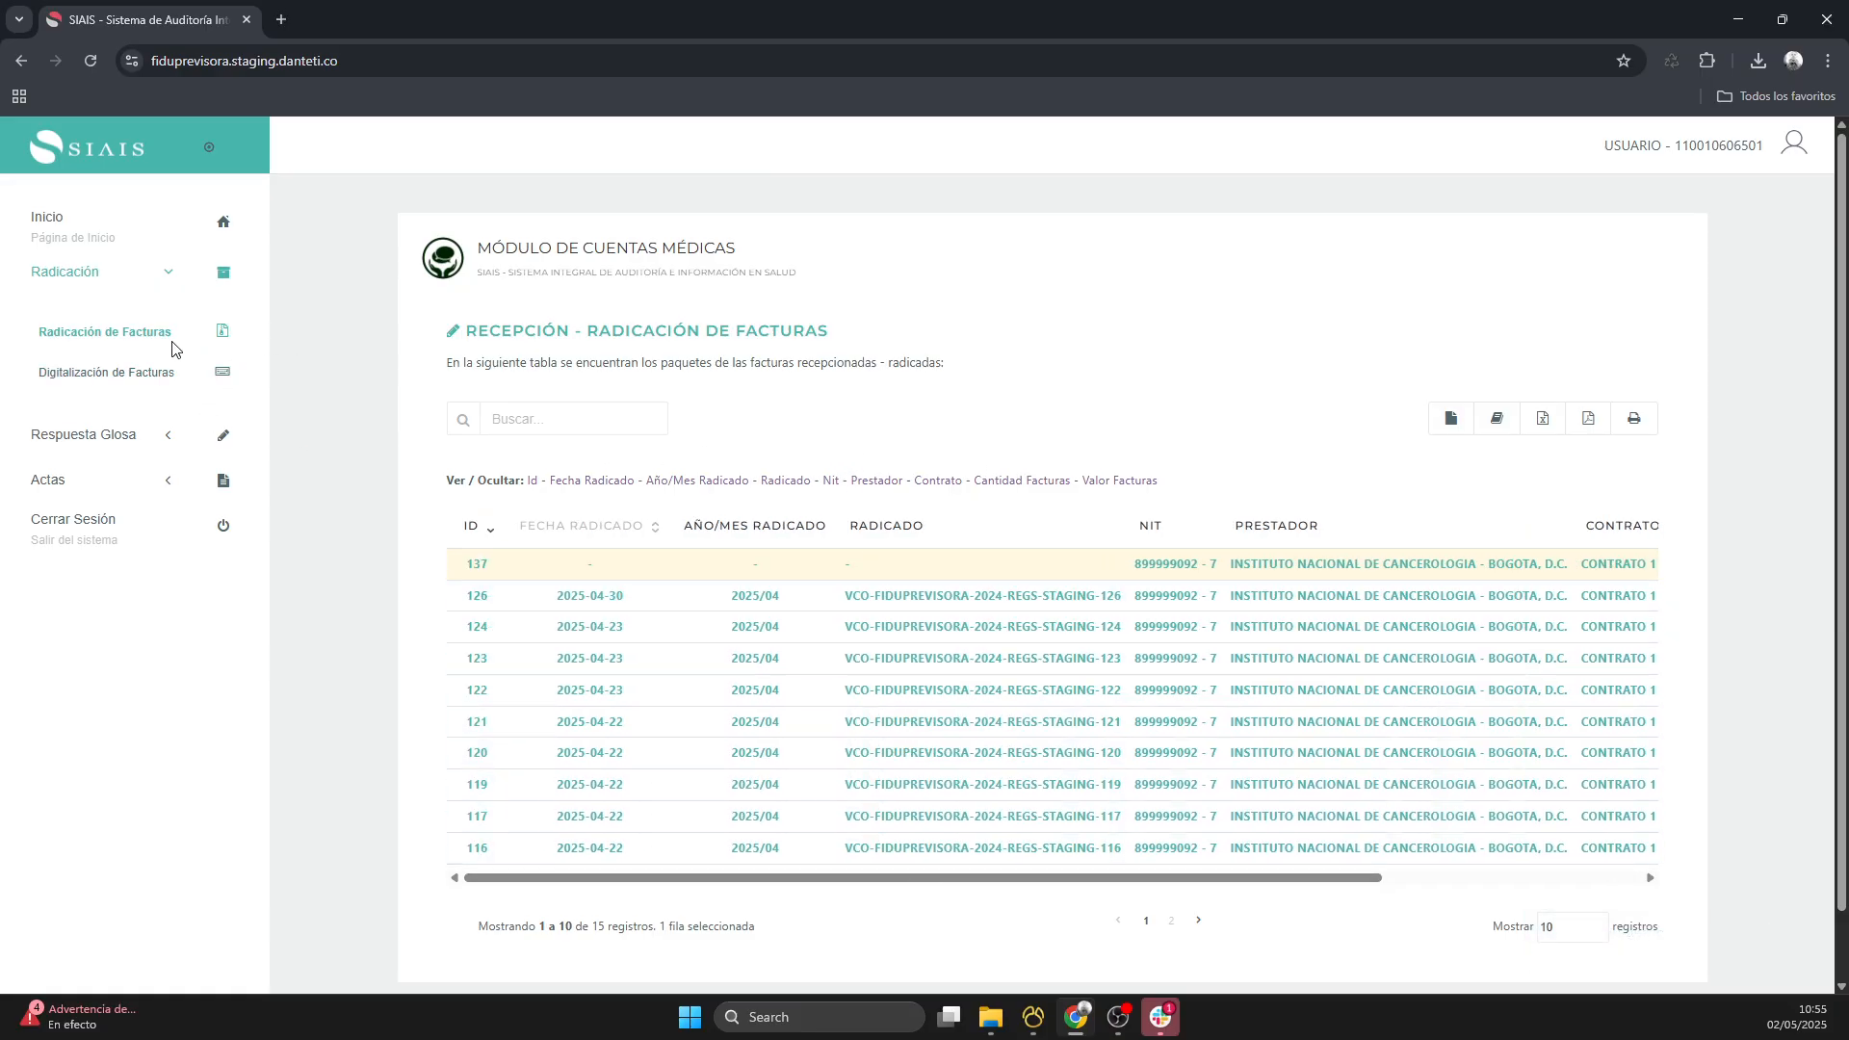
# - Download the format template in Digitalización de Facturas with the new filing selected, and open it in Excel
pyautogui.click(111, 379)
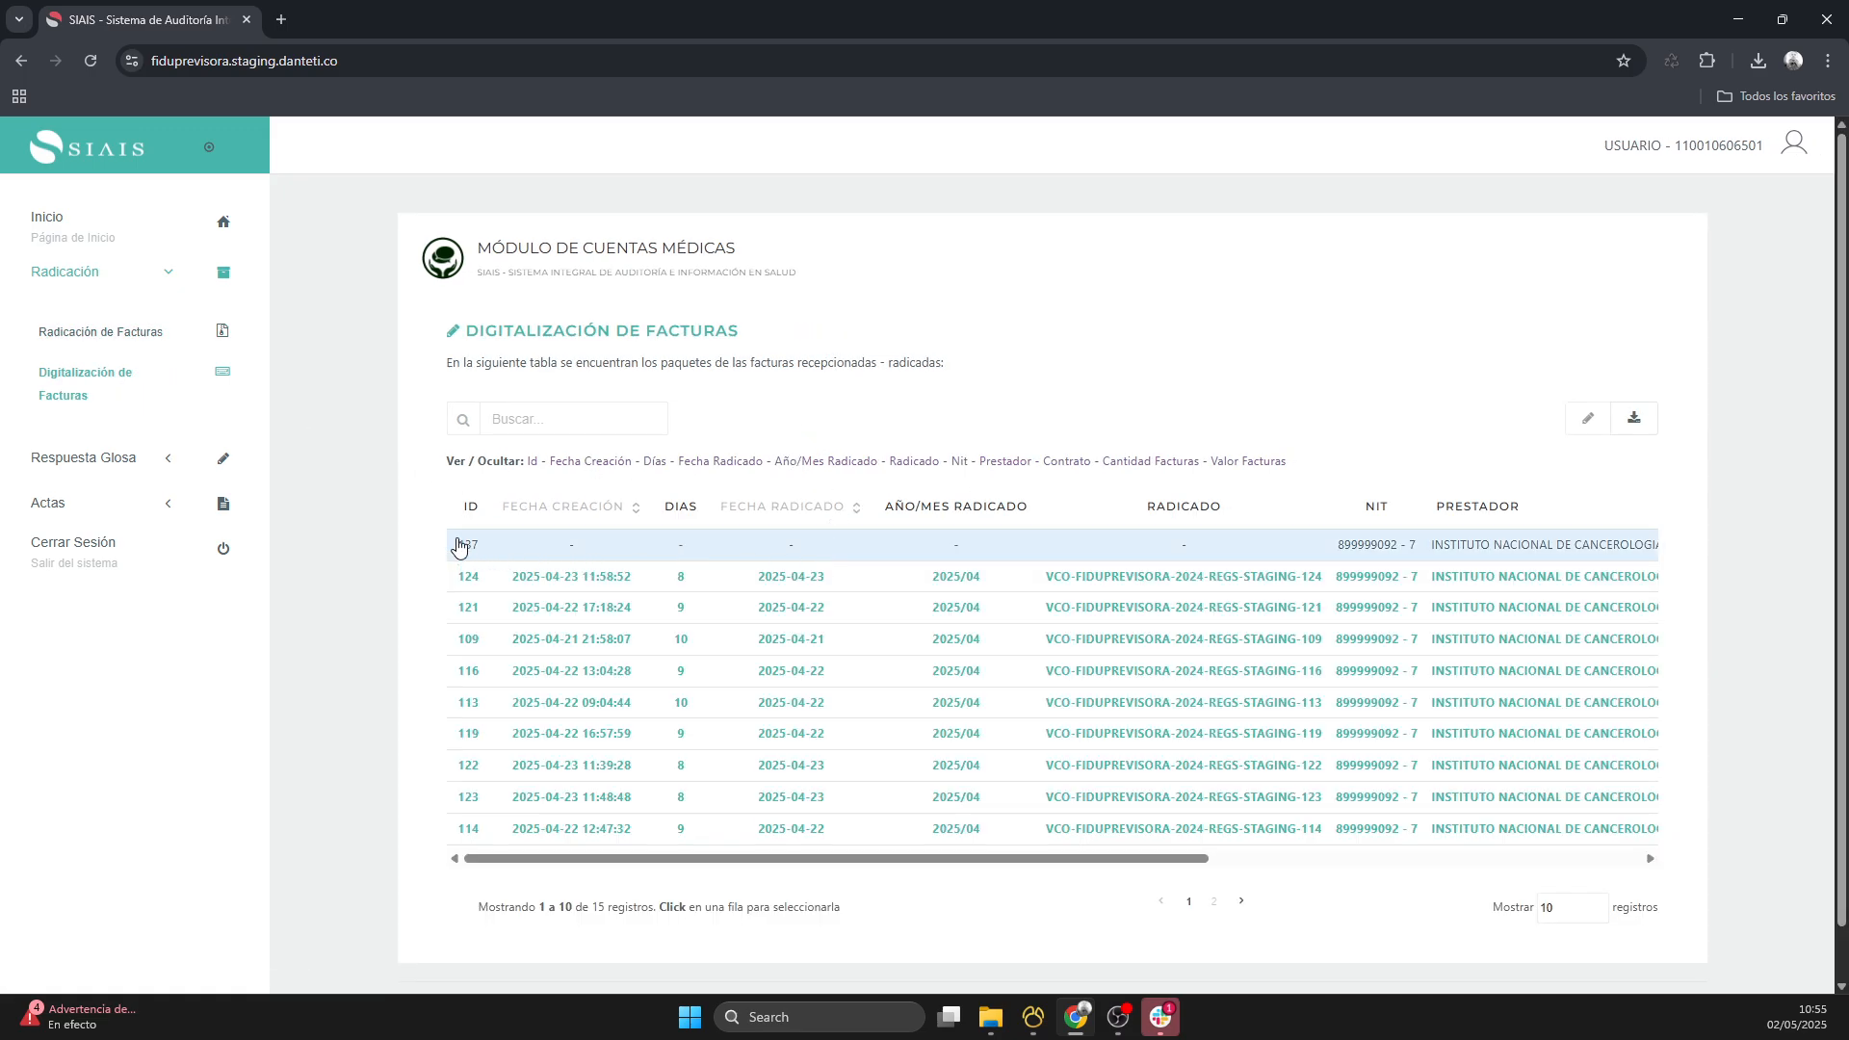
pyautogui.click(1257, 556)
pyautogui.click(1632, 427)
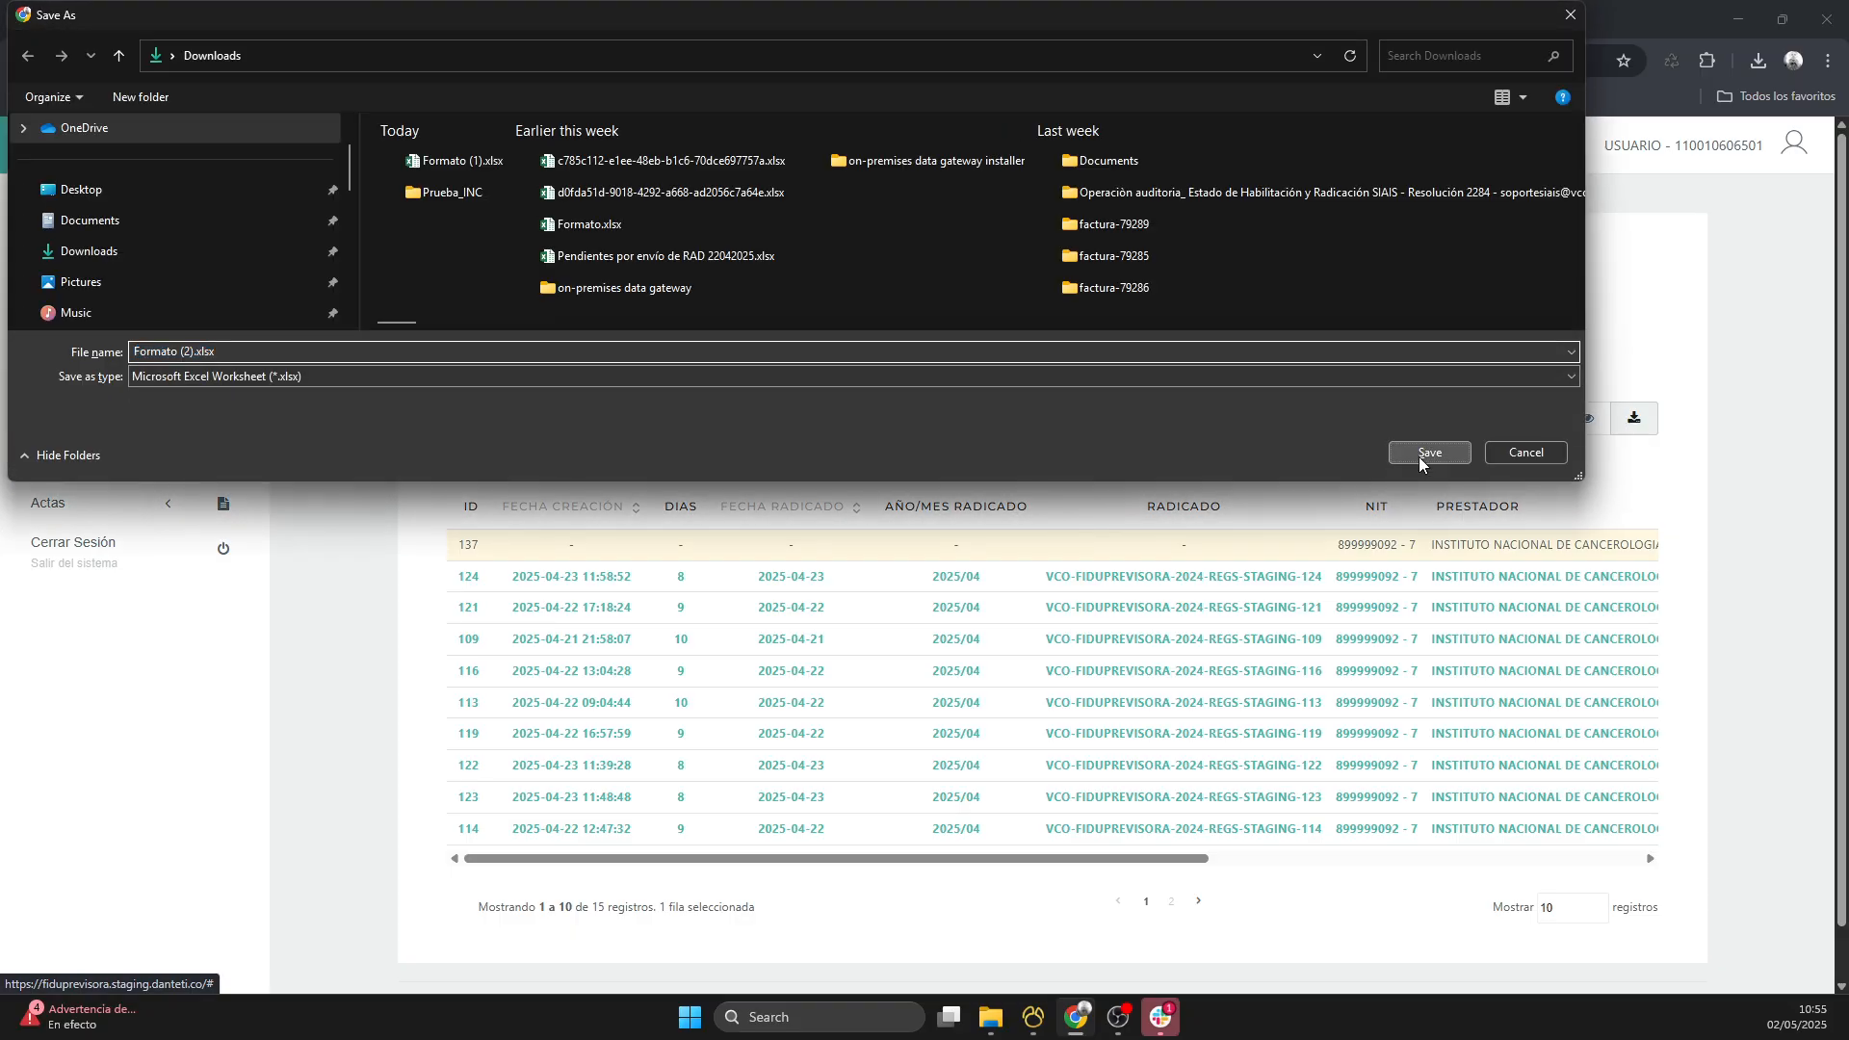
pyautogui.click(1422, 455)
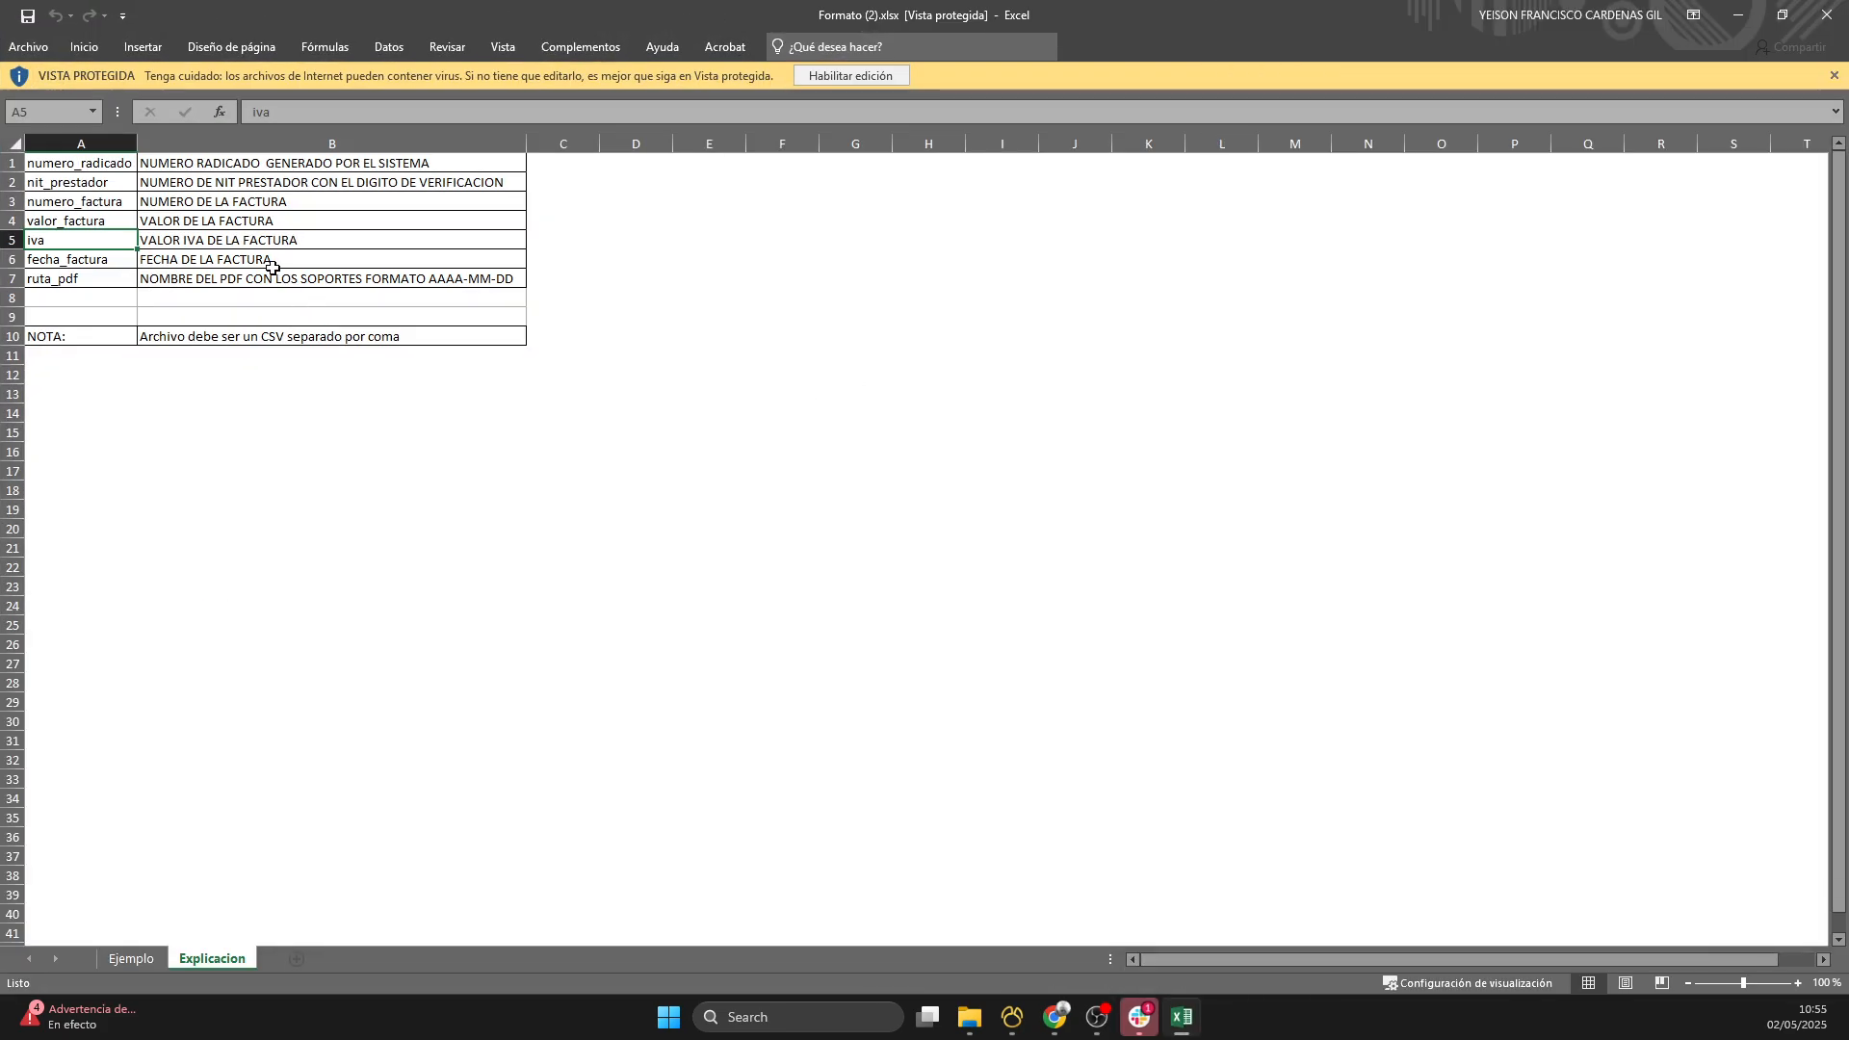
# - Review the field names and the CSV note on the Explicacion sheet, and enable editing of the workbook
pyautogui.moveTo(63, 169); pyautogui.dragTo(47, 282)
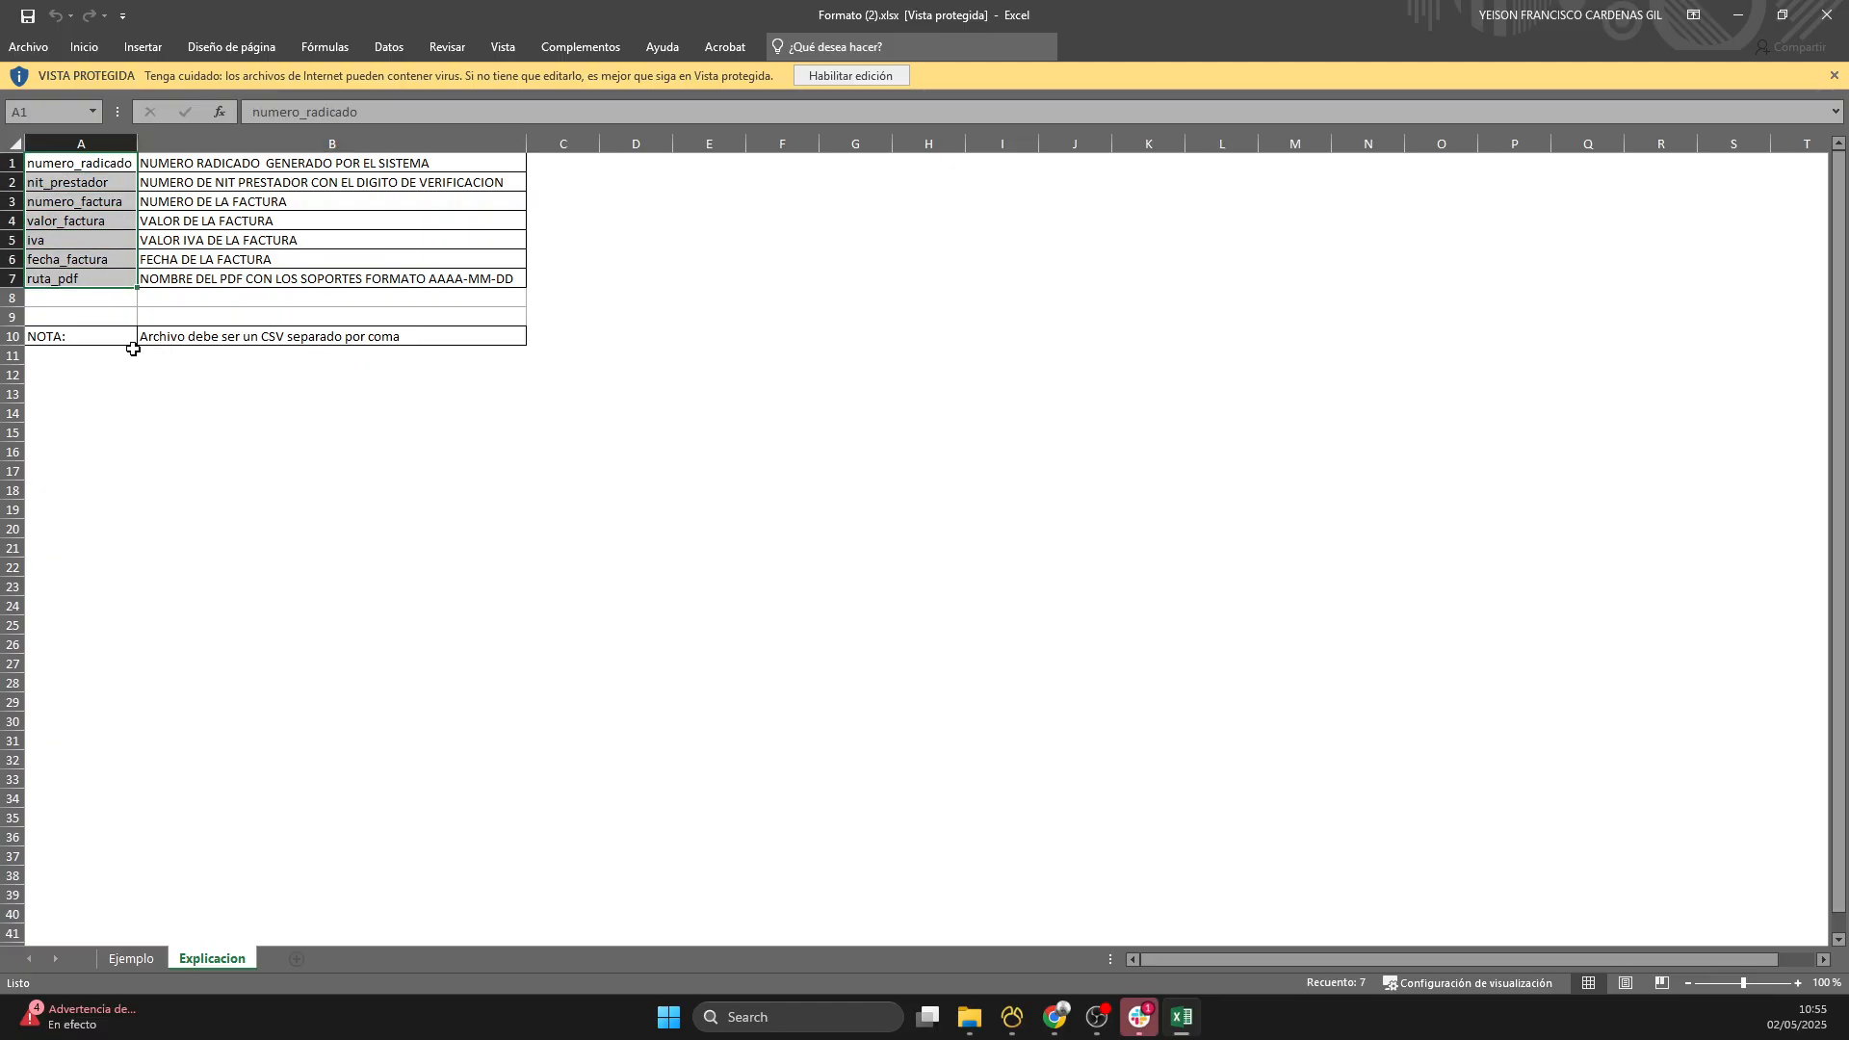
pyautogui.moveTo(66, 339); pyautogui.dragTo(287, 343)
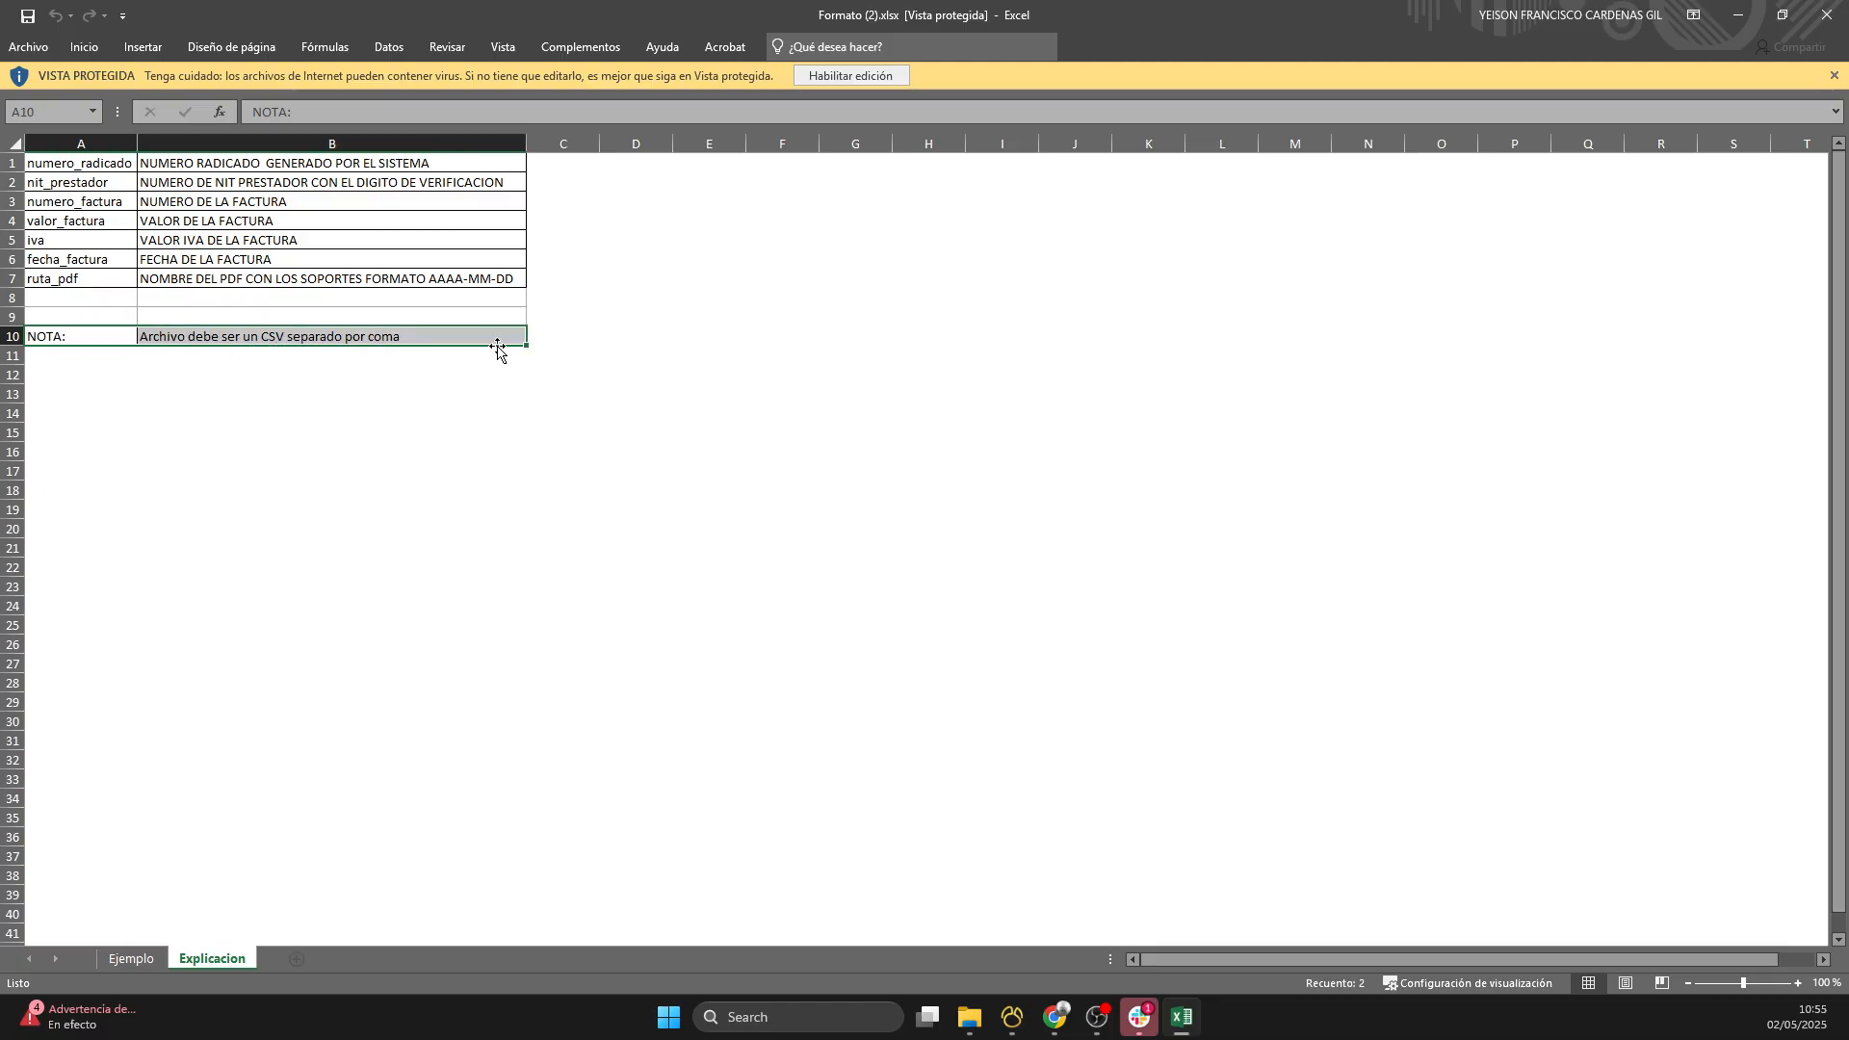
pyautogui.click(857, 77)
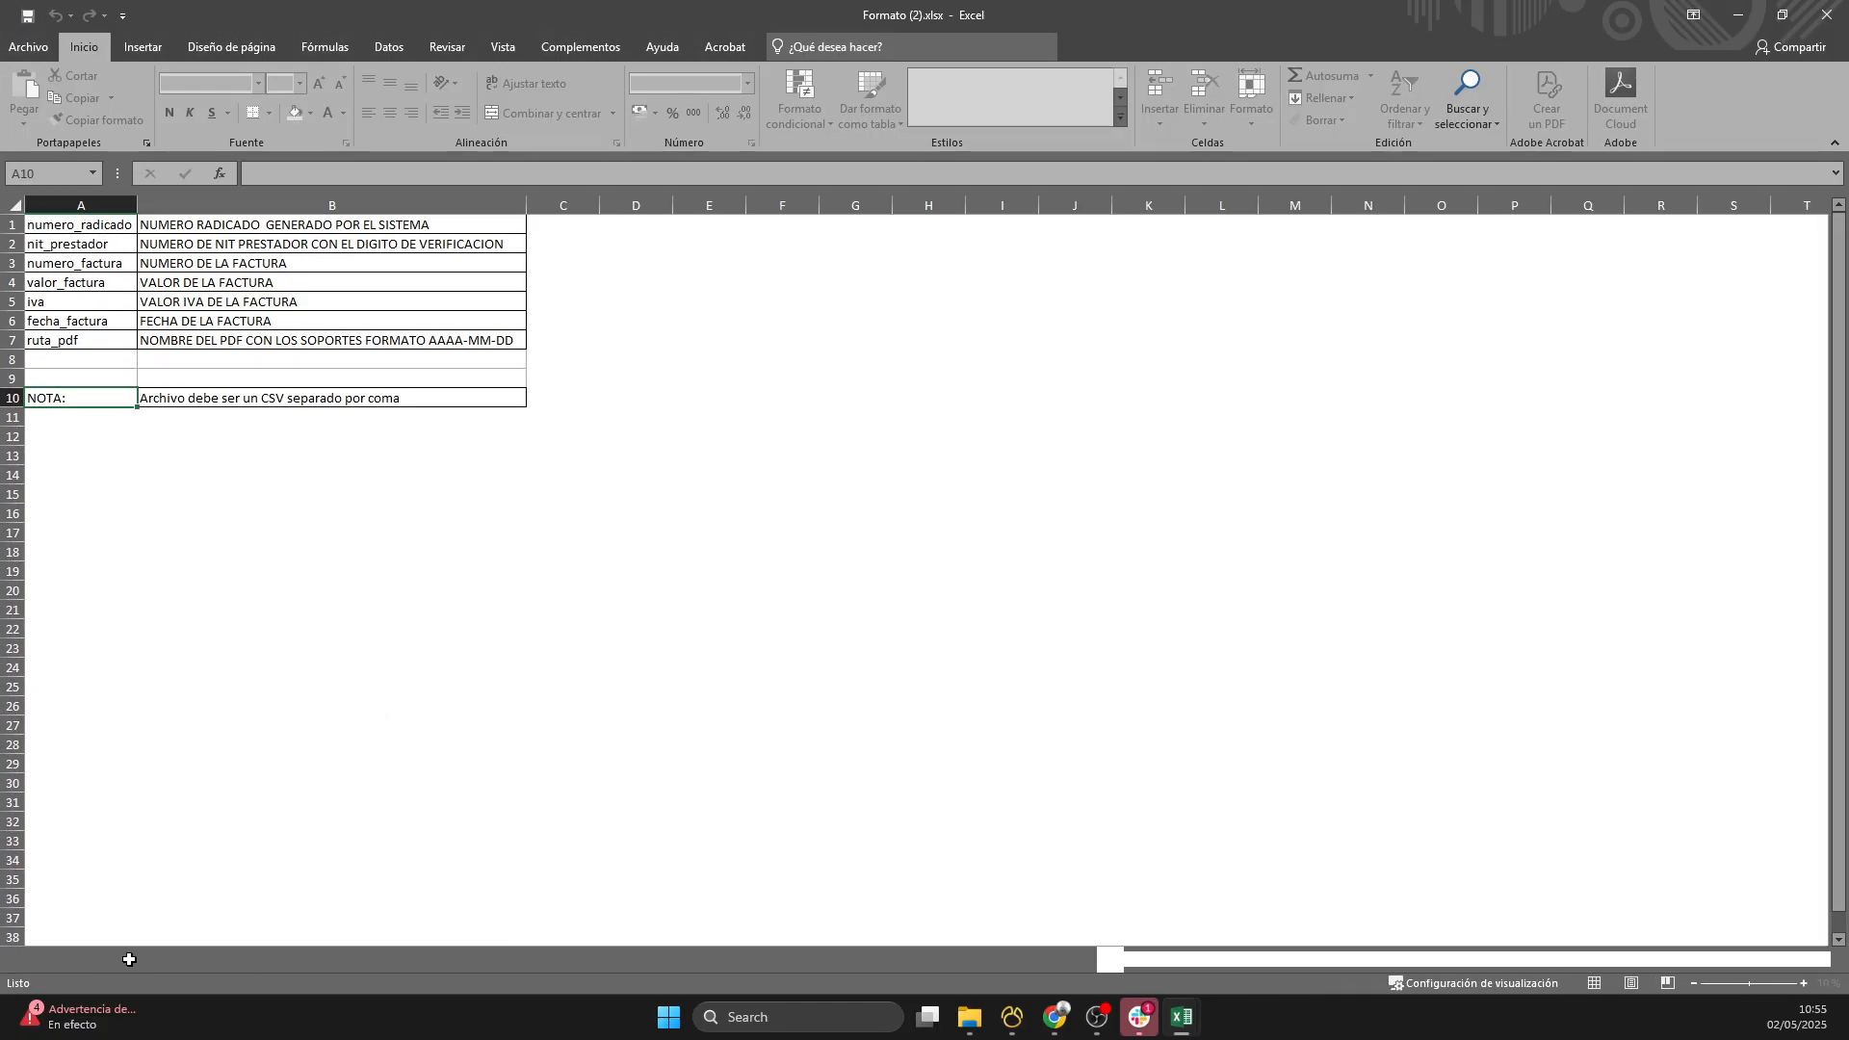
# - Review the column headings from numero_radicado to ruta_pdf in row 1 of the Ejemplo sheet
pyautogui.click(133, 959)
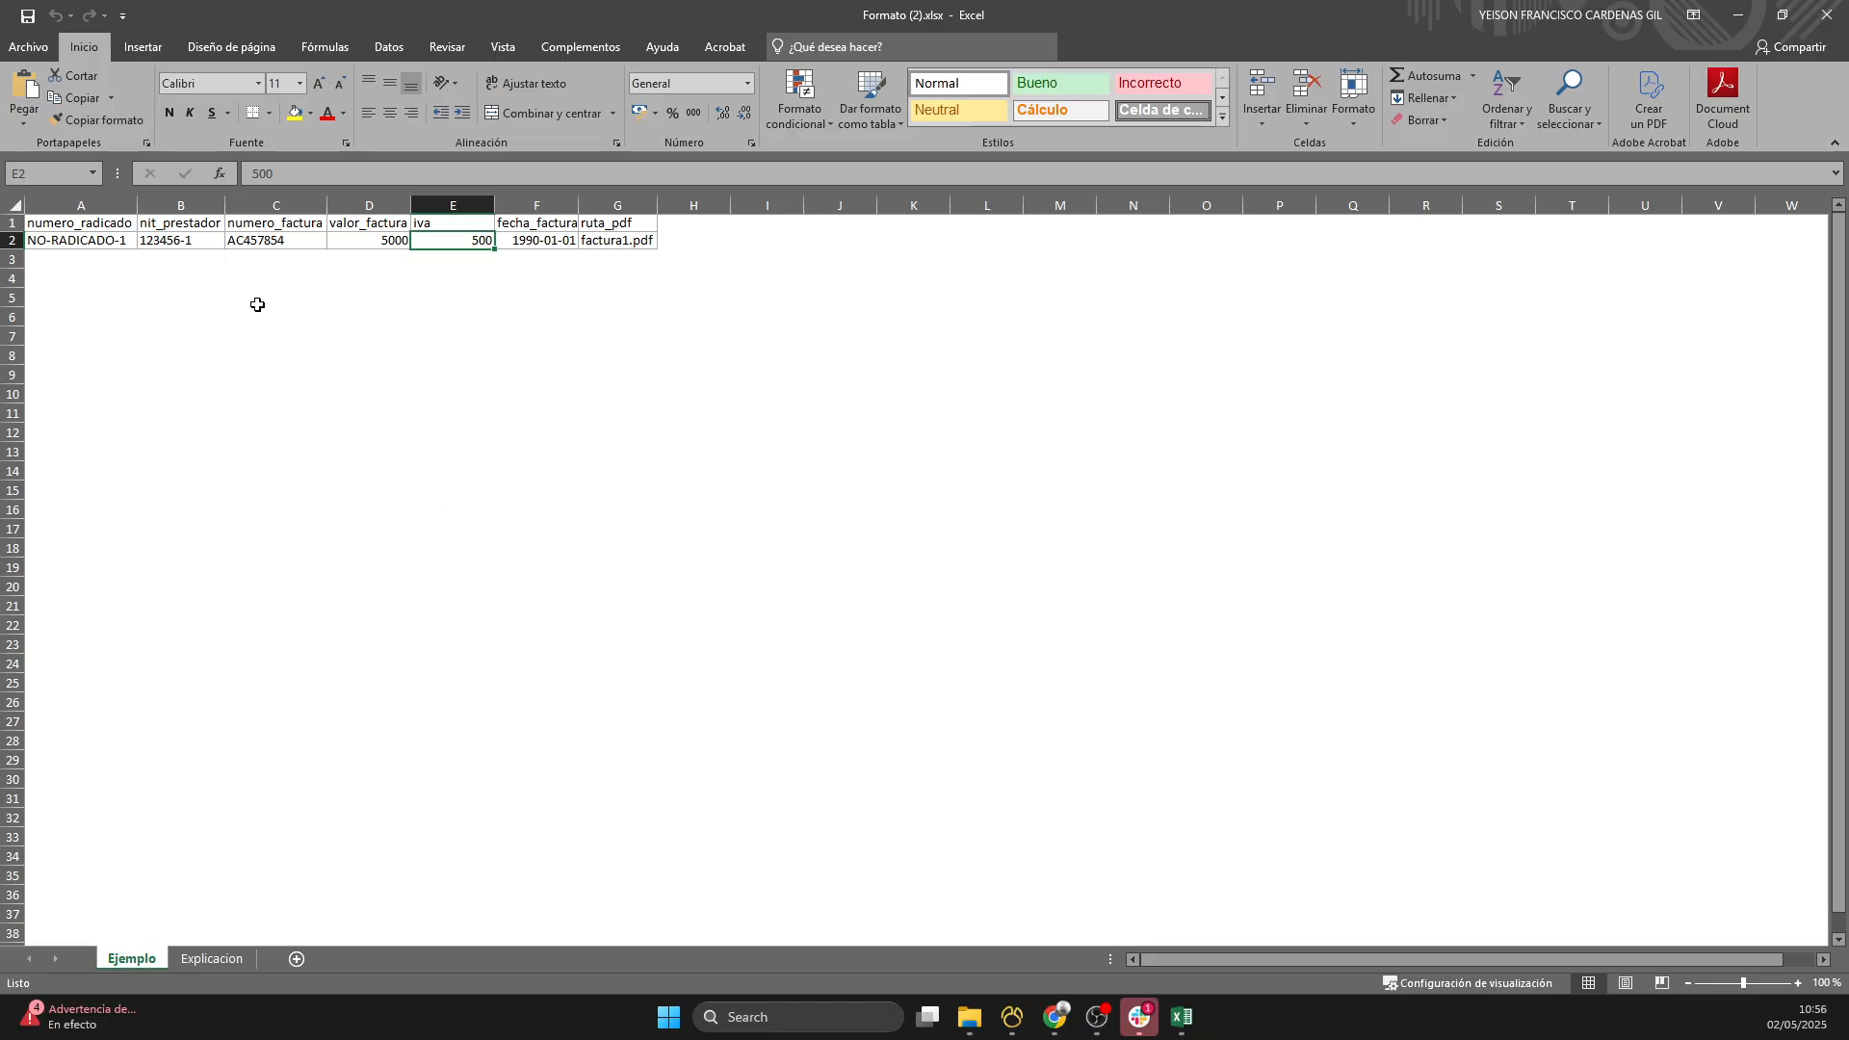
pyautogui.click(87, 220)
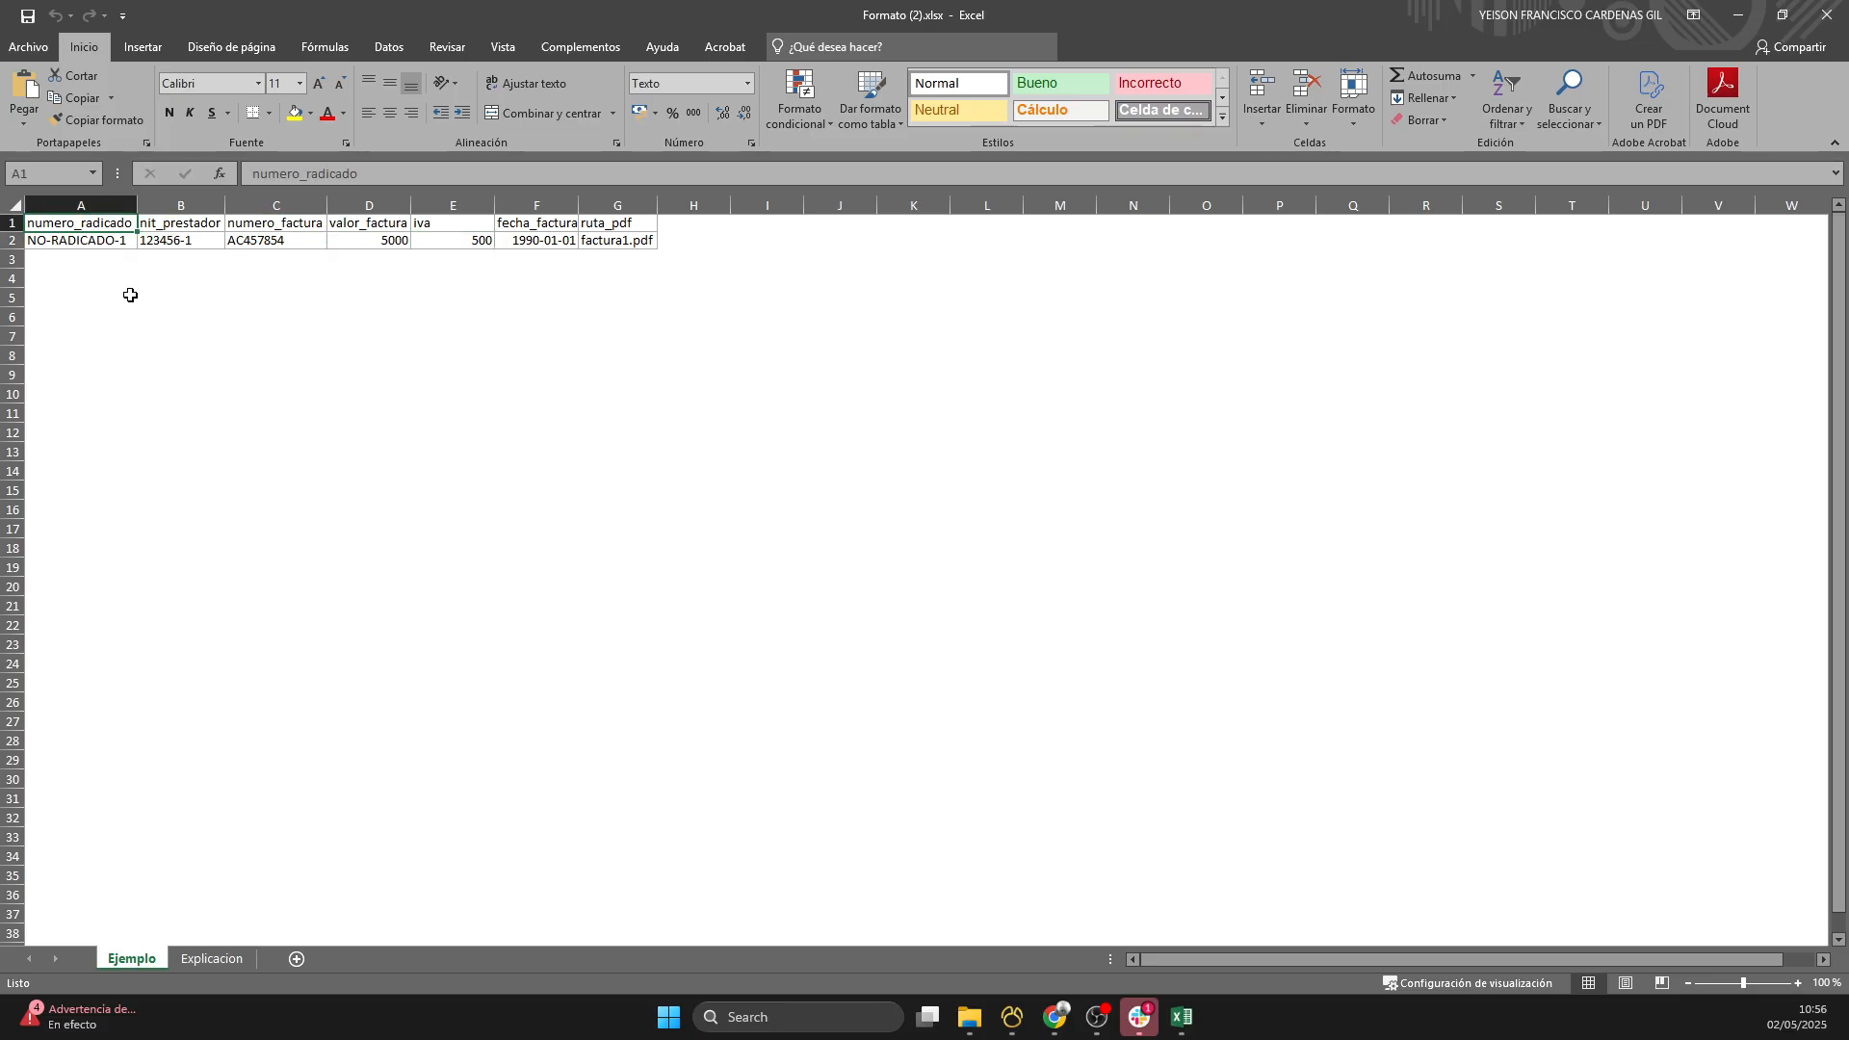
pyautogui.moveTo(161, 224); pyautogui.dragTo(616, 221)
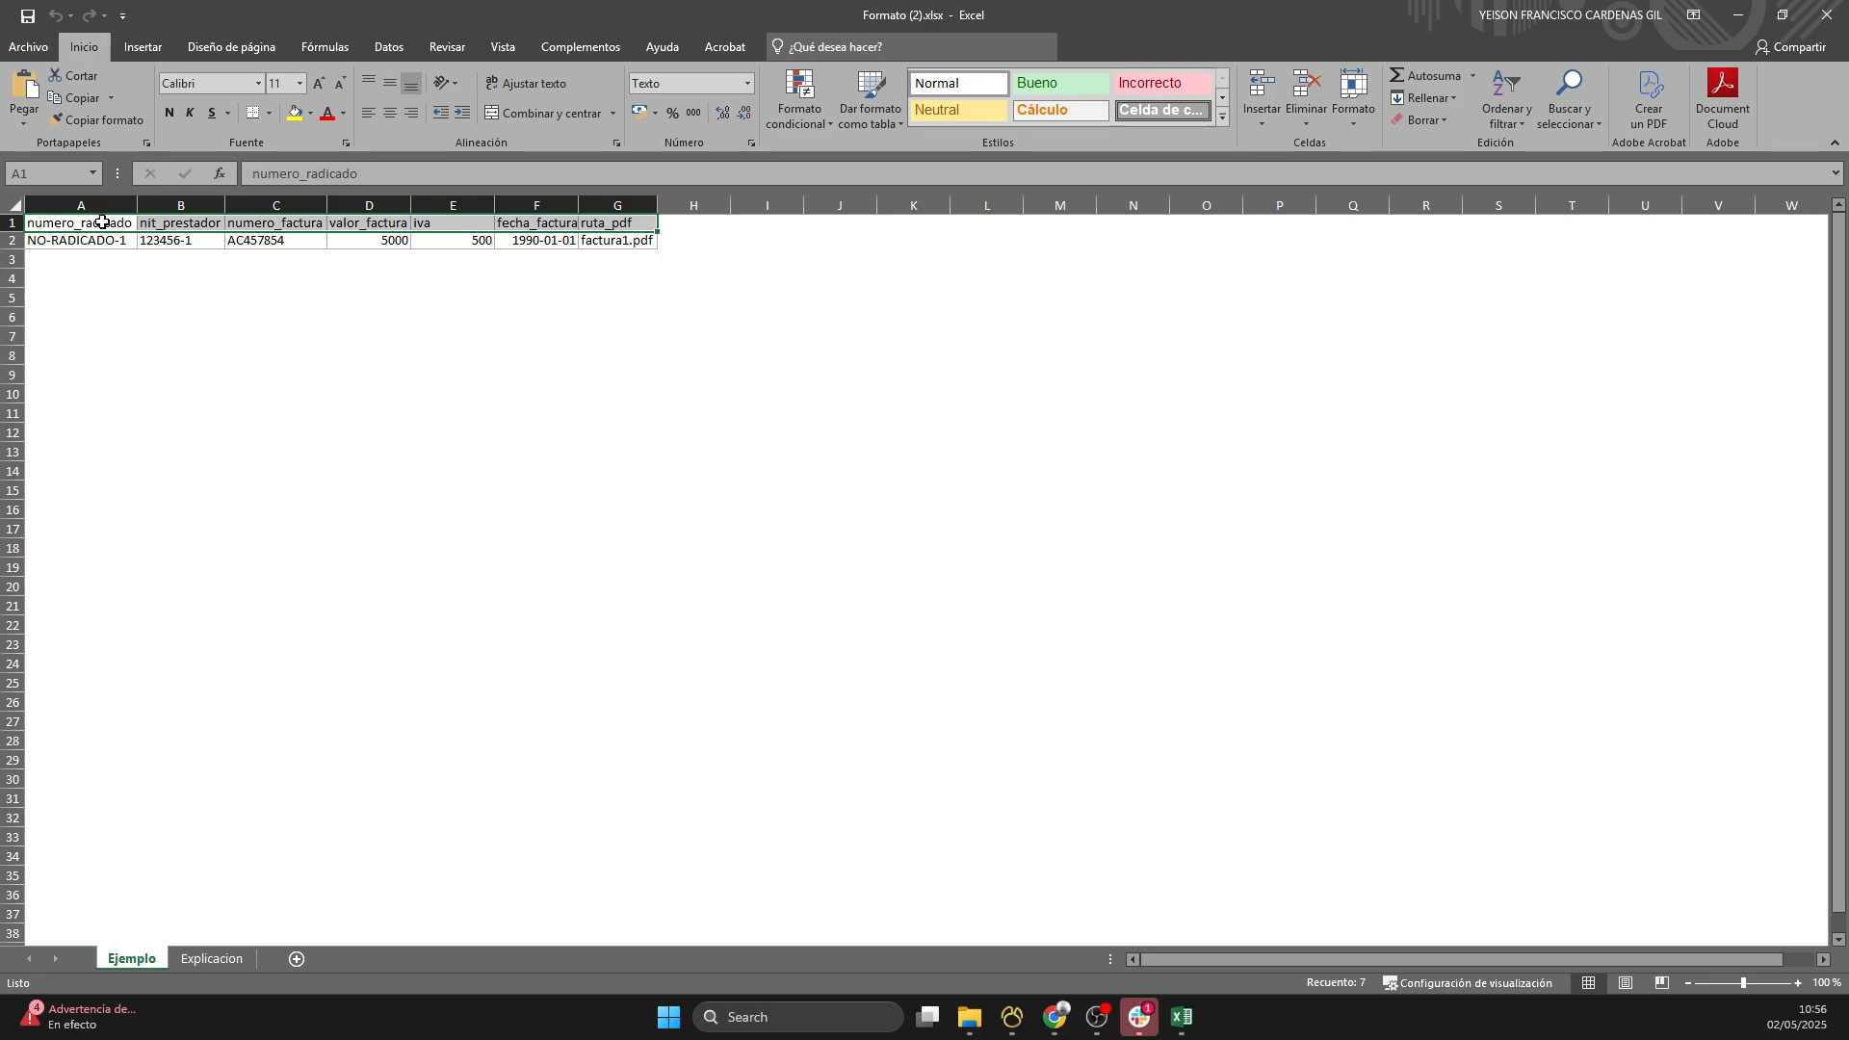
pyautogui.moveTo(106, 223); pyautogui.dragTo(625, 229)
# - Review the sample values in row 2 of the Ejemplo sheet, widening the fecha_factura column to read it, and close the workbook without saving
pyautogui.click(94, 247)
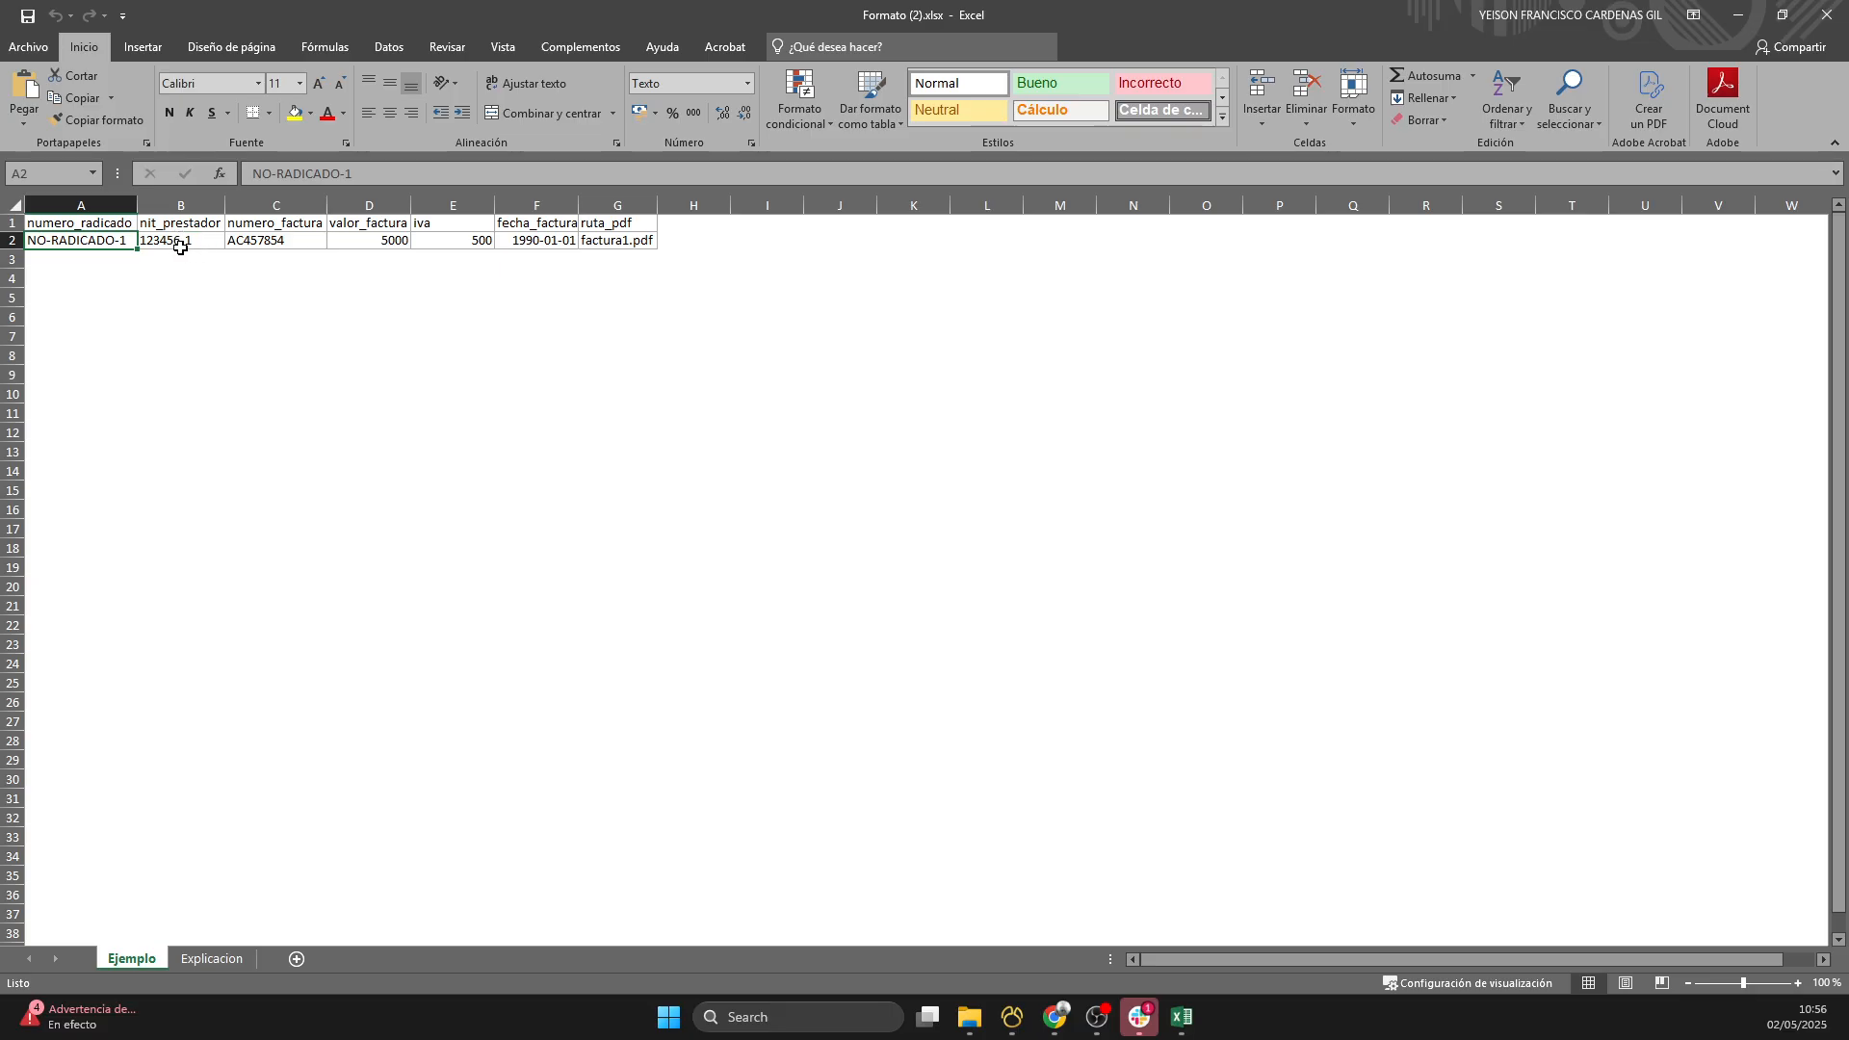
pyautogui.click(279, 246)
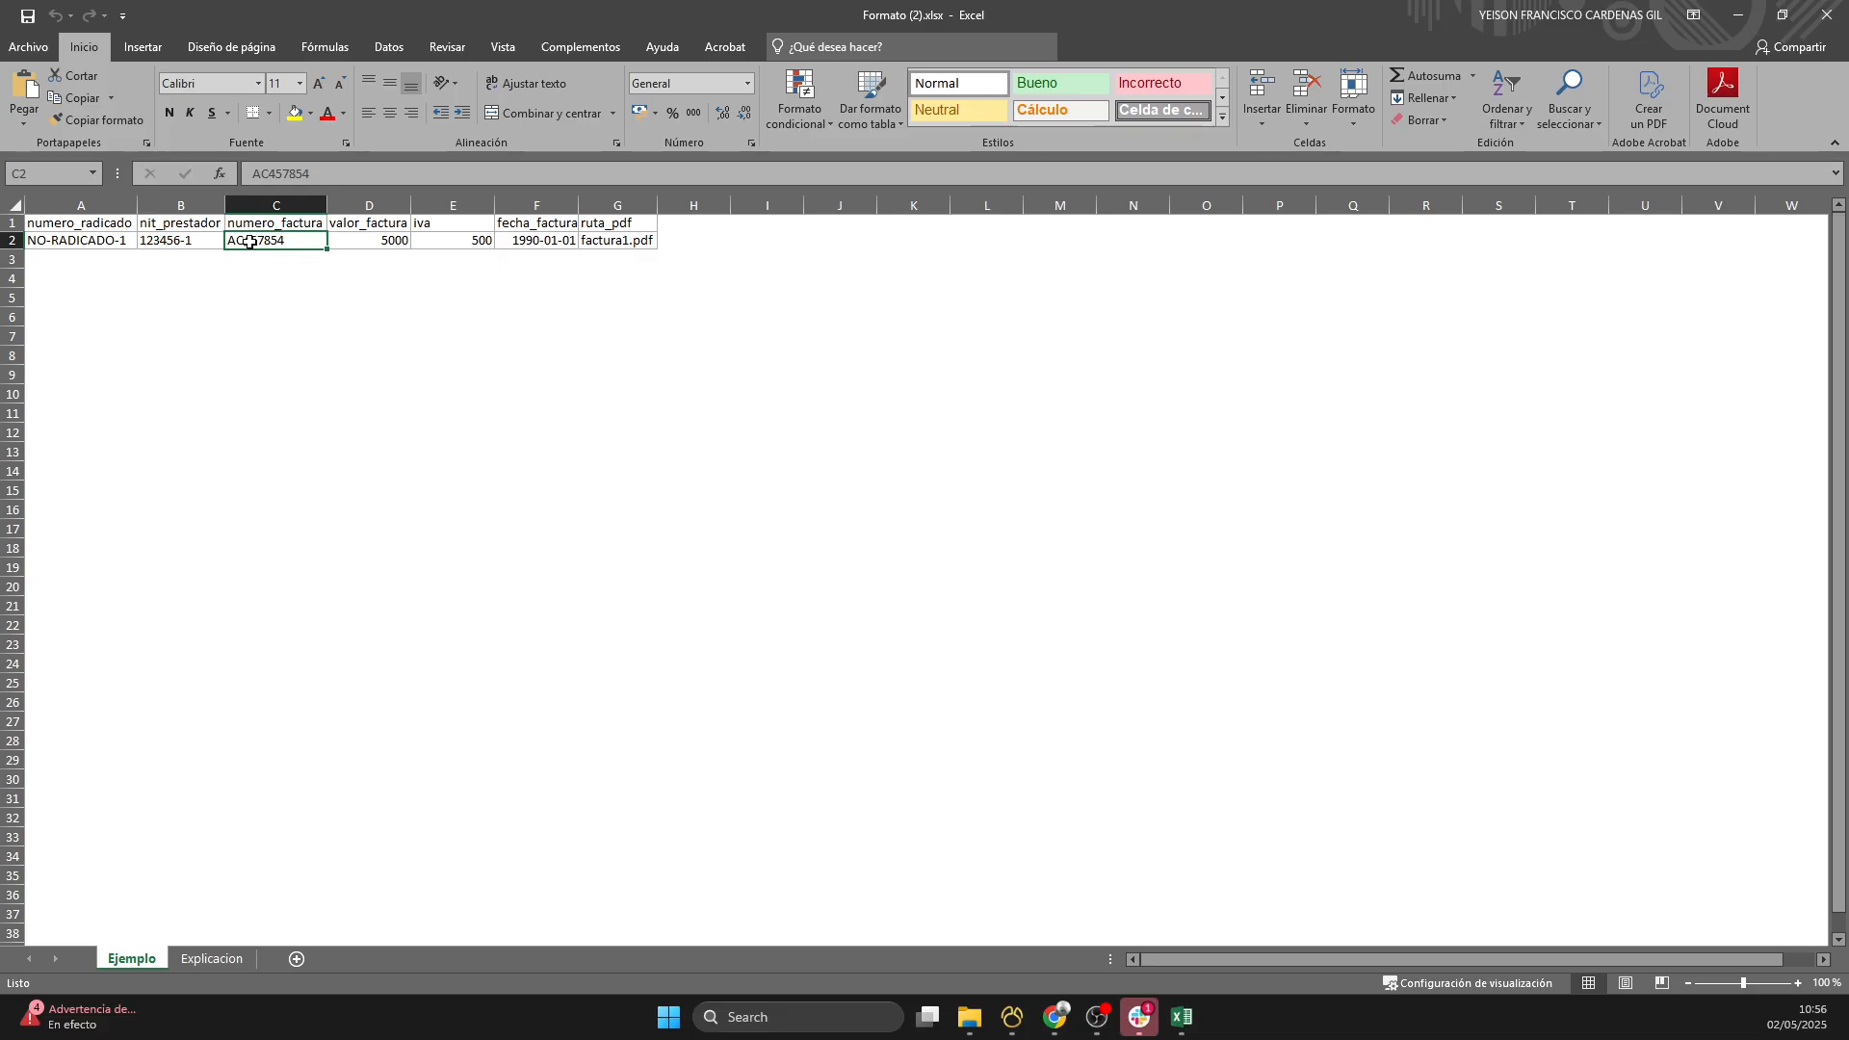
pyautogui.click(380, 241)
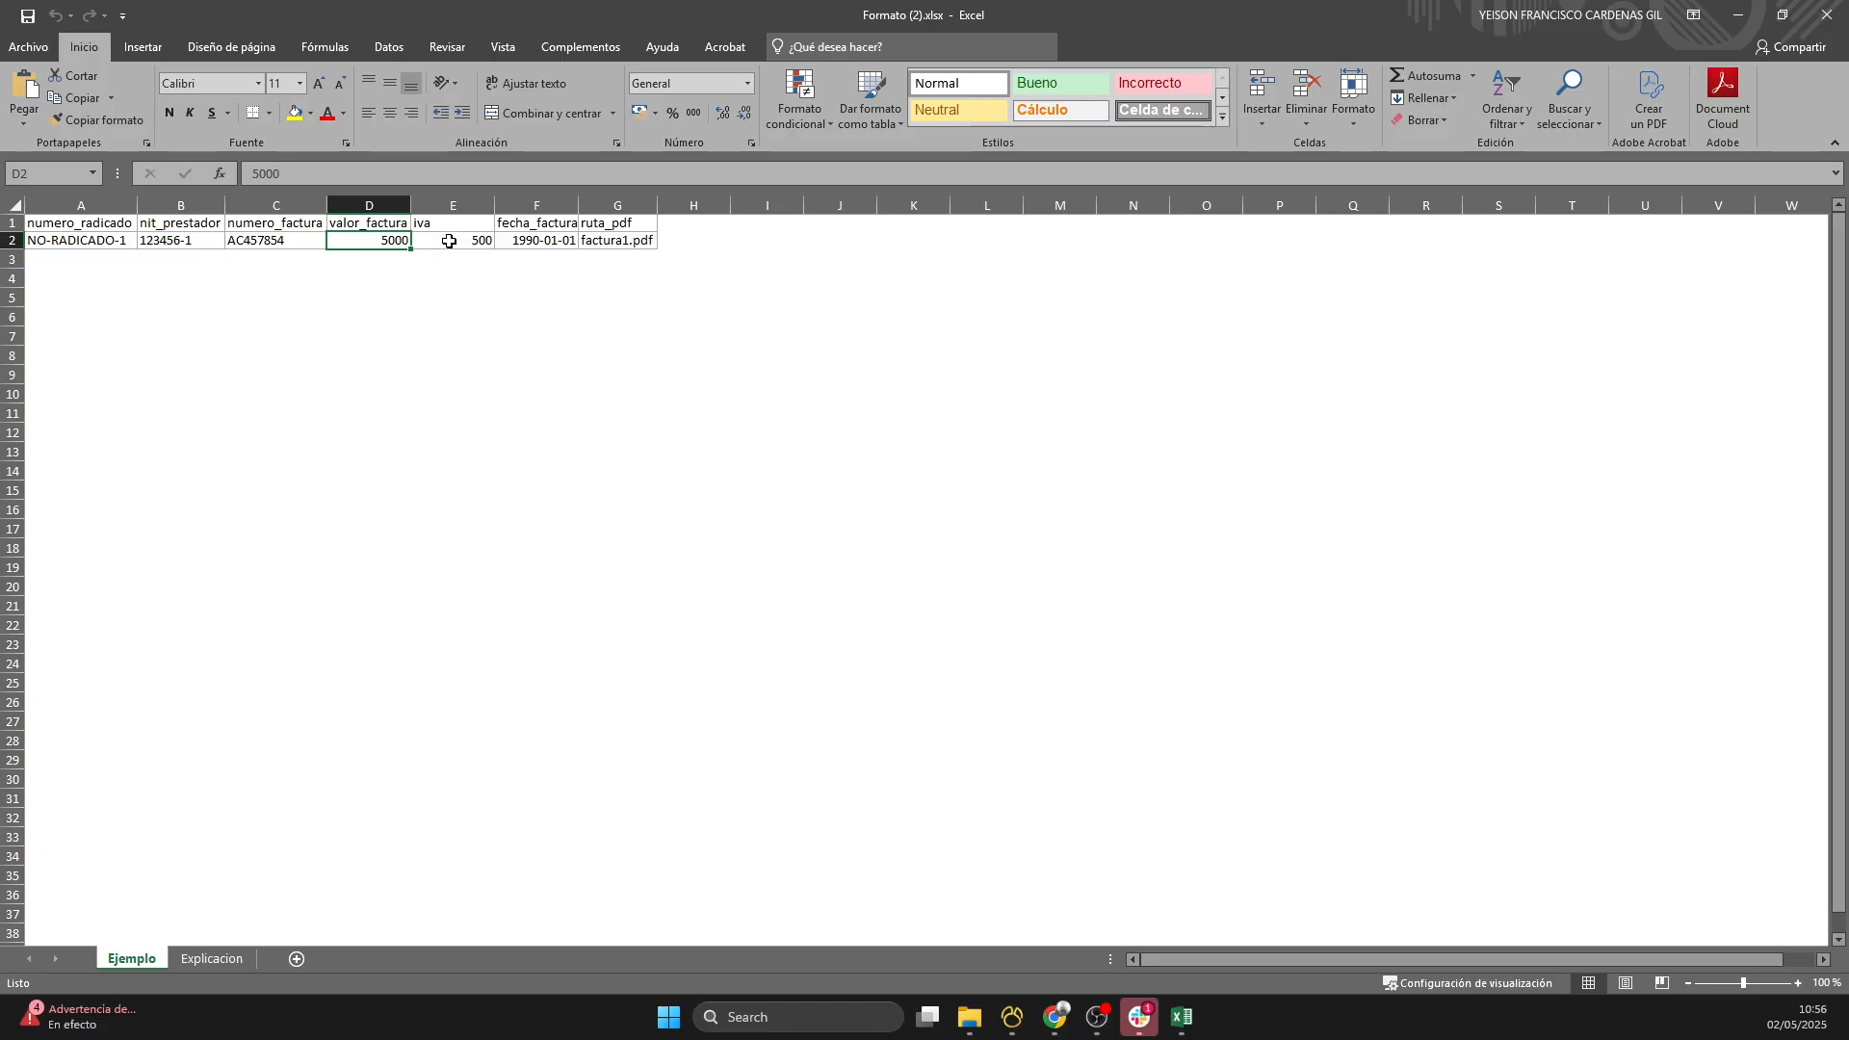
pyautogui.click(448, 242)
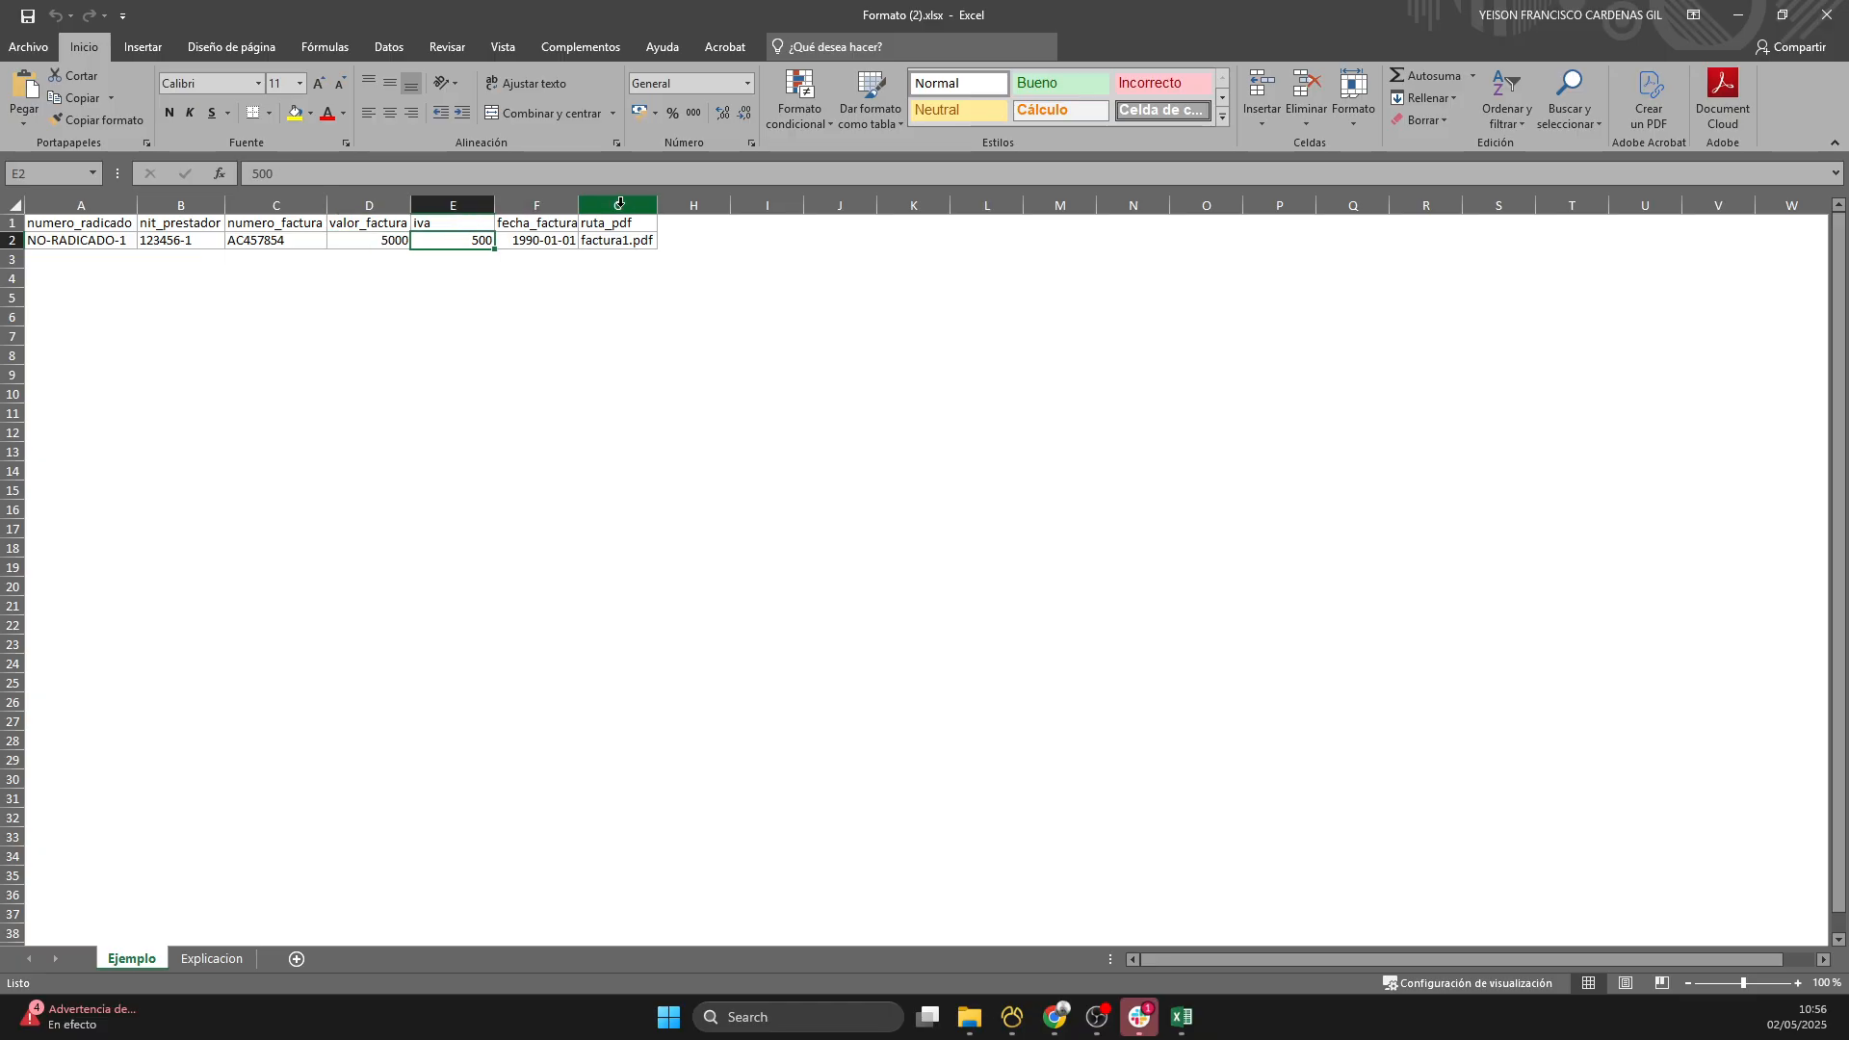
pyautogui.click(535, 243)
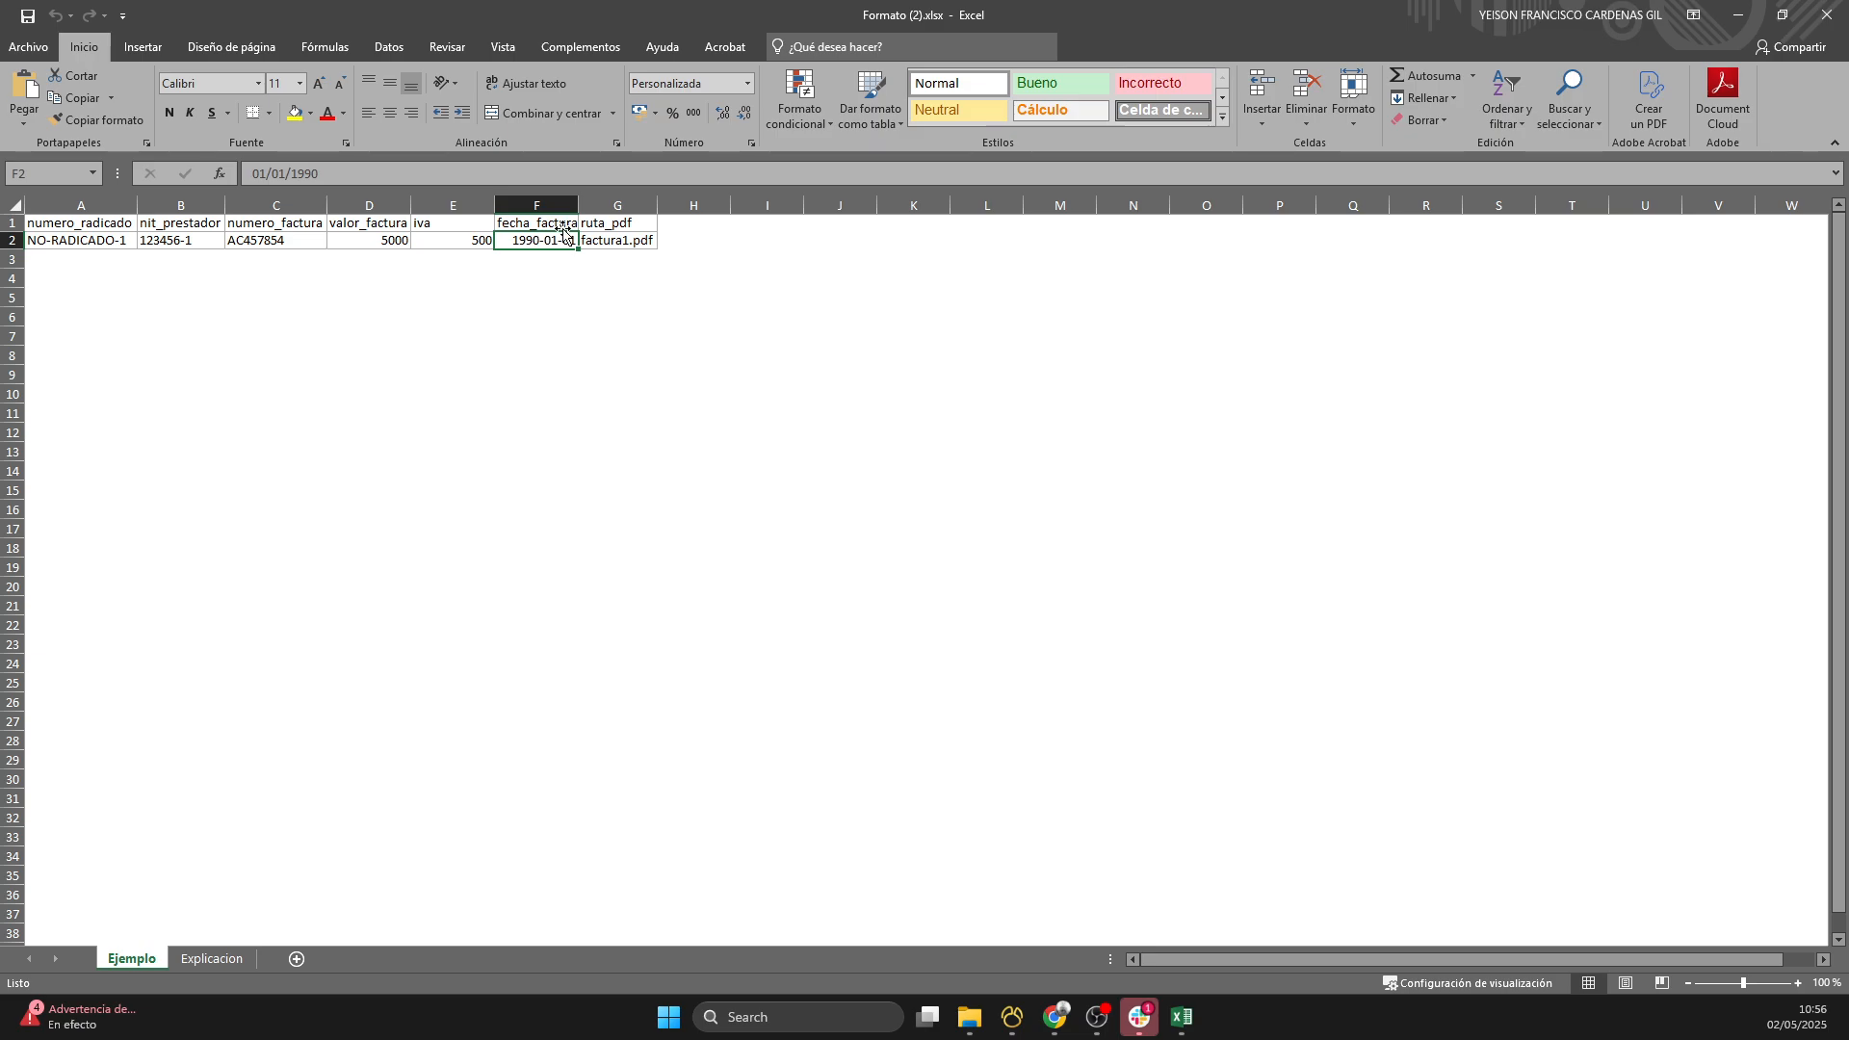
pyautogui.moveTo(578, 204); pyautogui.dragTo(597, 200)
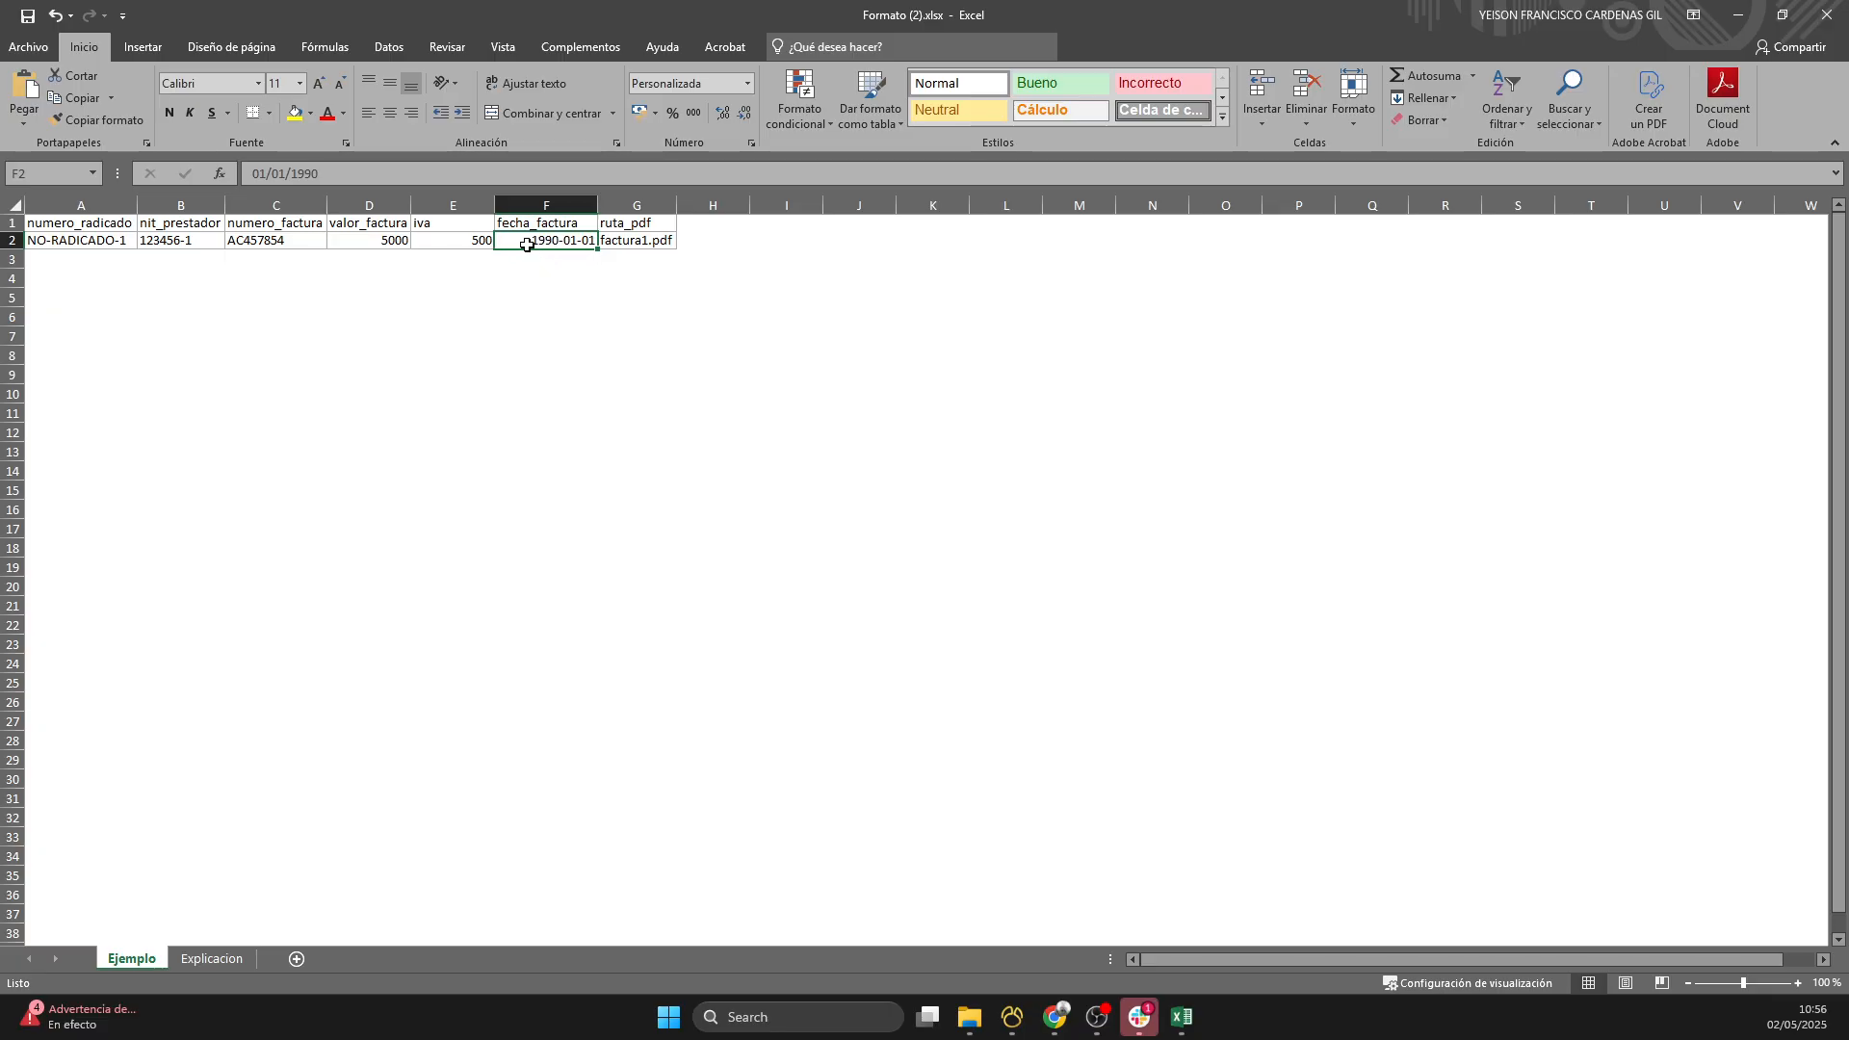
pyautogui.click(628, 241)
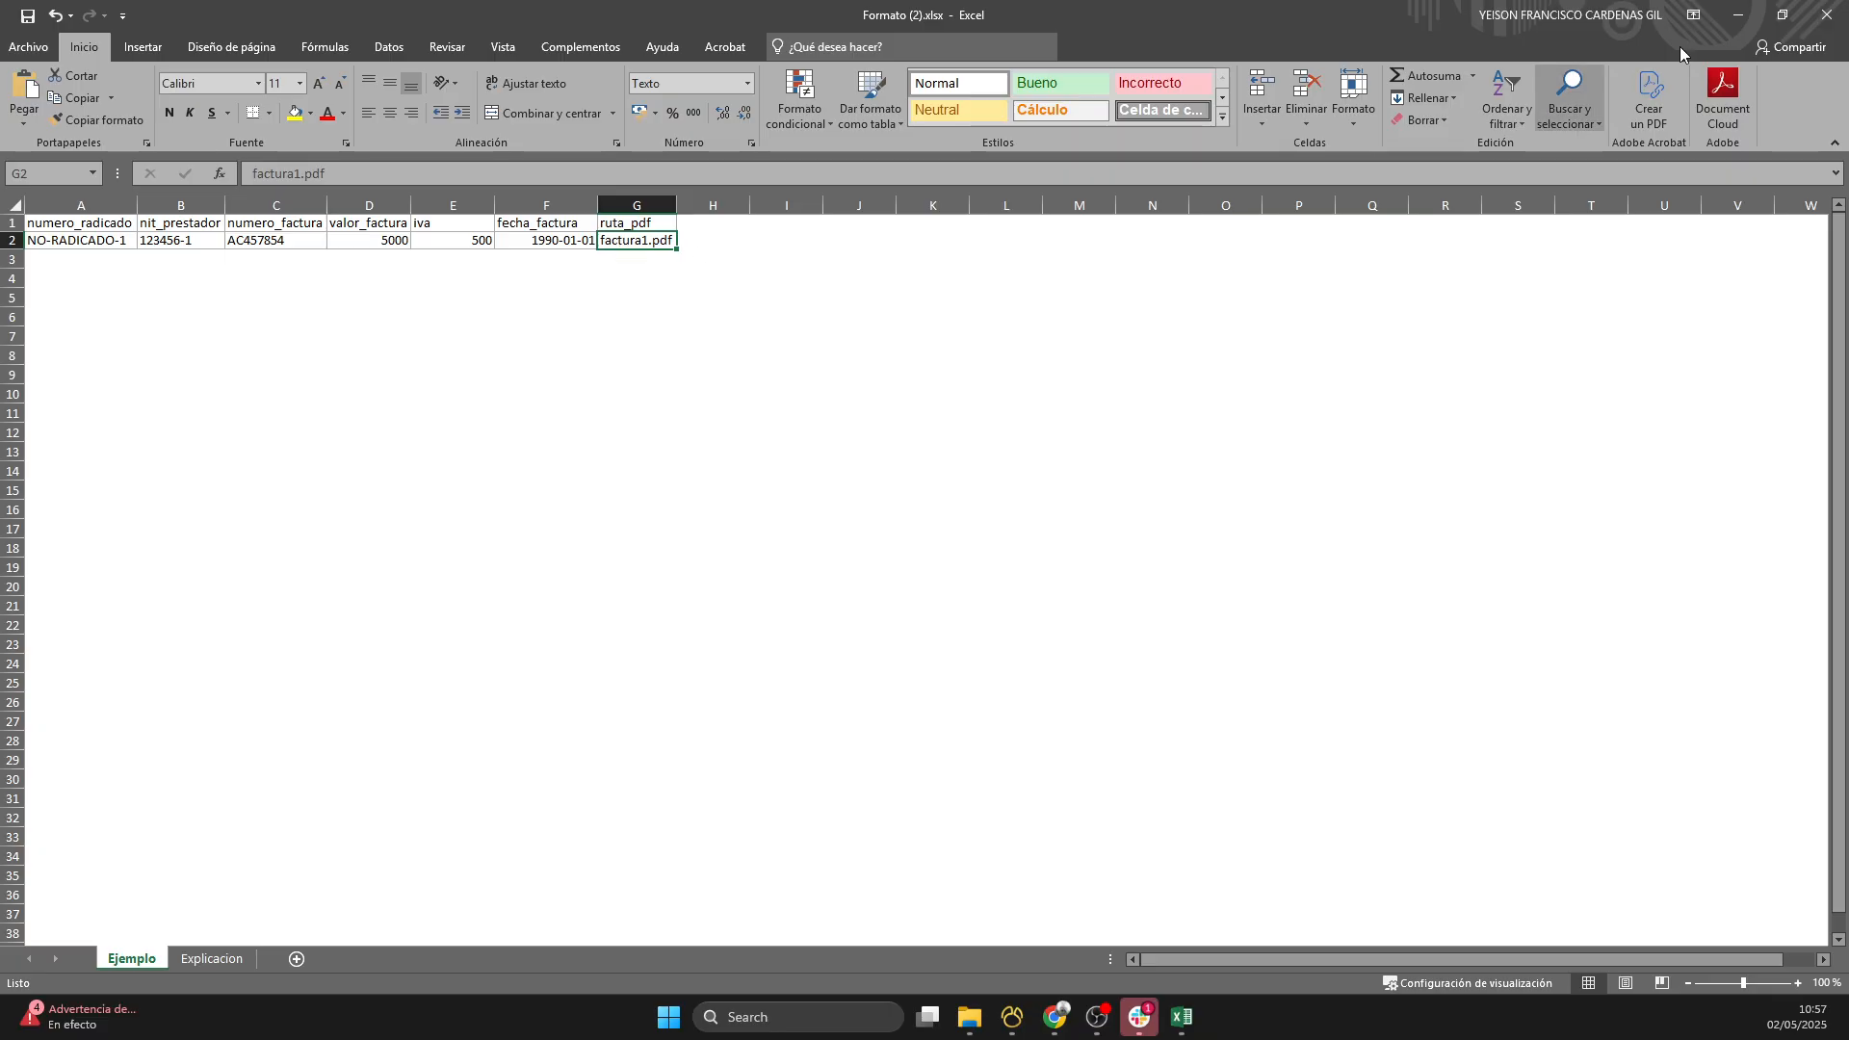
pyautogui.click(1827, 15)
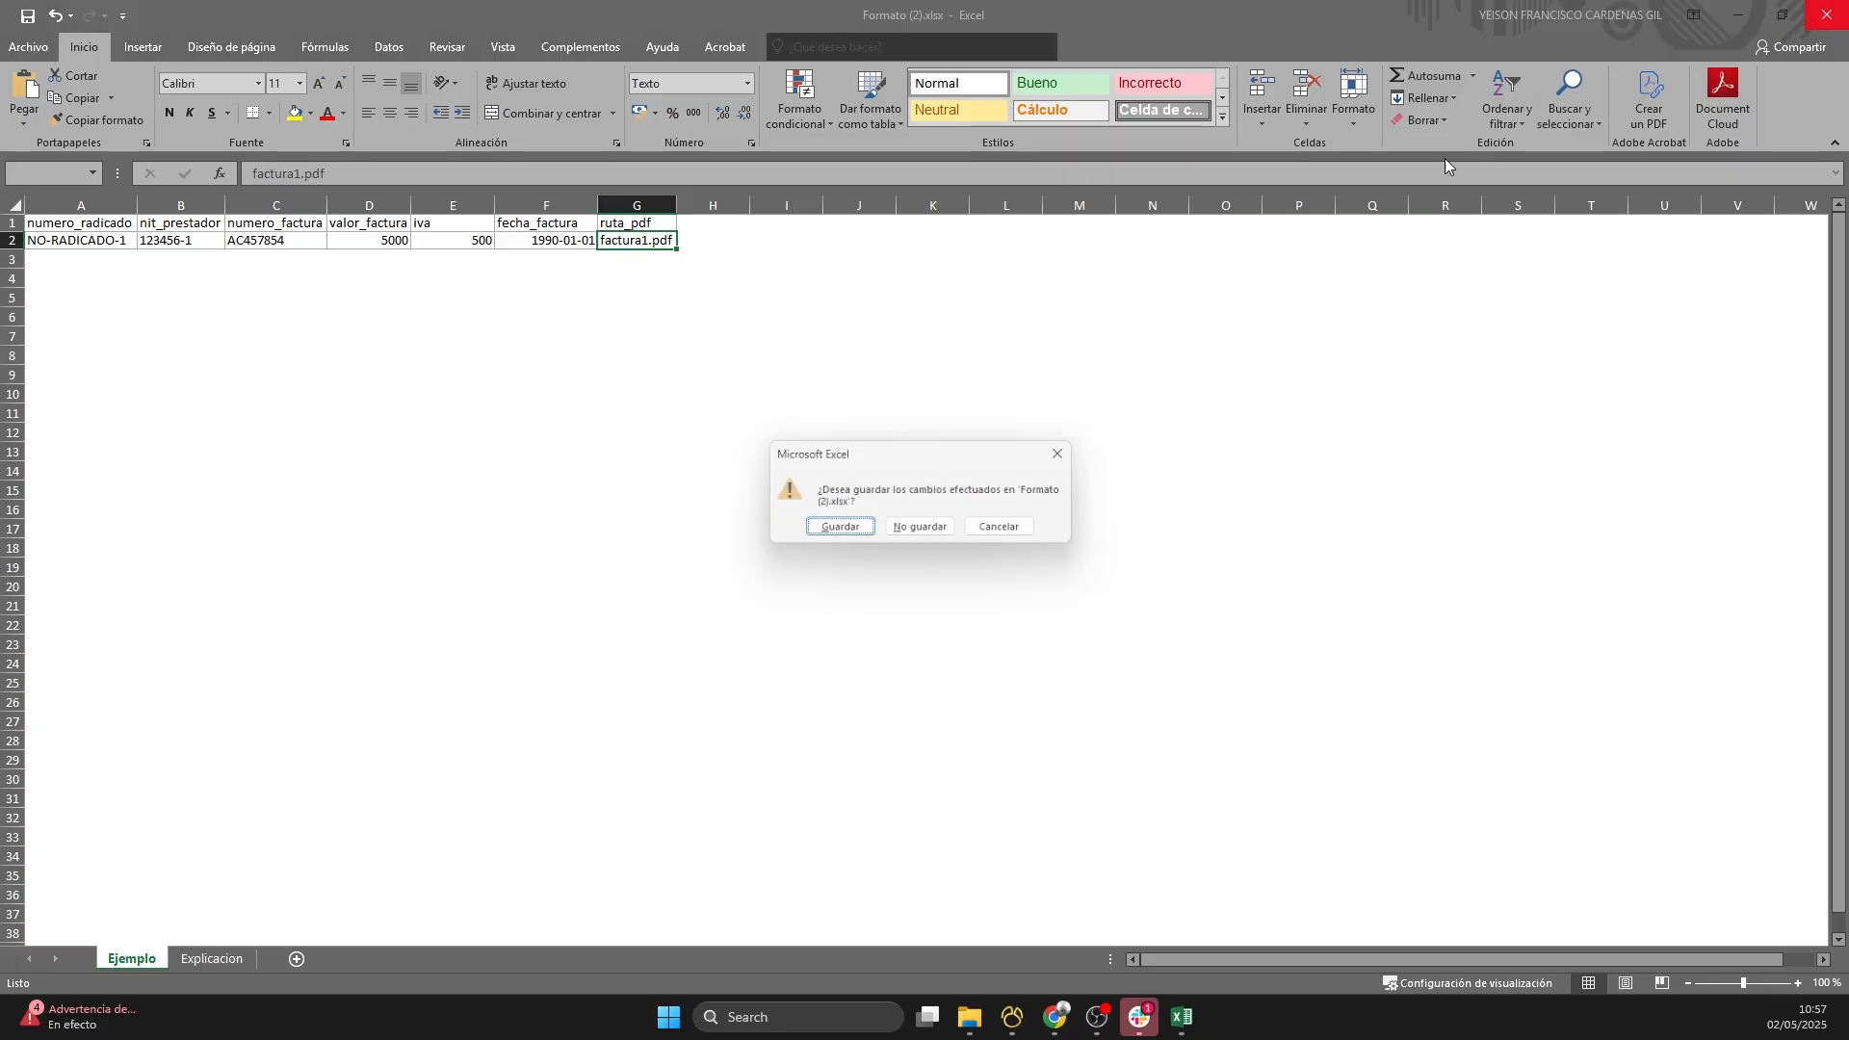
pyautogui.click(927, 533)
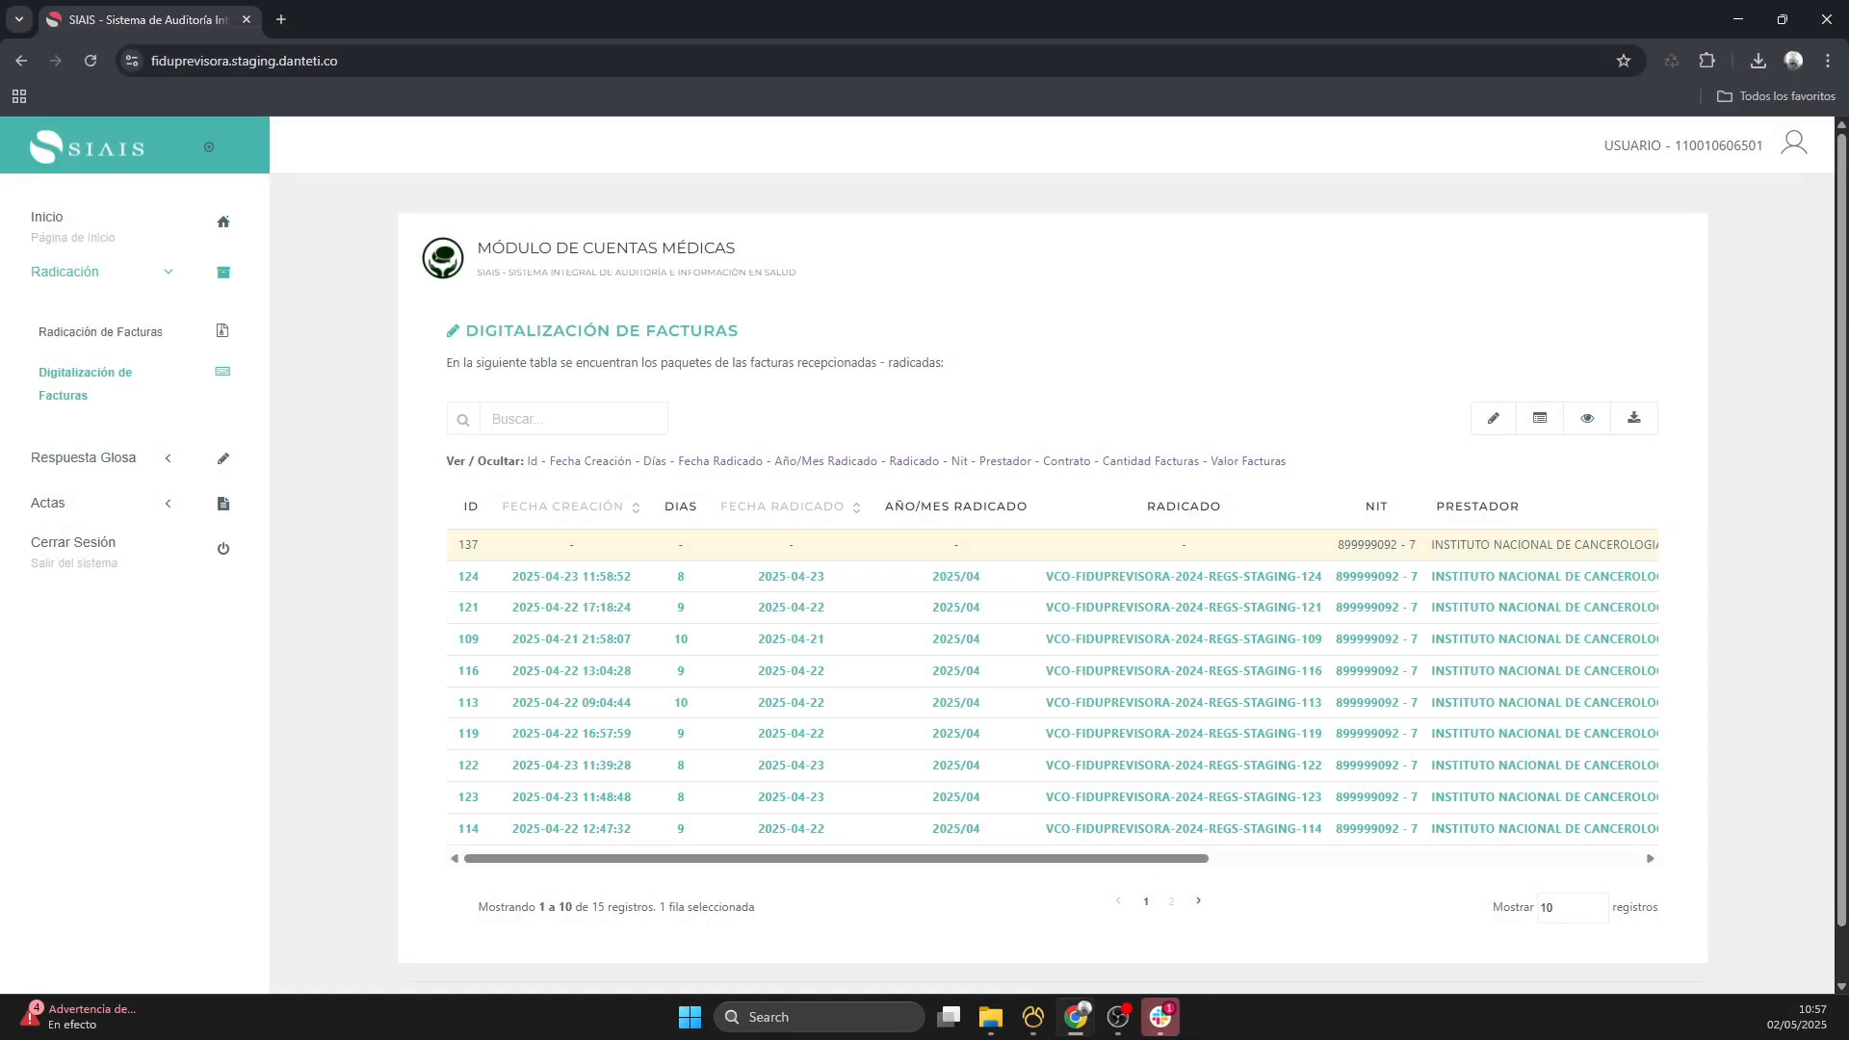
# - Switch to Visual Studio Code and replace the numero_radicado value in the CSV's second line with VCO-FIDUPREVISORA-2024-REGS-STAGING-137
pyautogui.hotkey('alt', 'Tab')
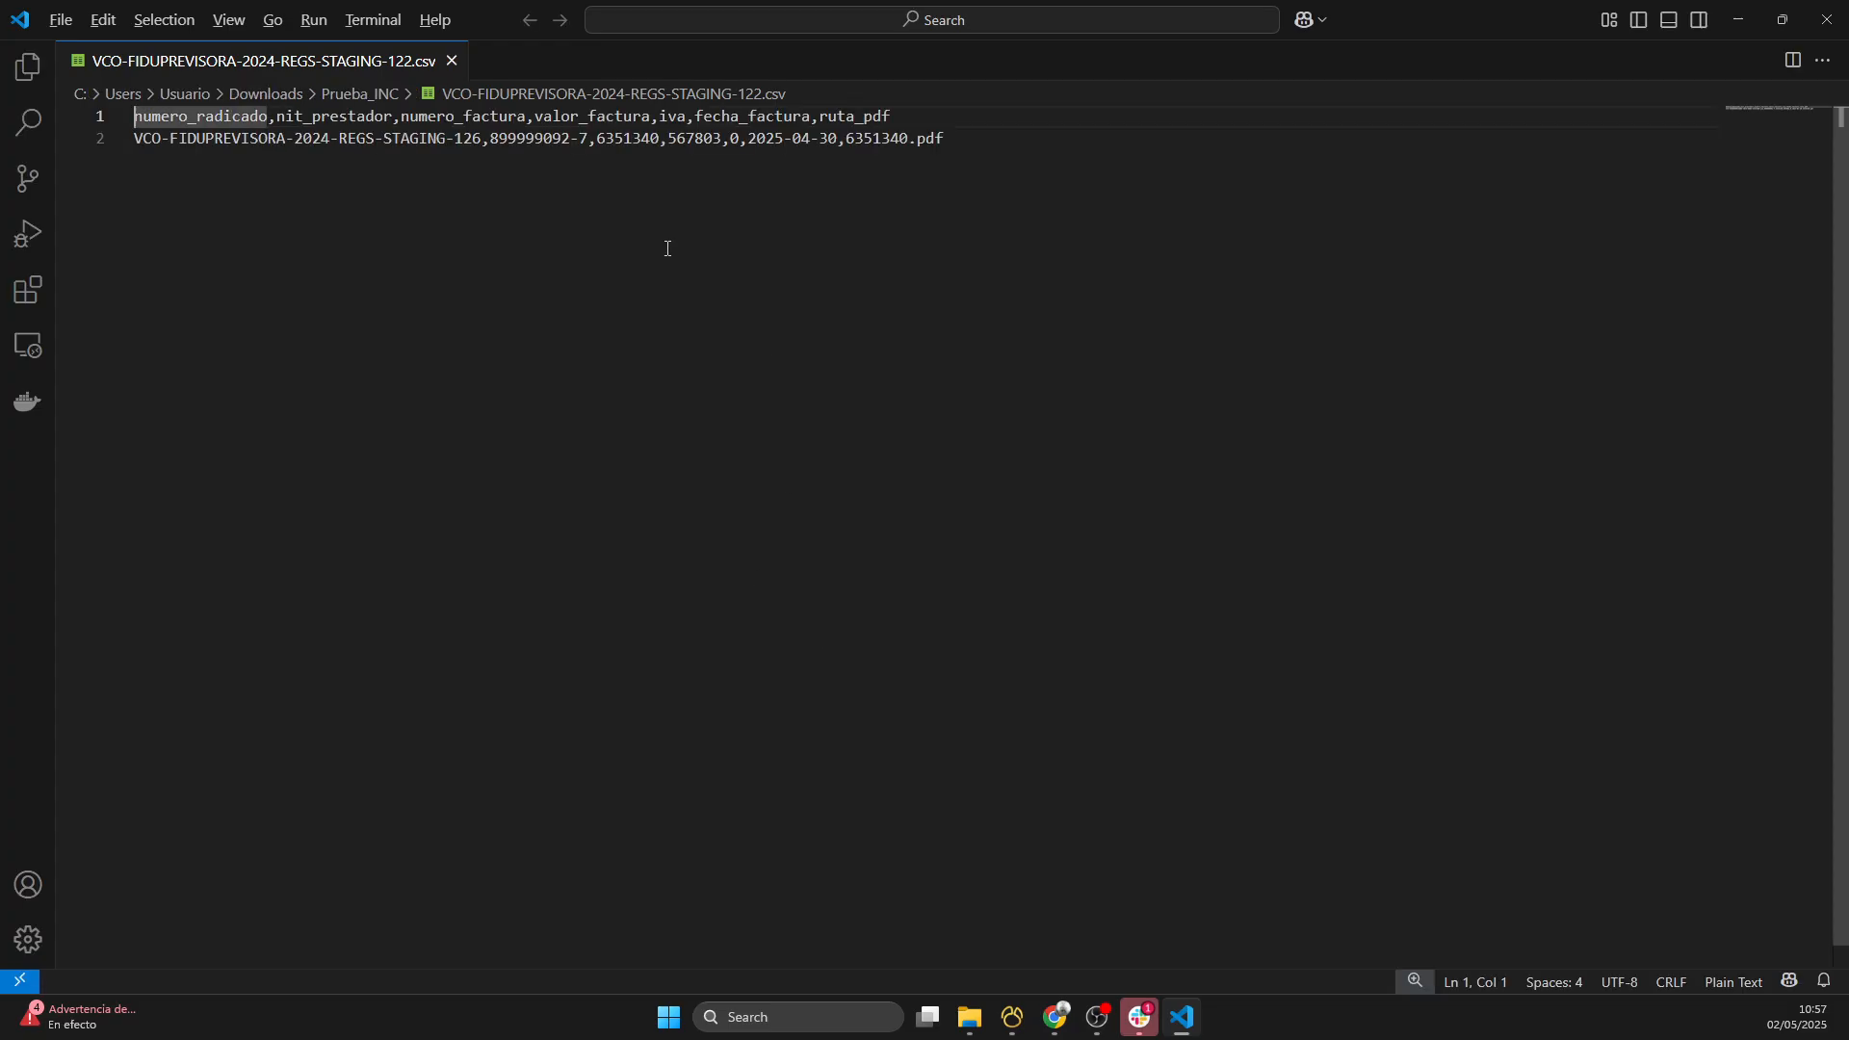
pyautogui.click(334, 206)
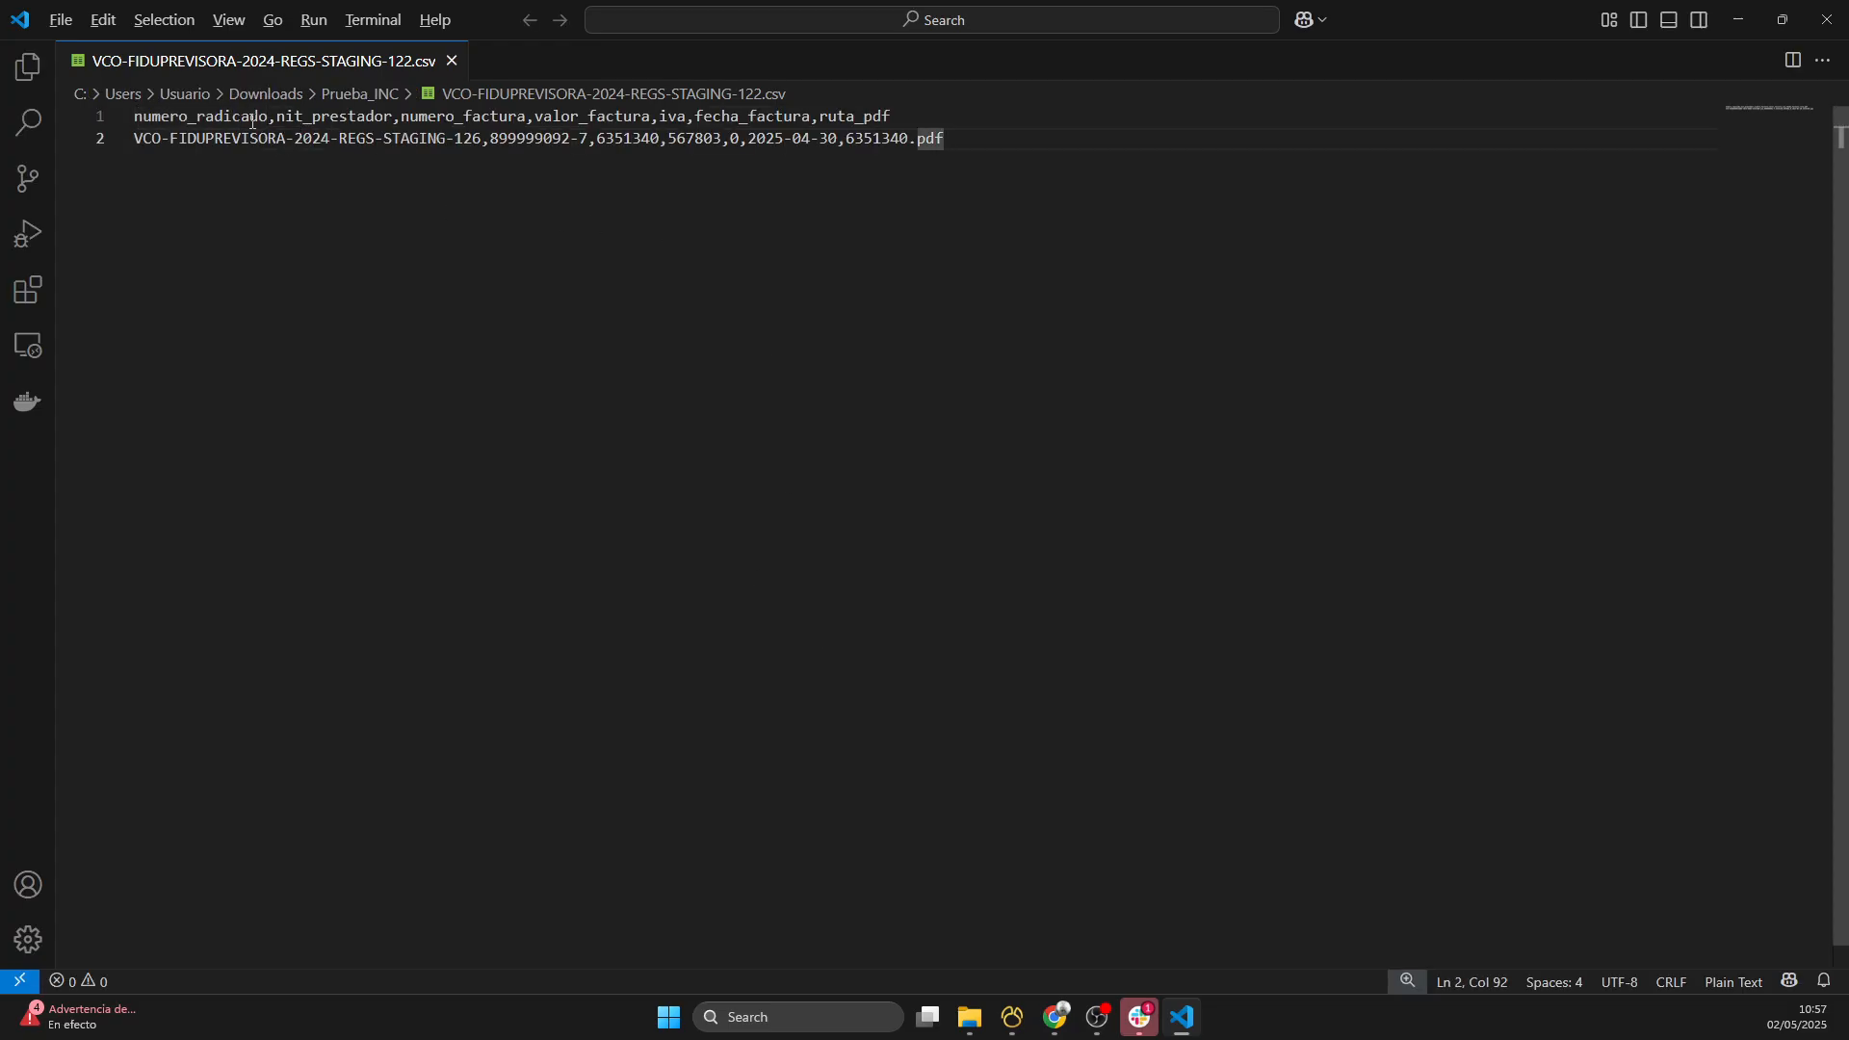
pyautogui.moveTo(894, 116); pyautogui.dragTo(14, 112)
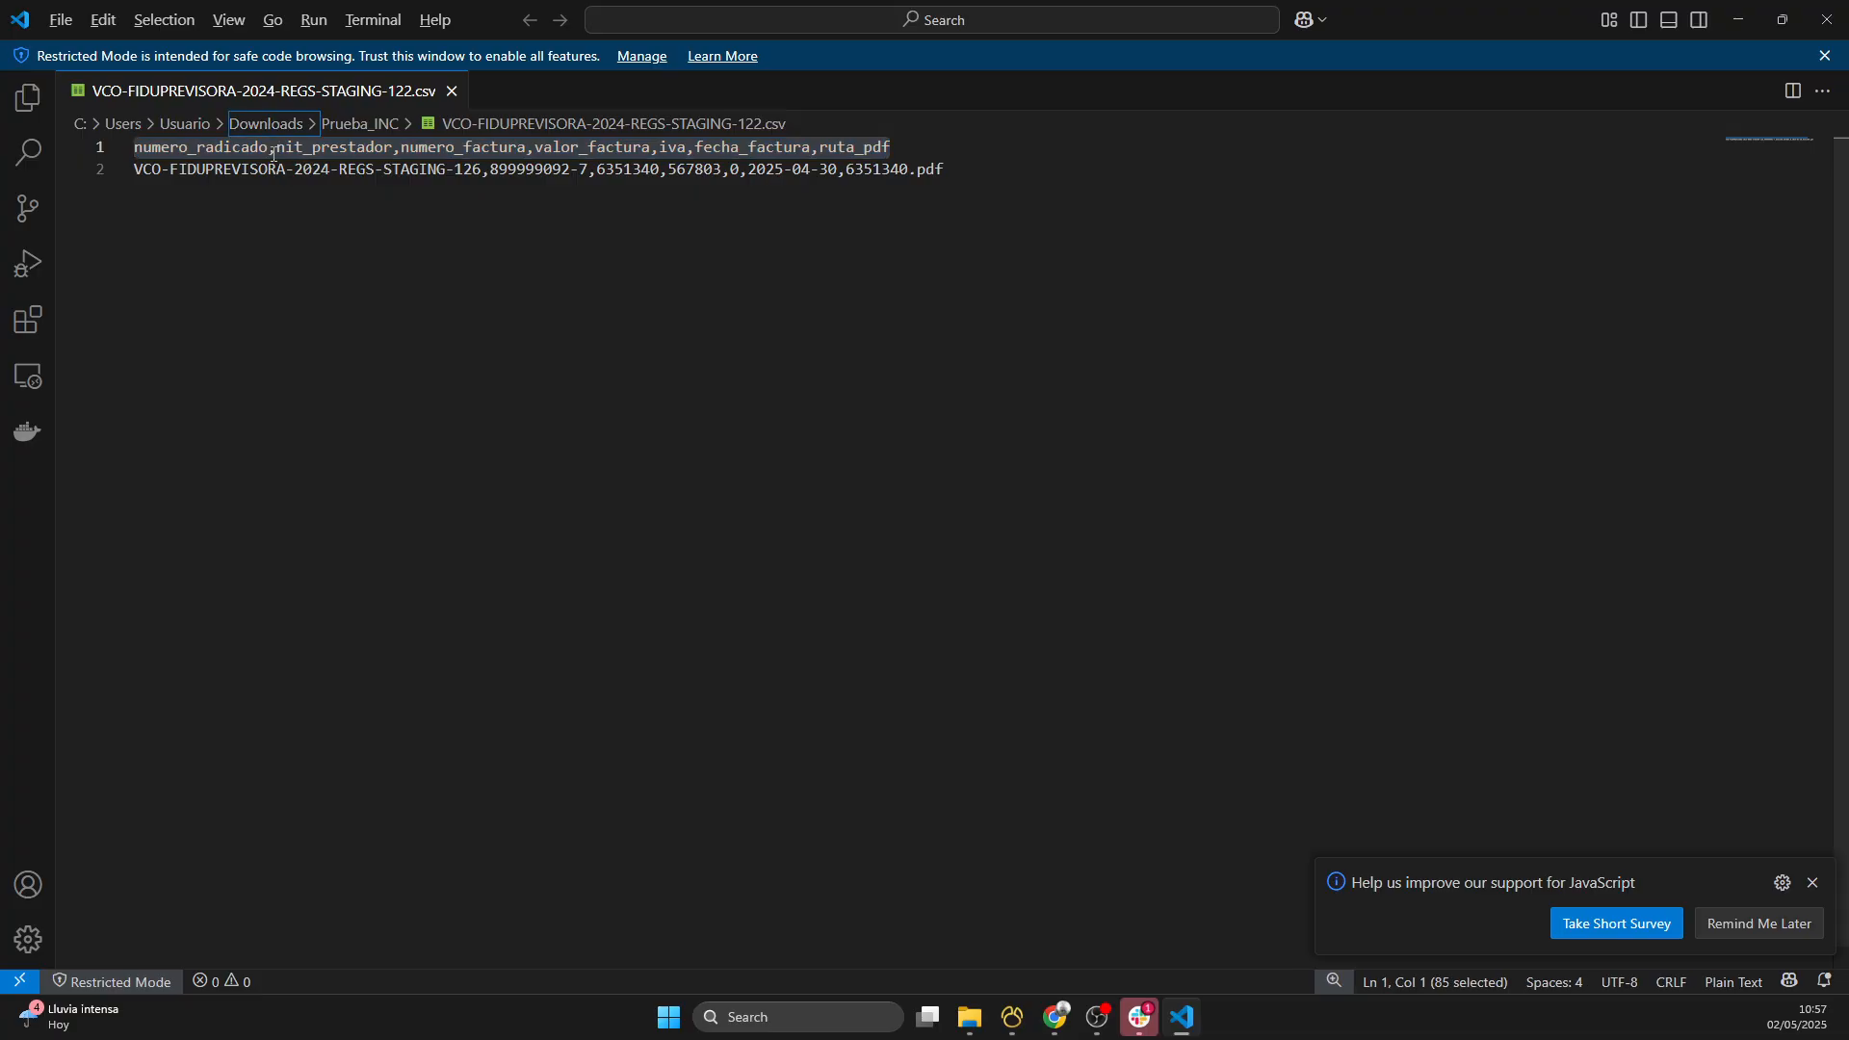
pyautogui.click(271, 152)
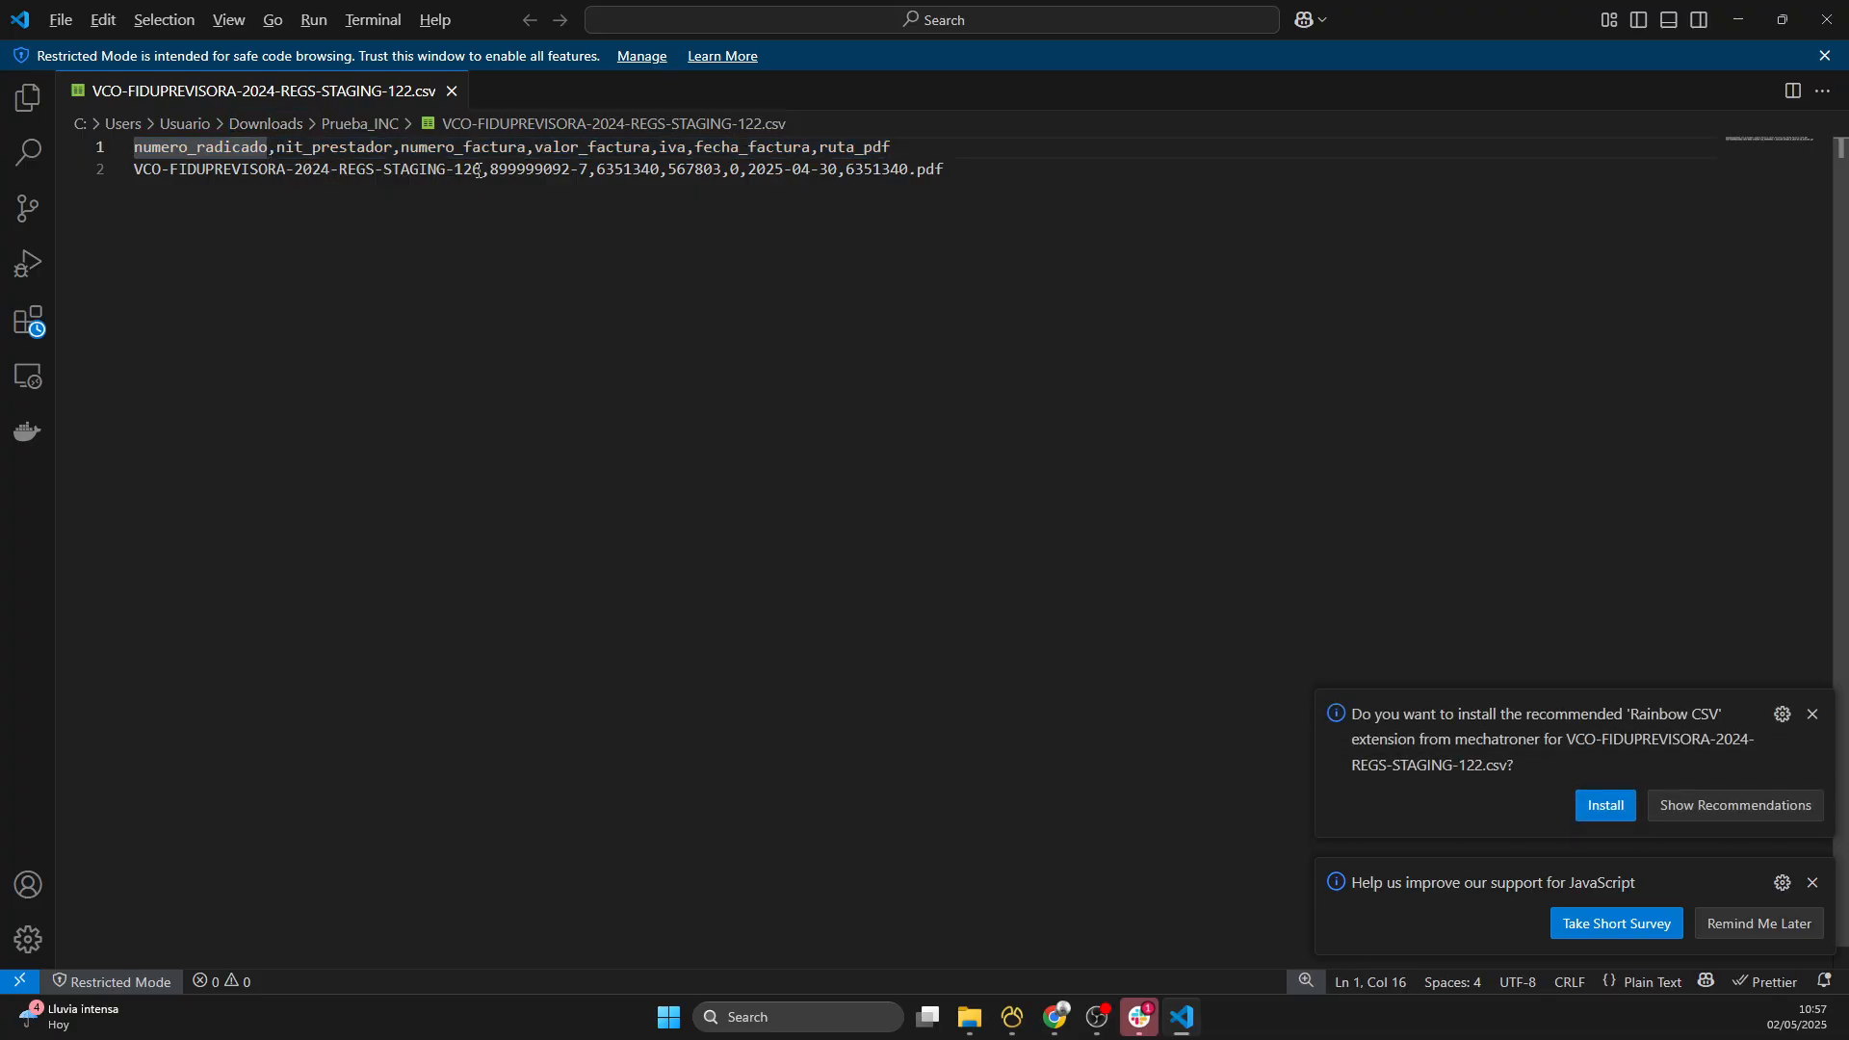
pyautogui.moveTo(481, 170); pyautogui.dragTo(134, 171)
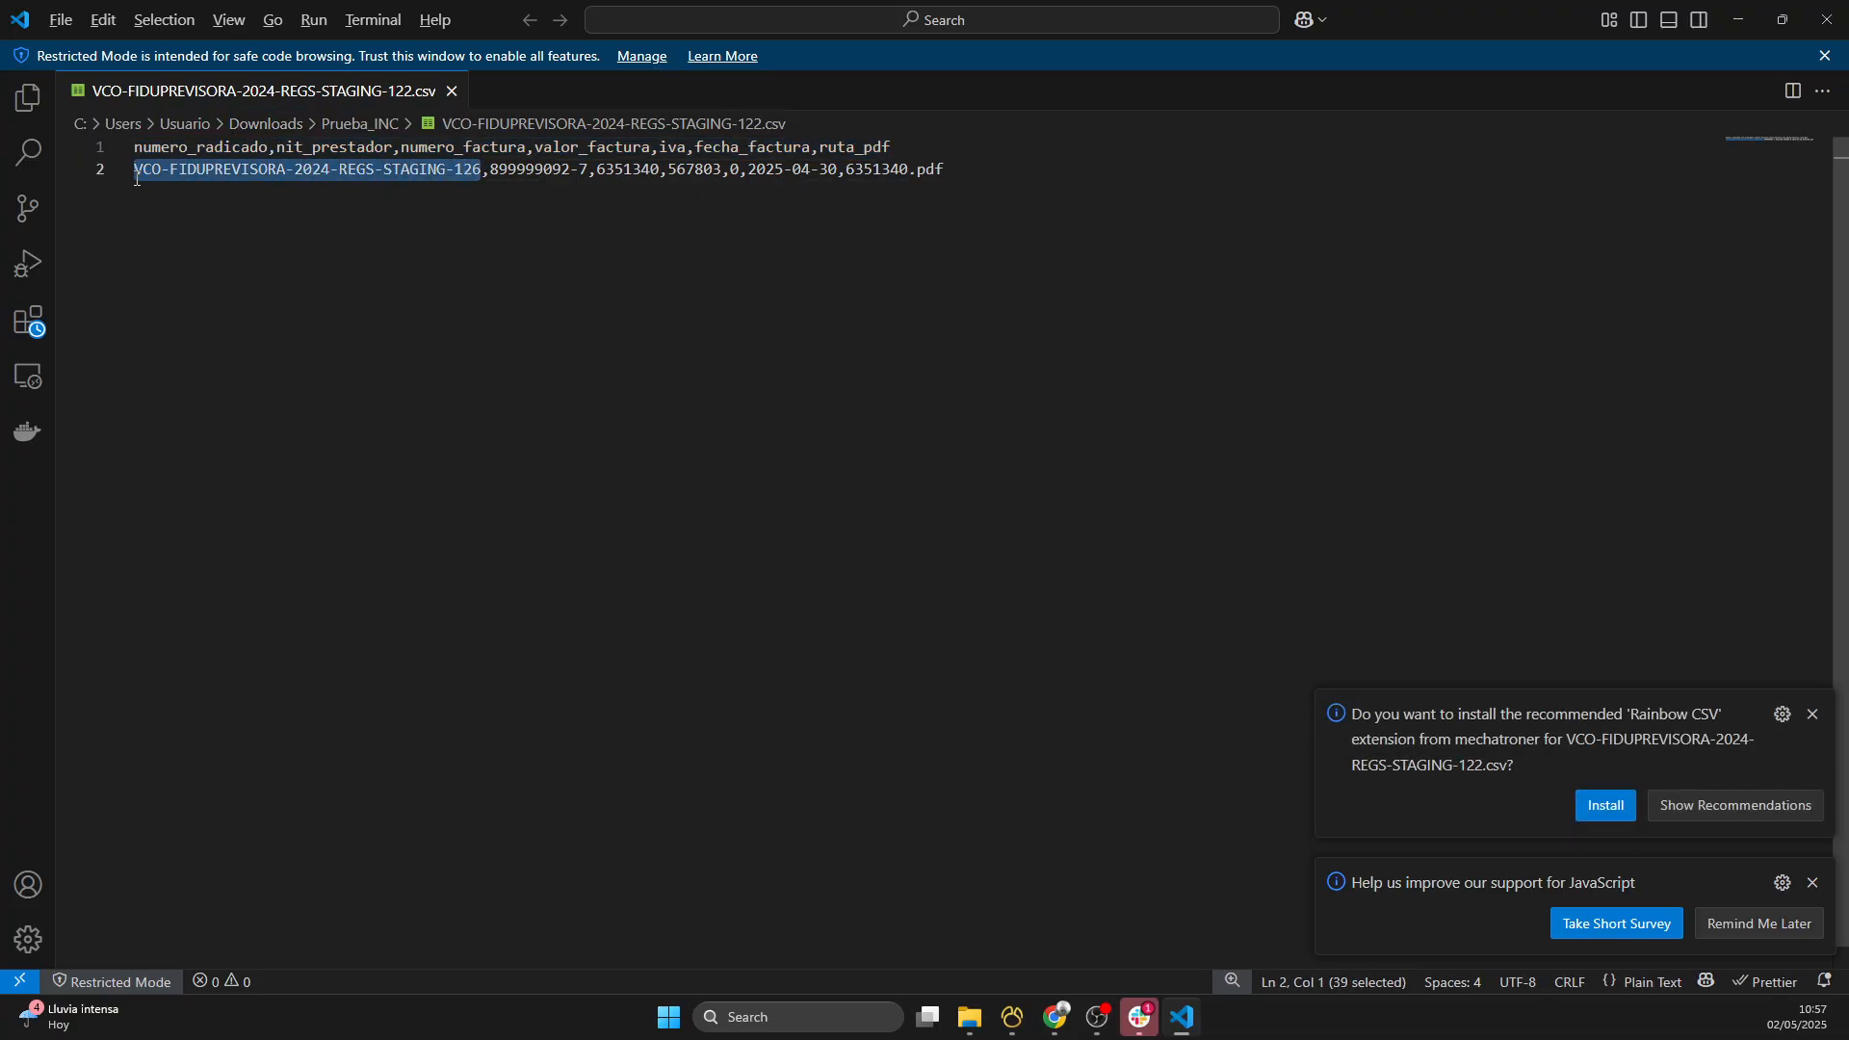
pyautogui.write('VCO-FIDUPREVISORA-2024-REGS-STAGING-137')
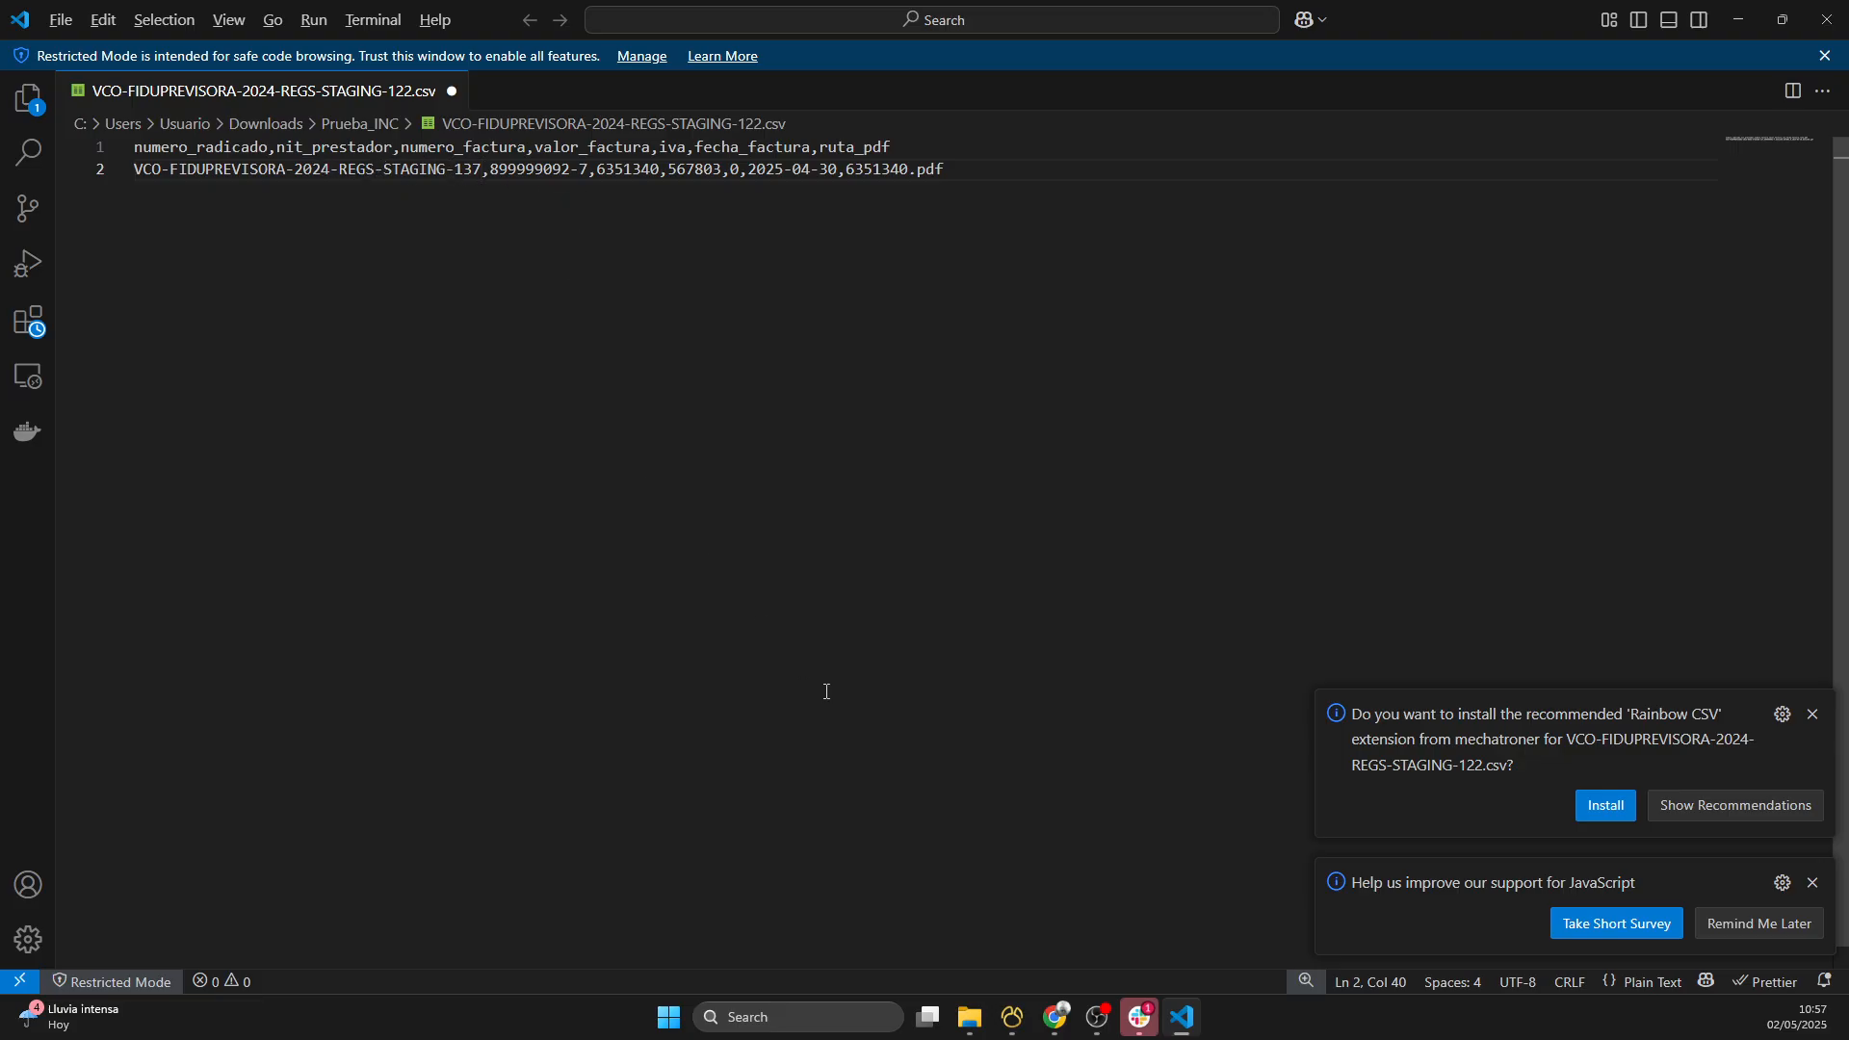
# - Switch to SIAIS in the browser and copy the provider's NIT from the row of filing 137
pyautogui.click(1056, 1017)
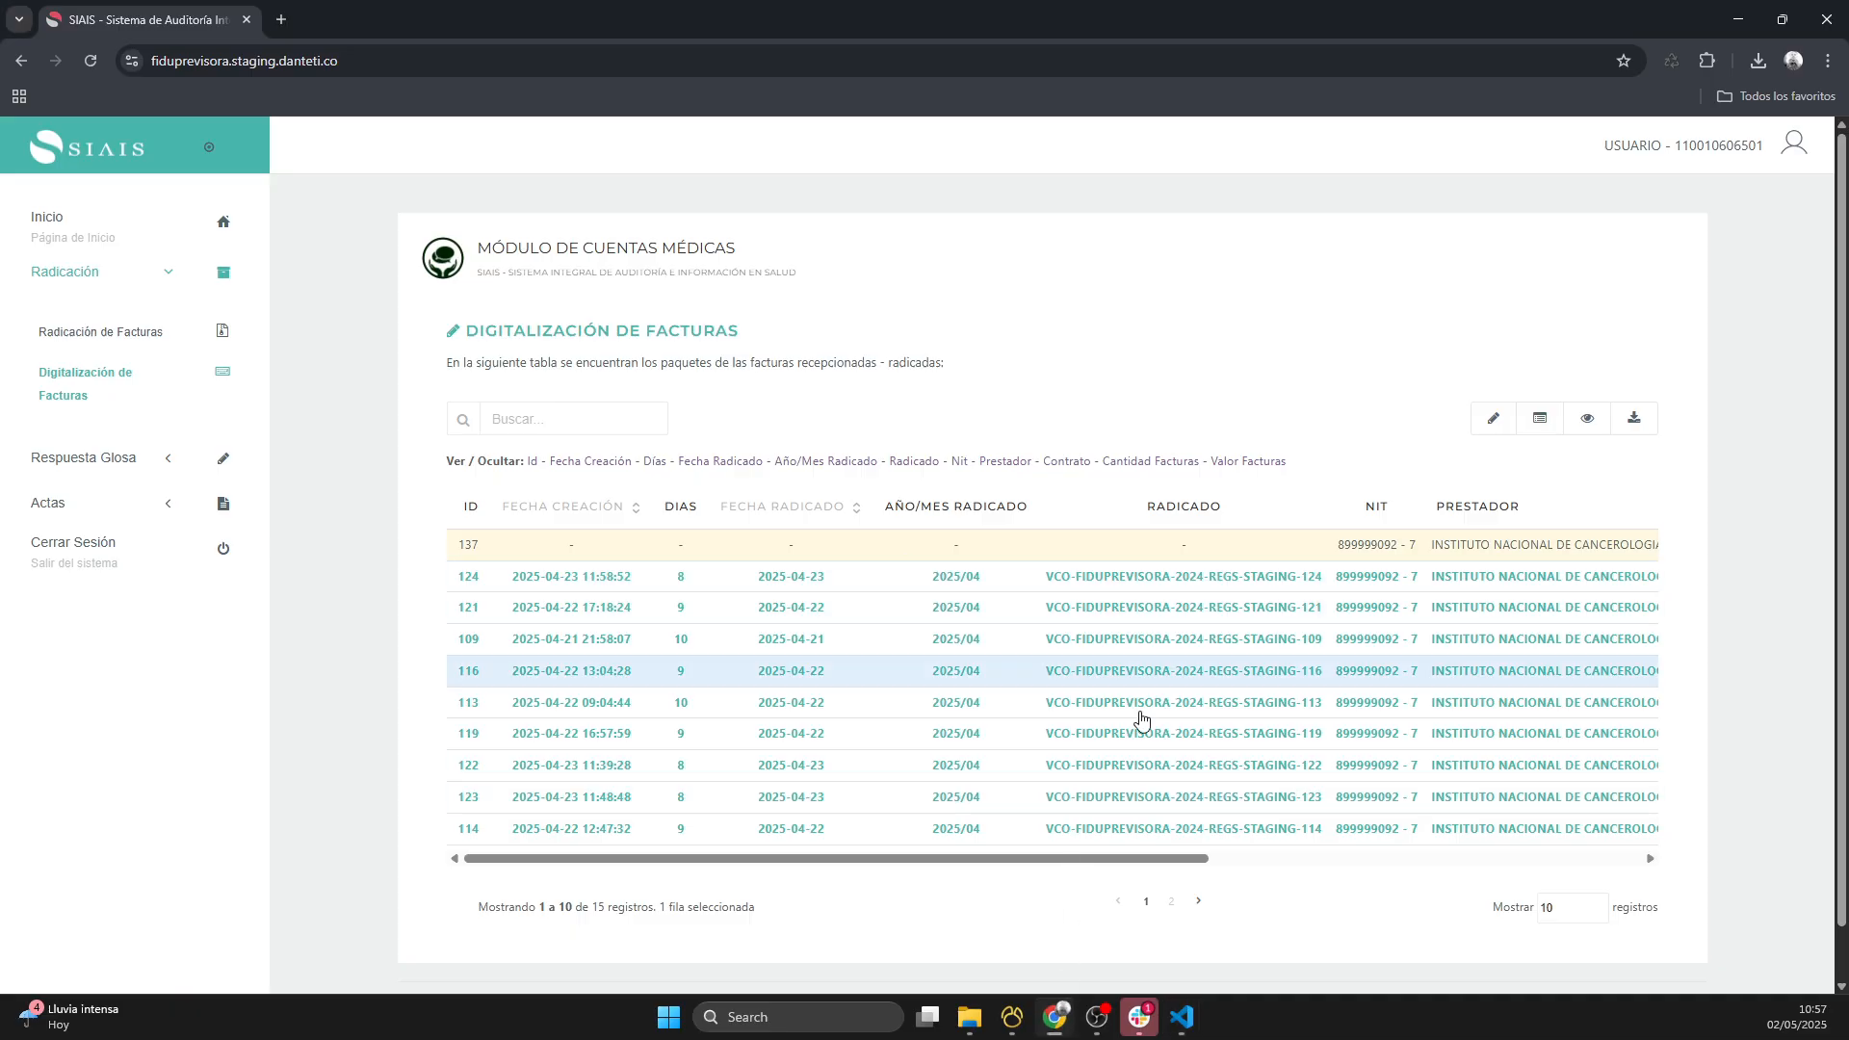
pyautogui.moveTo(1065, 858); pyautogui.dragTo(1195, 859)
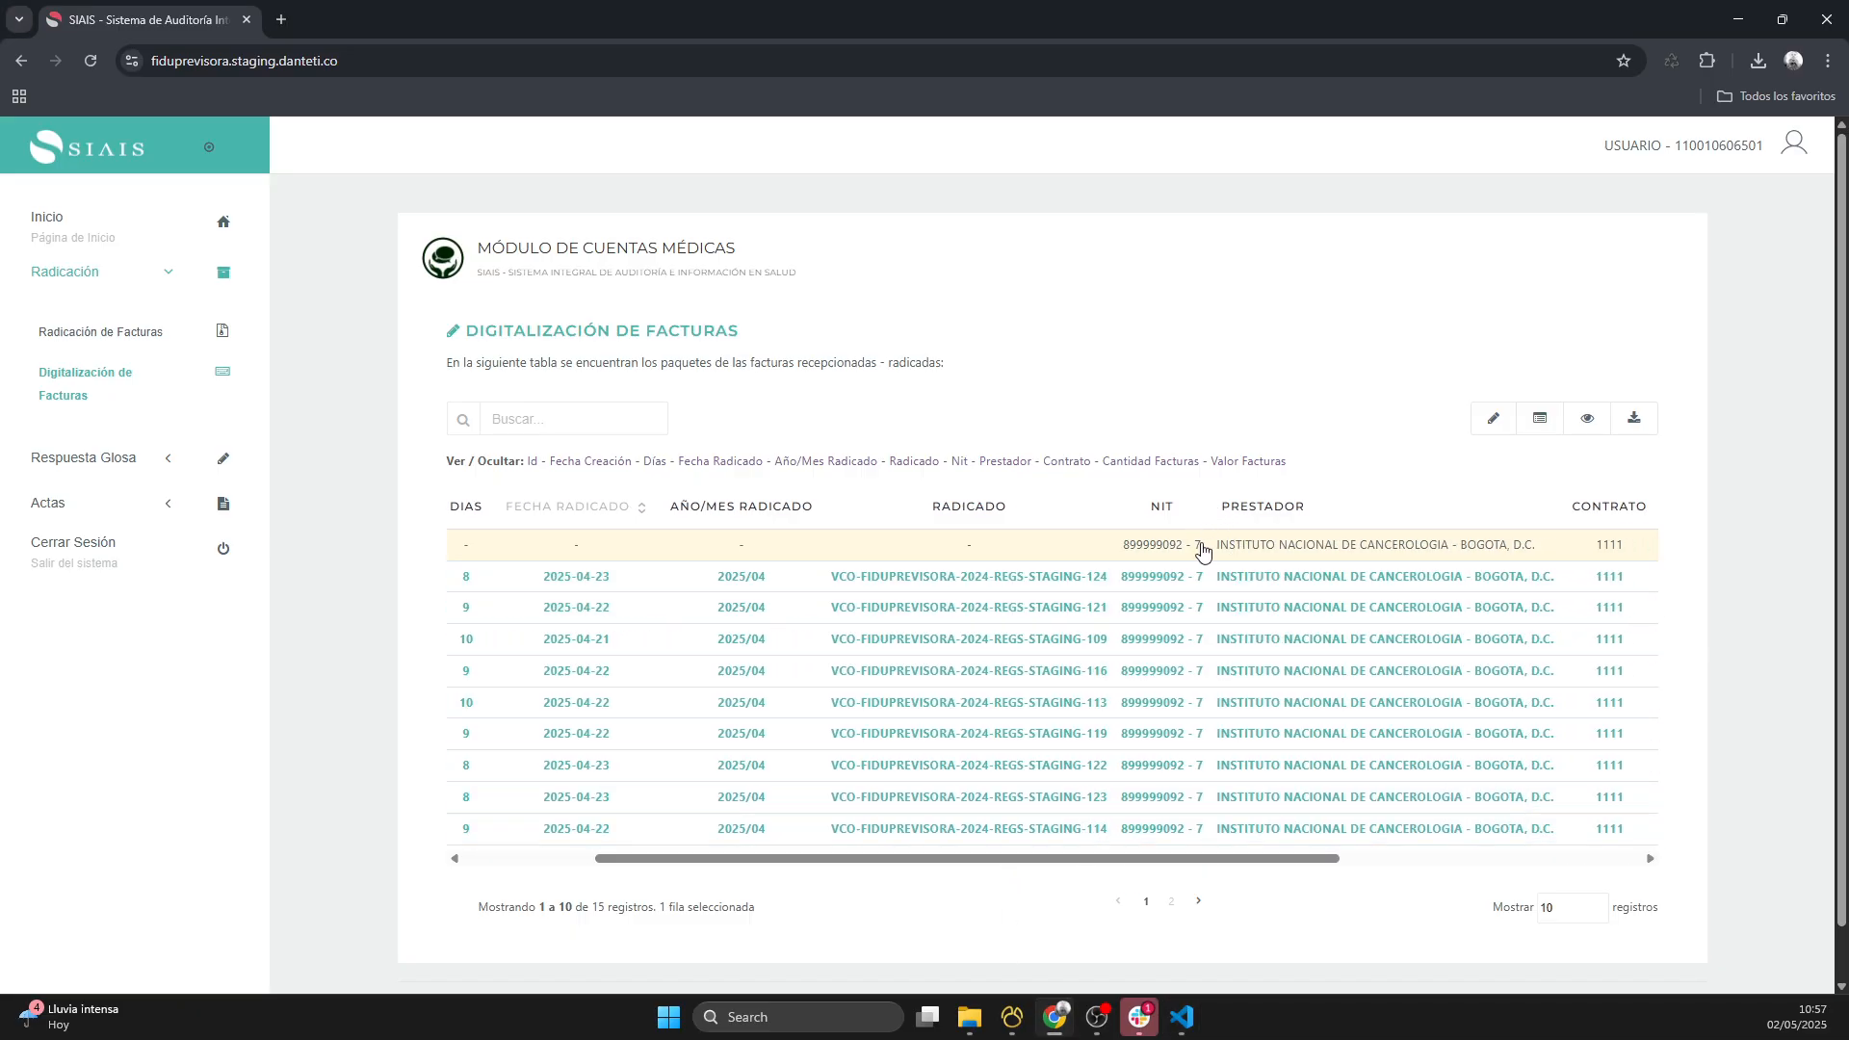
pyautogui.click(1203, 550)
pyautogui.moveTo(1203, 550); pyautogui.dragTo(1128, 550)
pyautogui.hotkey('ctrl', 'c')
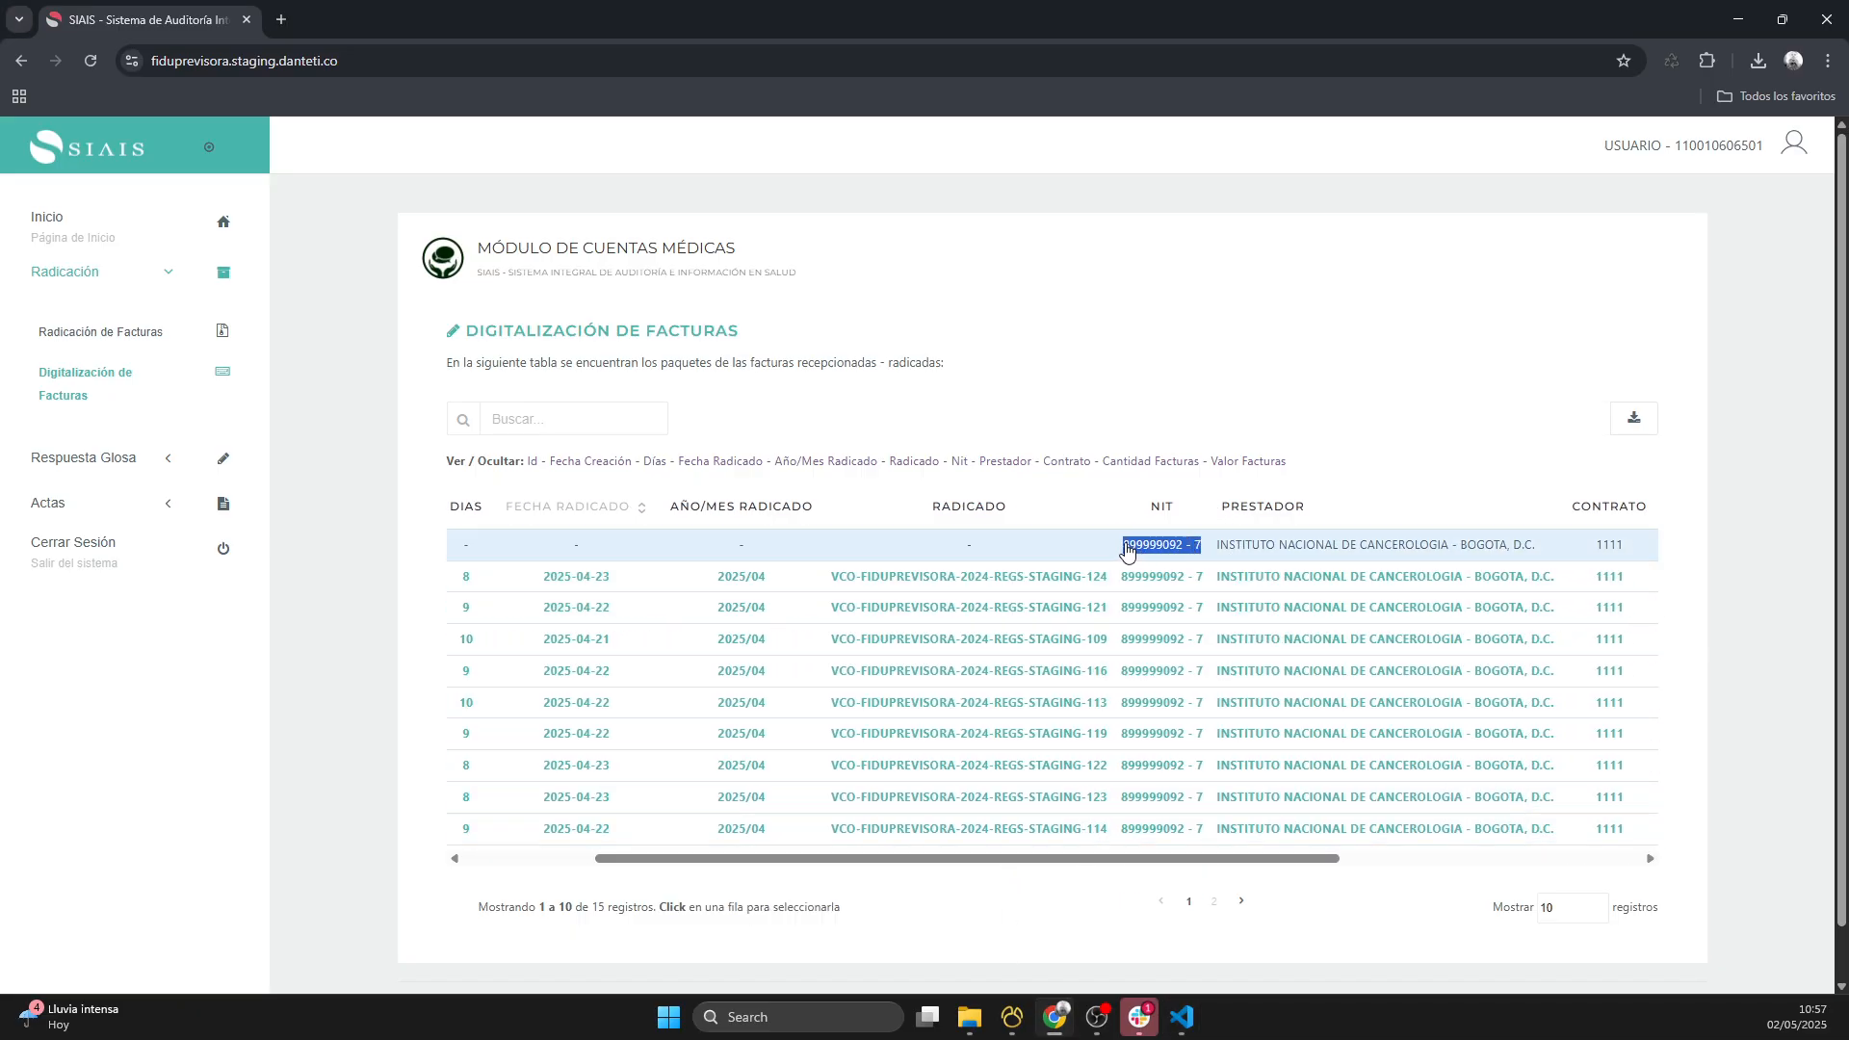
# - Return to the CSV in Visual Studio Code and replace the nit_prestador value with the copied NIT, removing the spaces around its hyphen
pyautogui.click(1183, 1017)
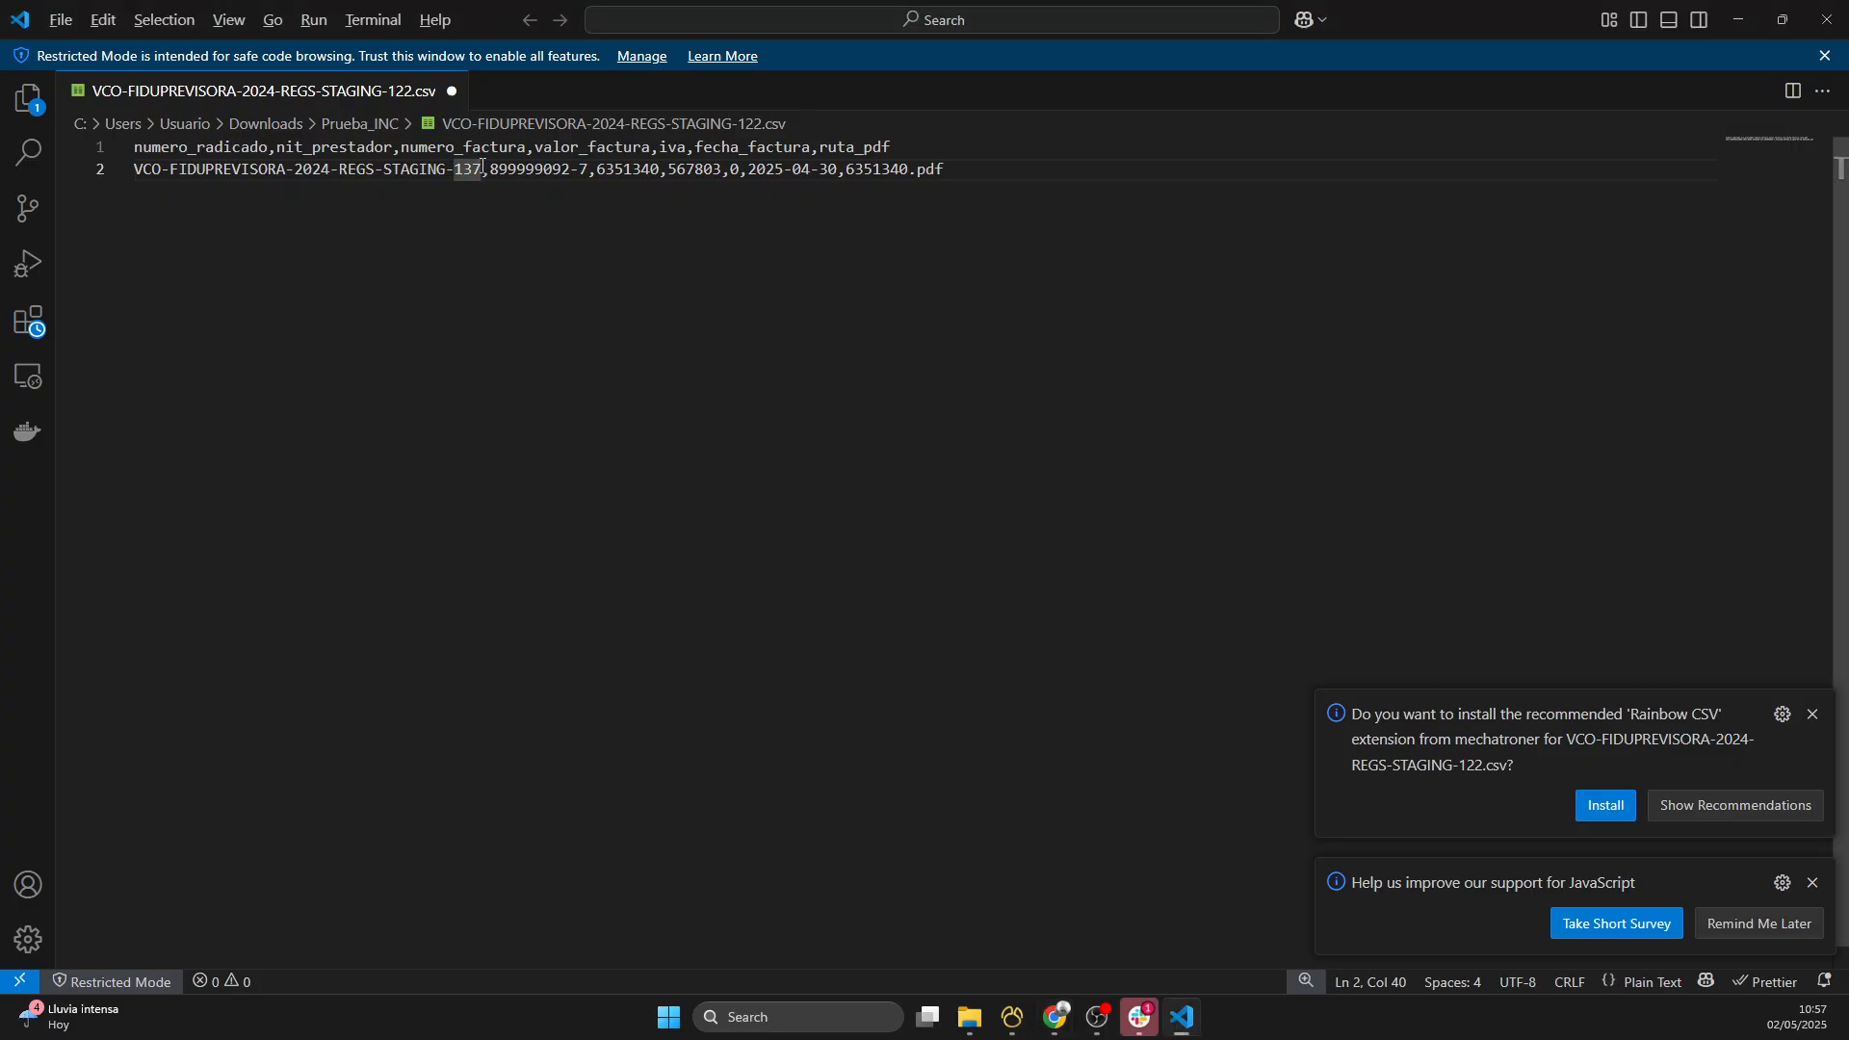
pyautogui.moveTo(482, 168); pyautogui.dragTo(421, 168)
pyautogui.doubleClick(494, 170)
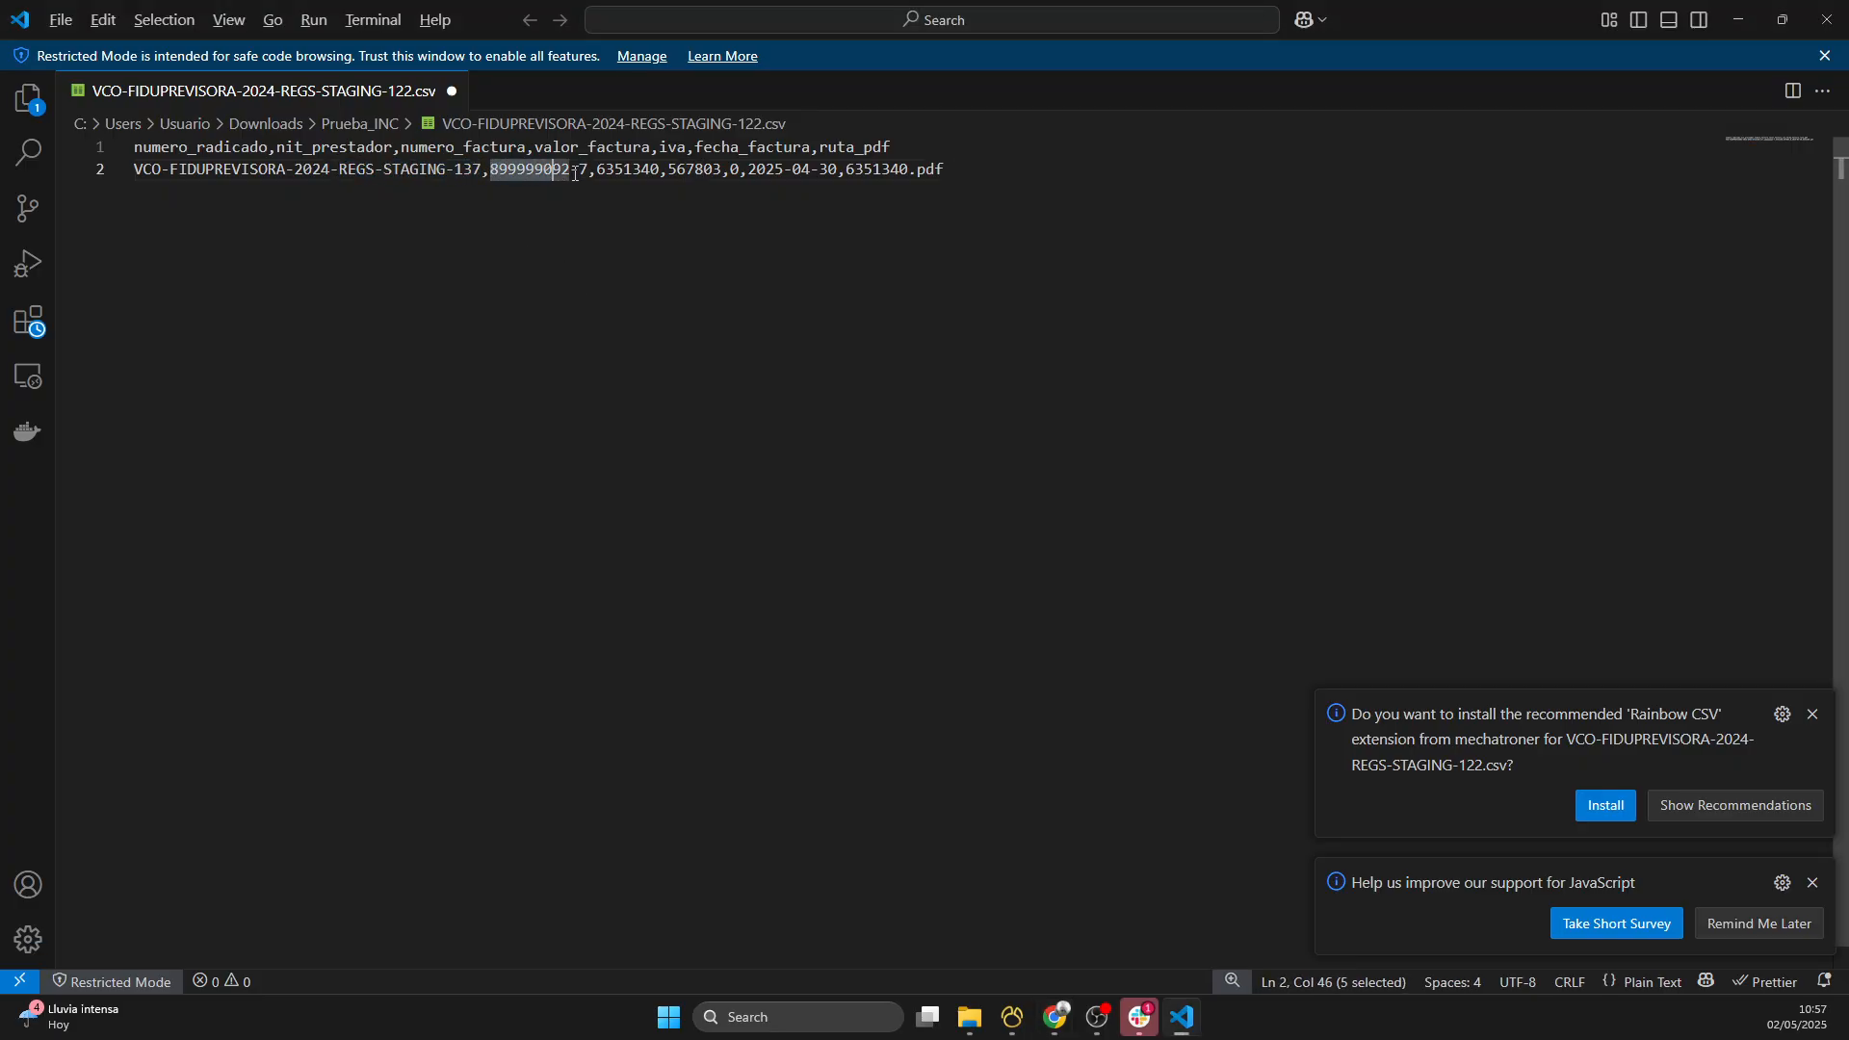
pyautogui.keyDown('shift'); pyautogui.click(590, 170); pyautogui.keyUp('shift')
pyautogui.hotkey('ctrl', 'v')
pyautogui.click(596, 170)
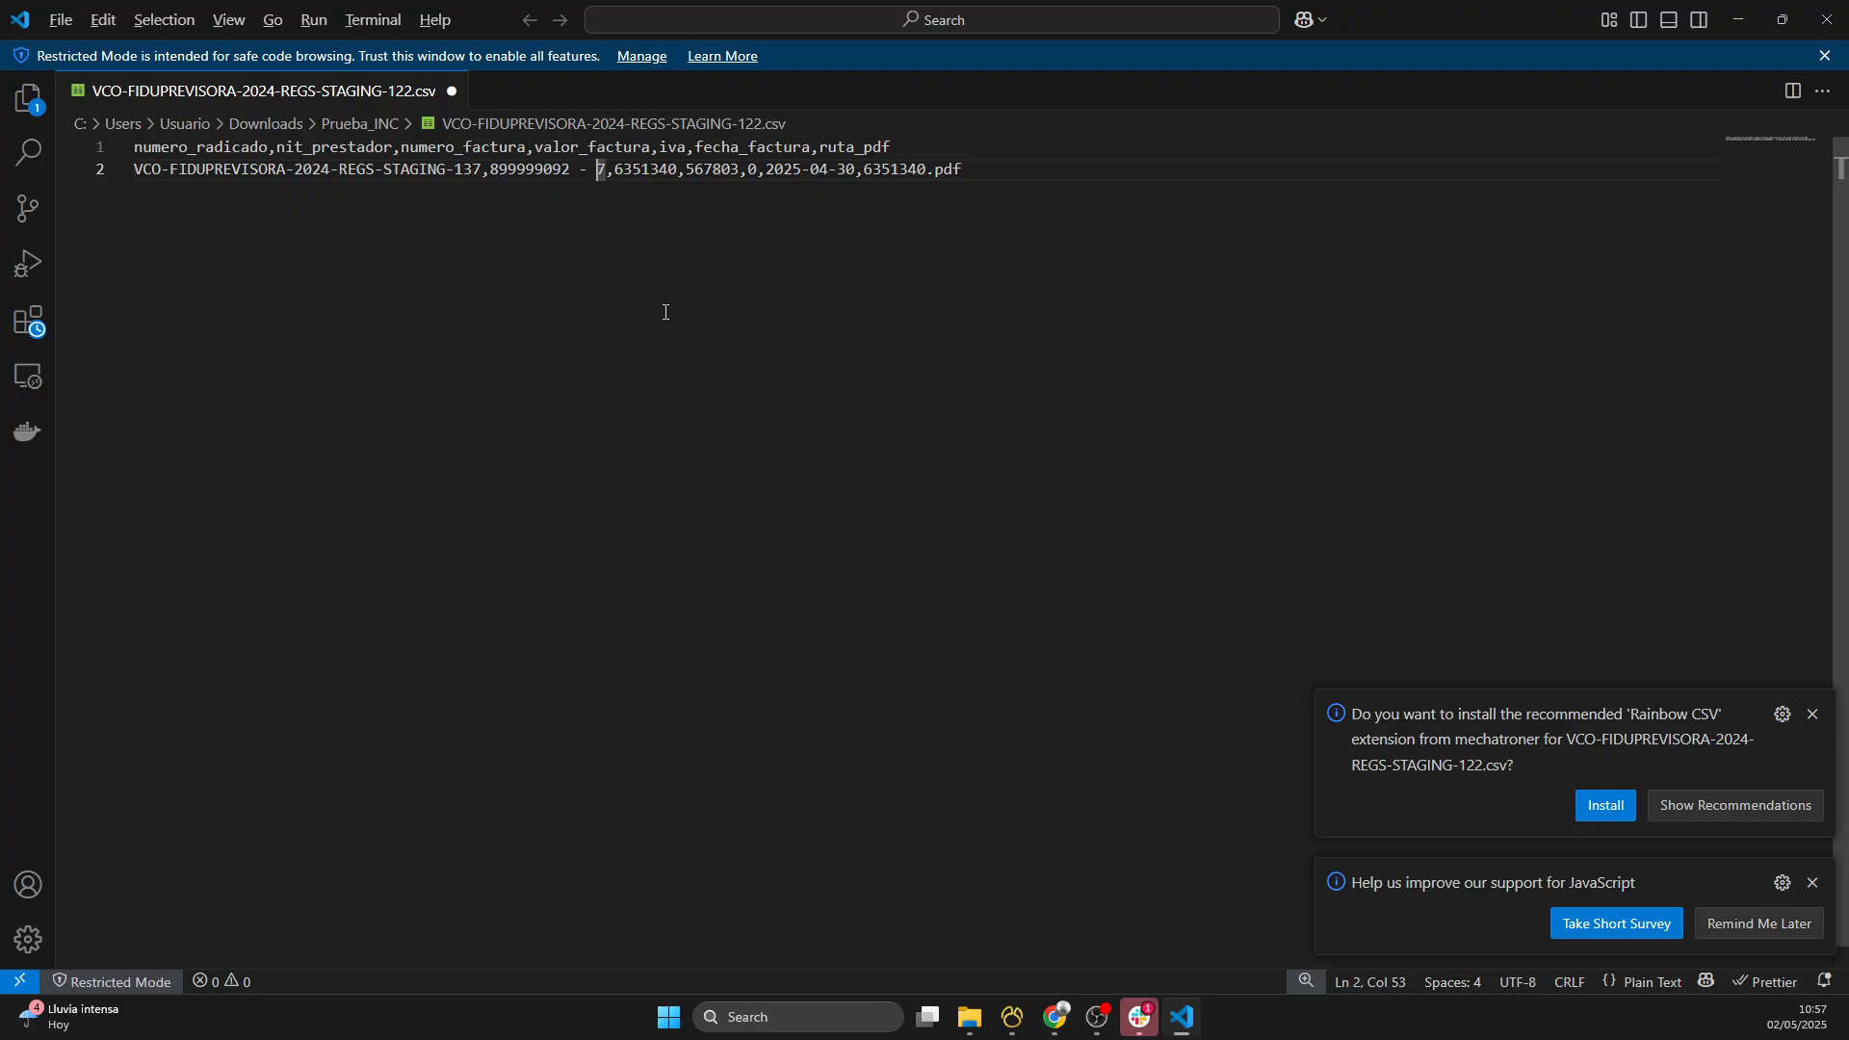
pyautogui.press('BackSpace')
pyautogui.press('BackSpace')
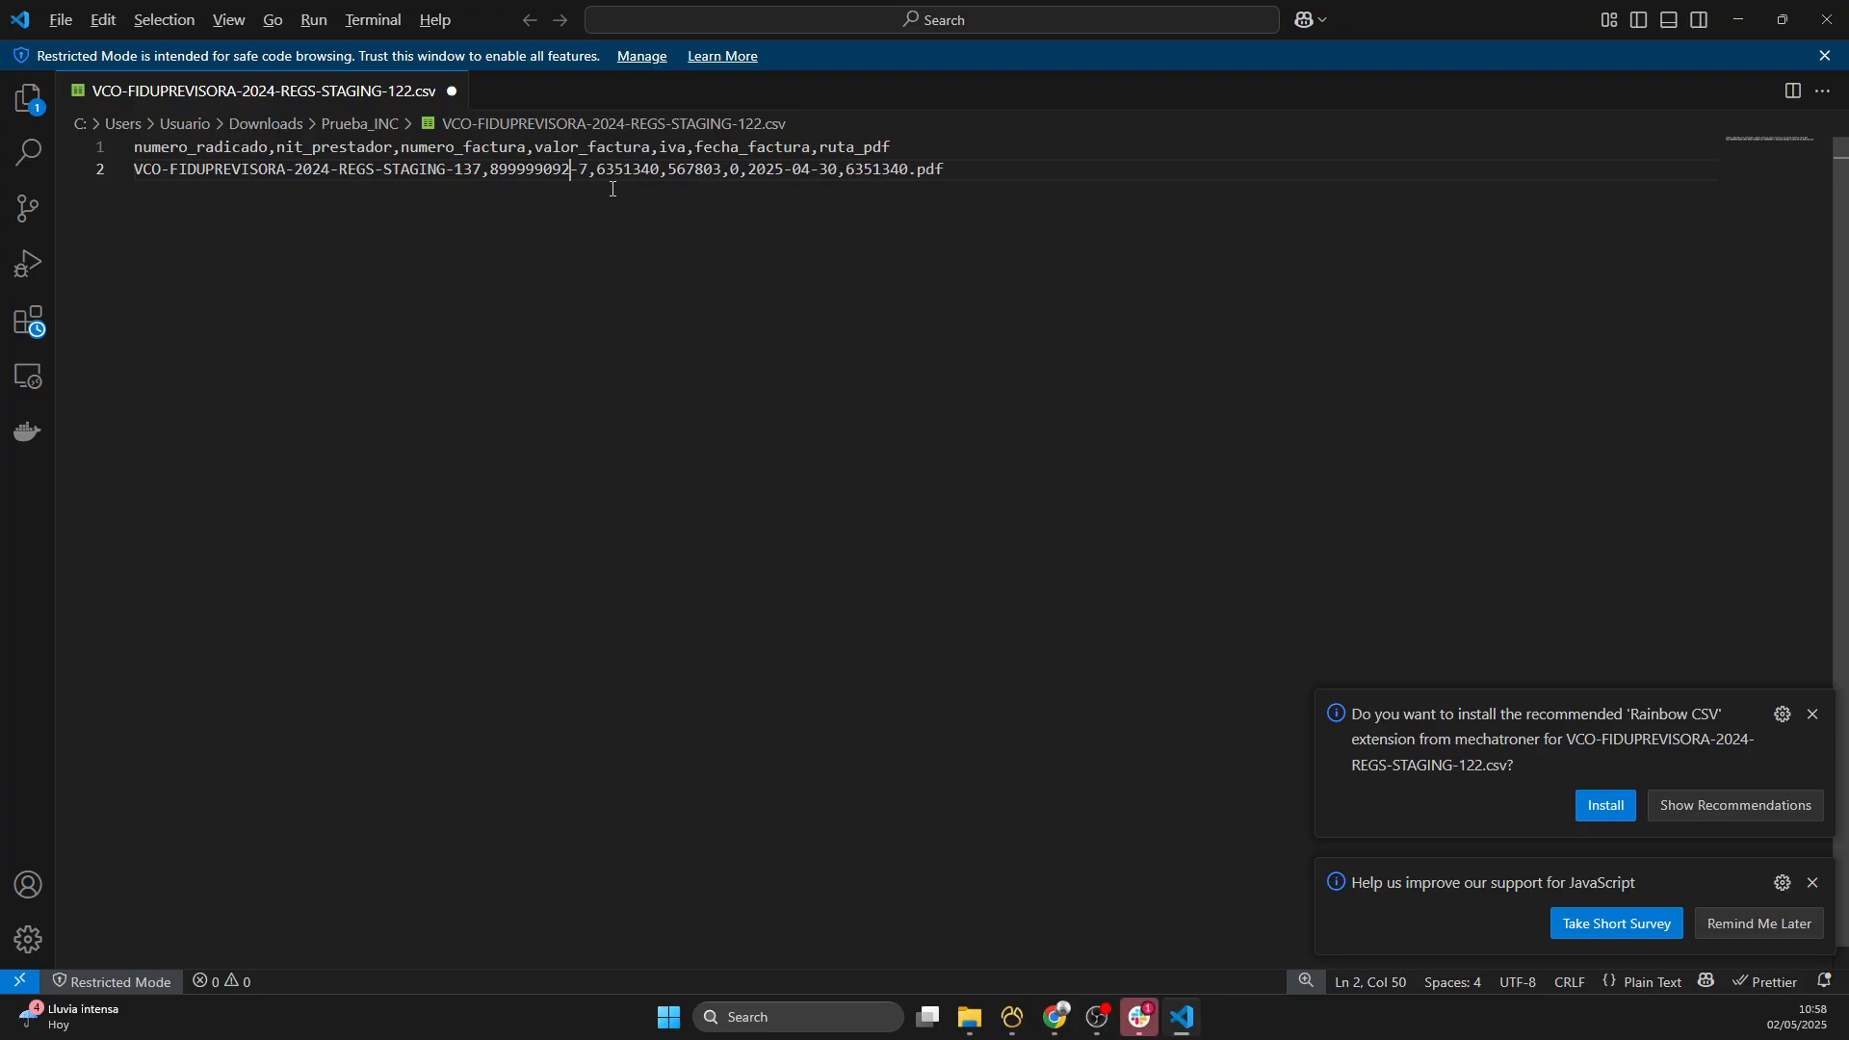
# - Check the invoice number, value and IVA in the CSV's second line, and set fecha_factura to 2025-05-02
pyautogui.doubleClick(632, 169)
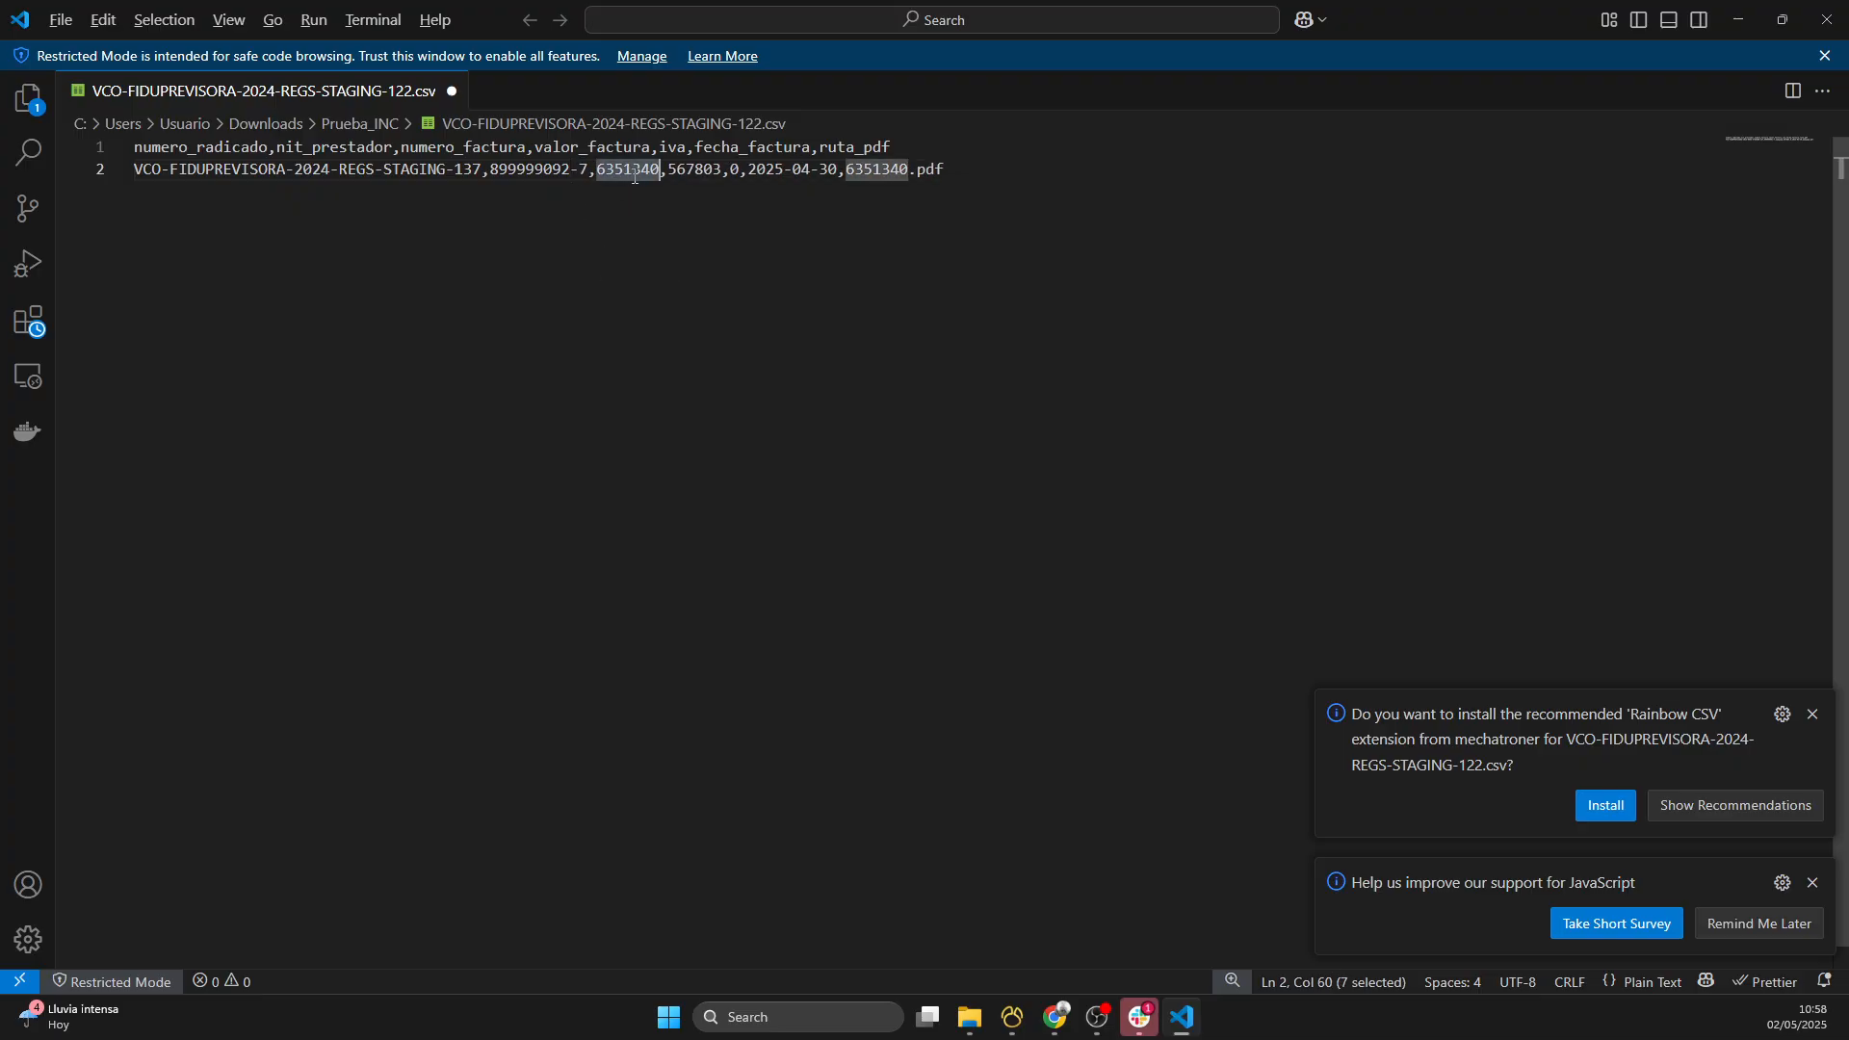
pyautogui.doubleClick(715, 173)
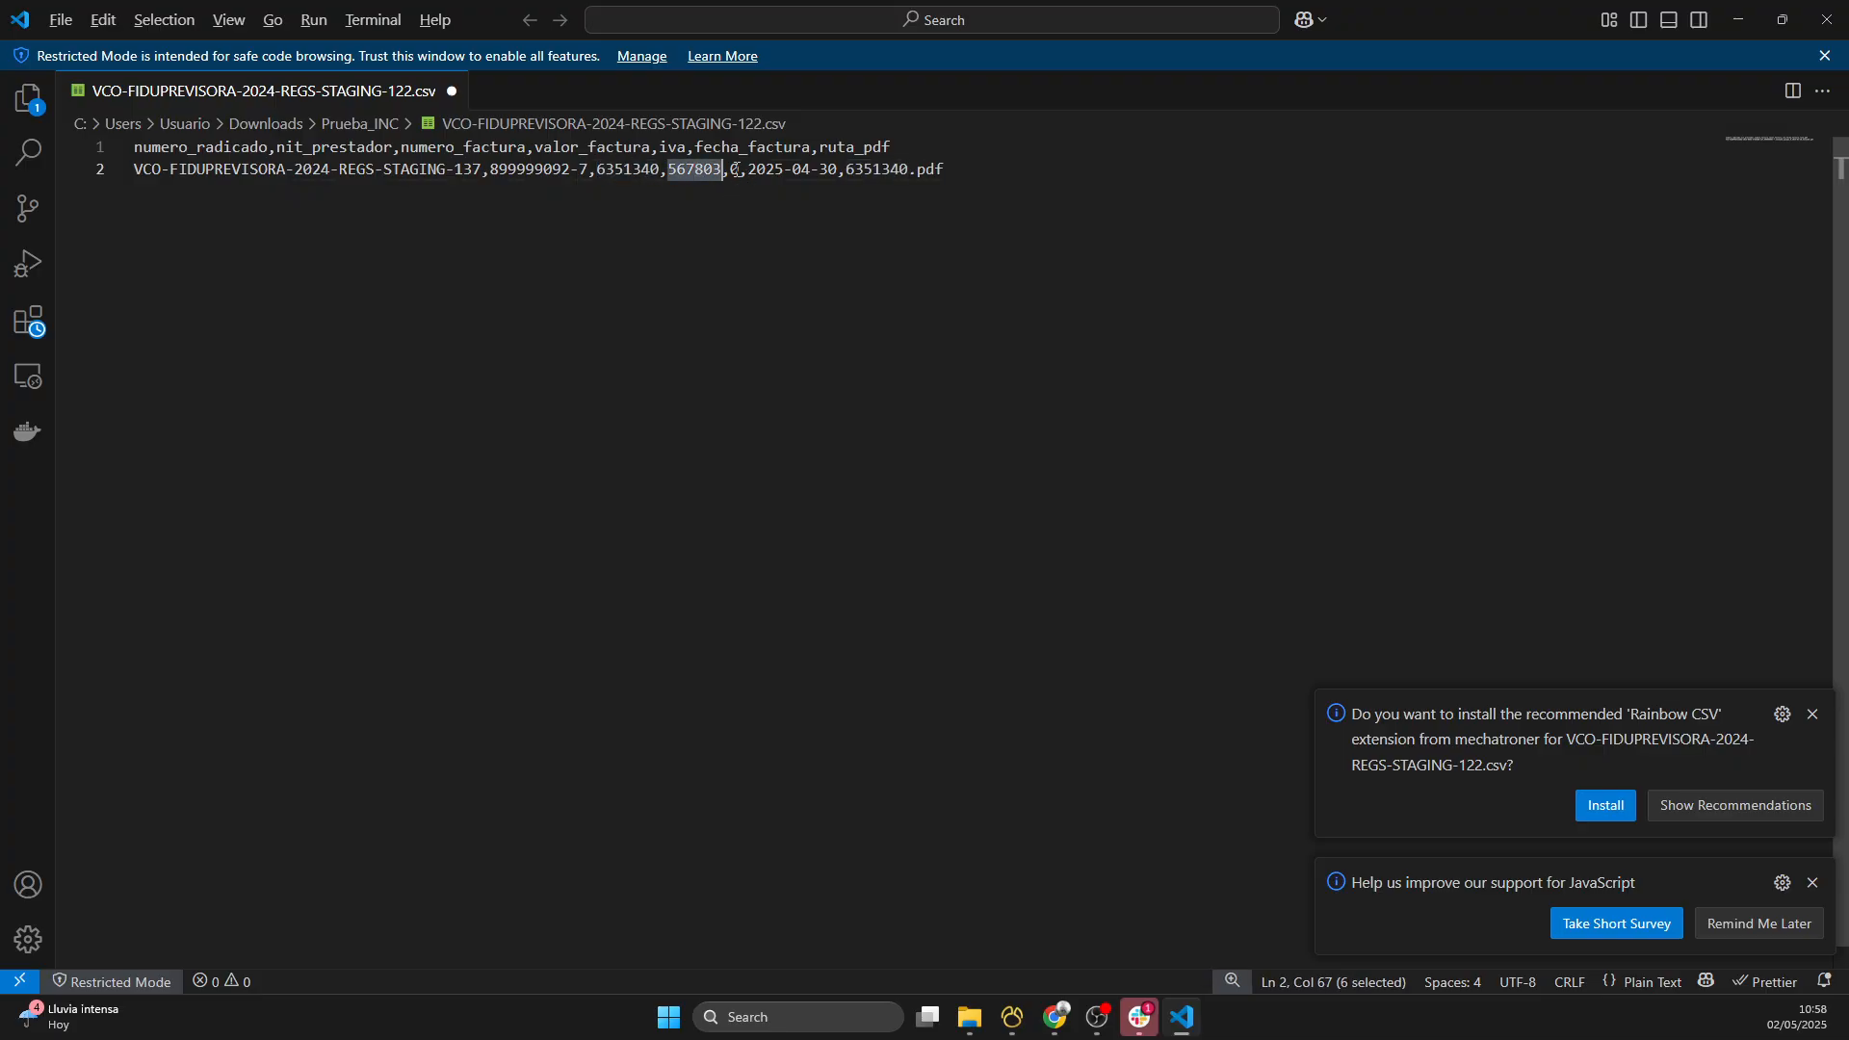
pyautogui.doubleClick(735, 171)
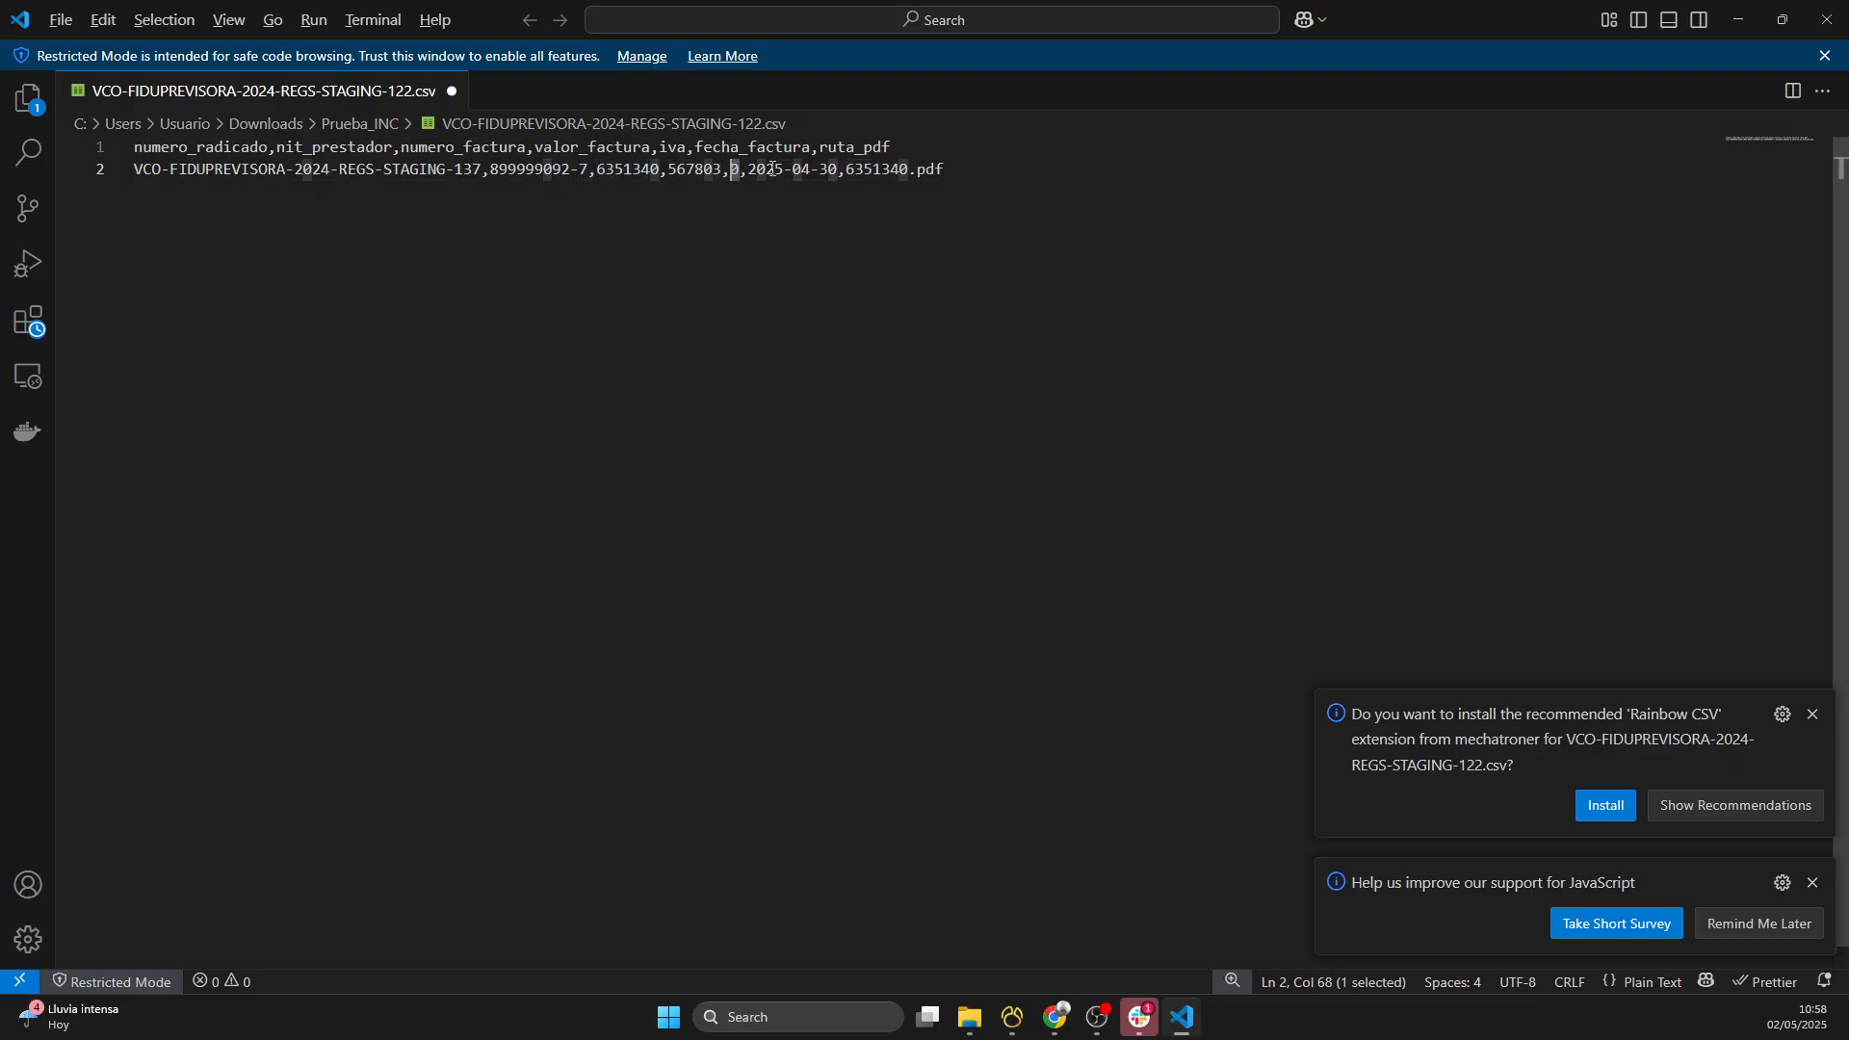
pyautogui.click(767, 170)
pyautogui.click(837, 169)
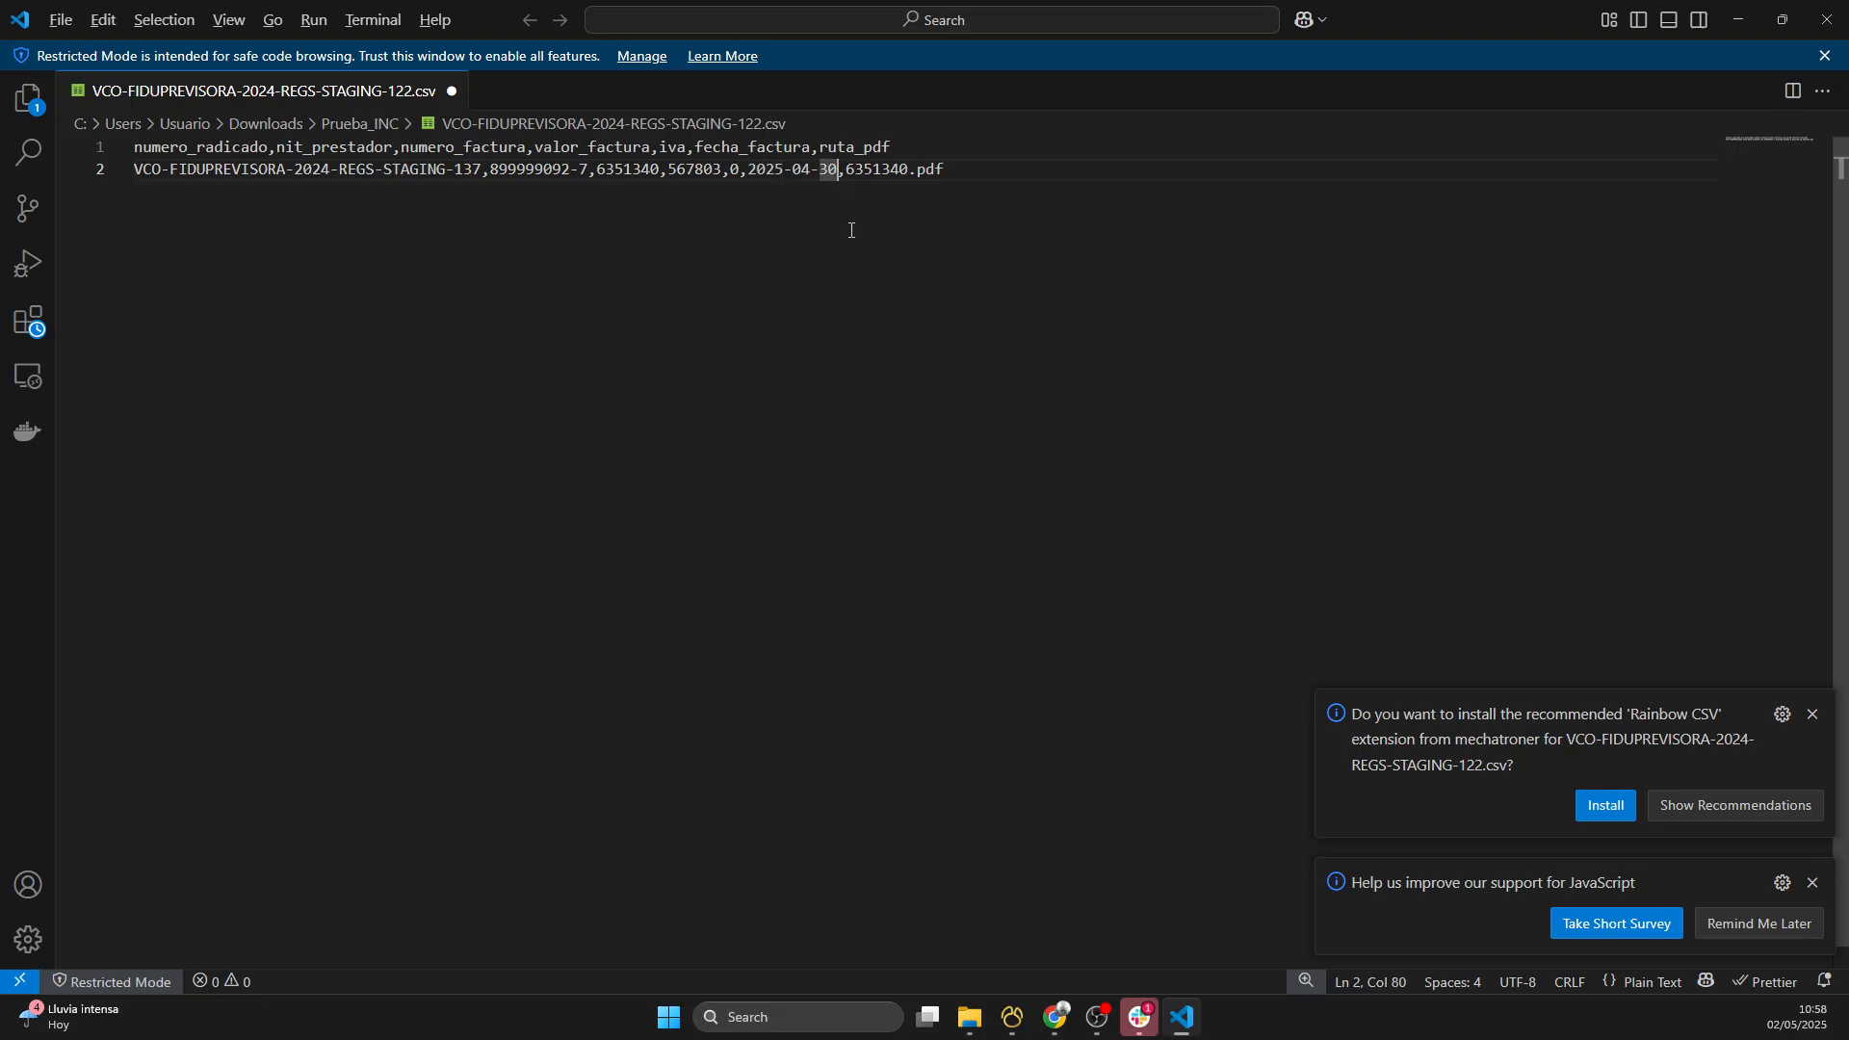
pyautogui.press('BackSpace')
pyautogui.press('BackSpace')
pyautogui.press('BackSpace')
pyautogui.press('BackSpace')
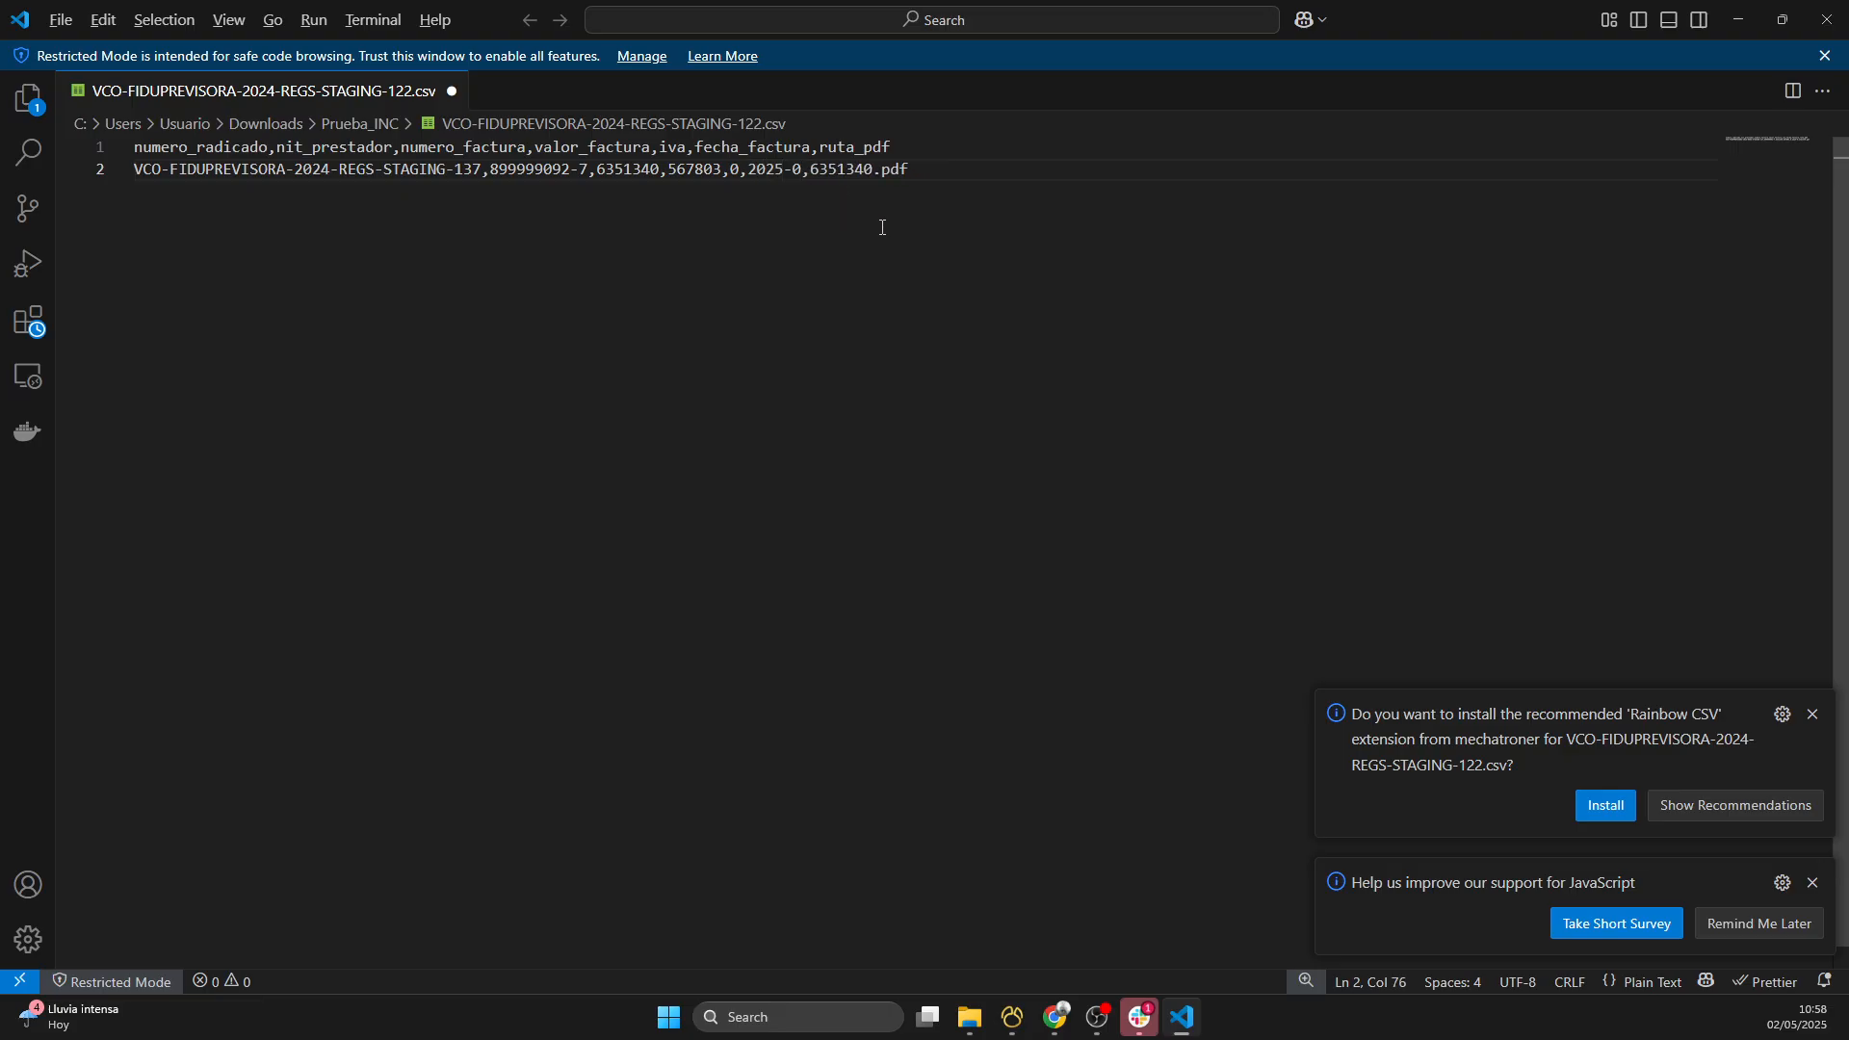
pyautogui.write('5-02')
# - Check the PDF file name and the comma separator at the end of the data line, and save the CSV
pyautogui.moveTo(849, 170); pyautogui.dragTo(959, 169)
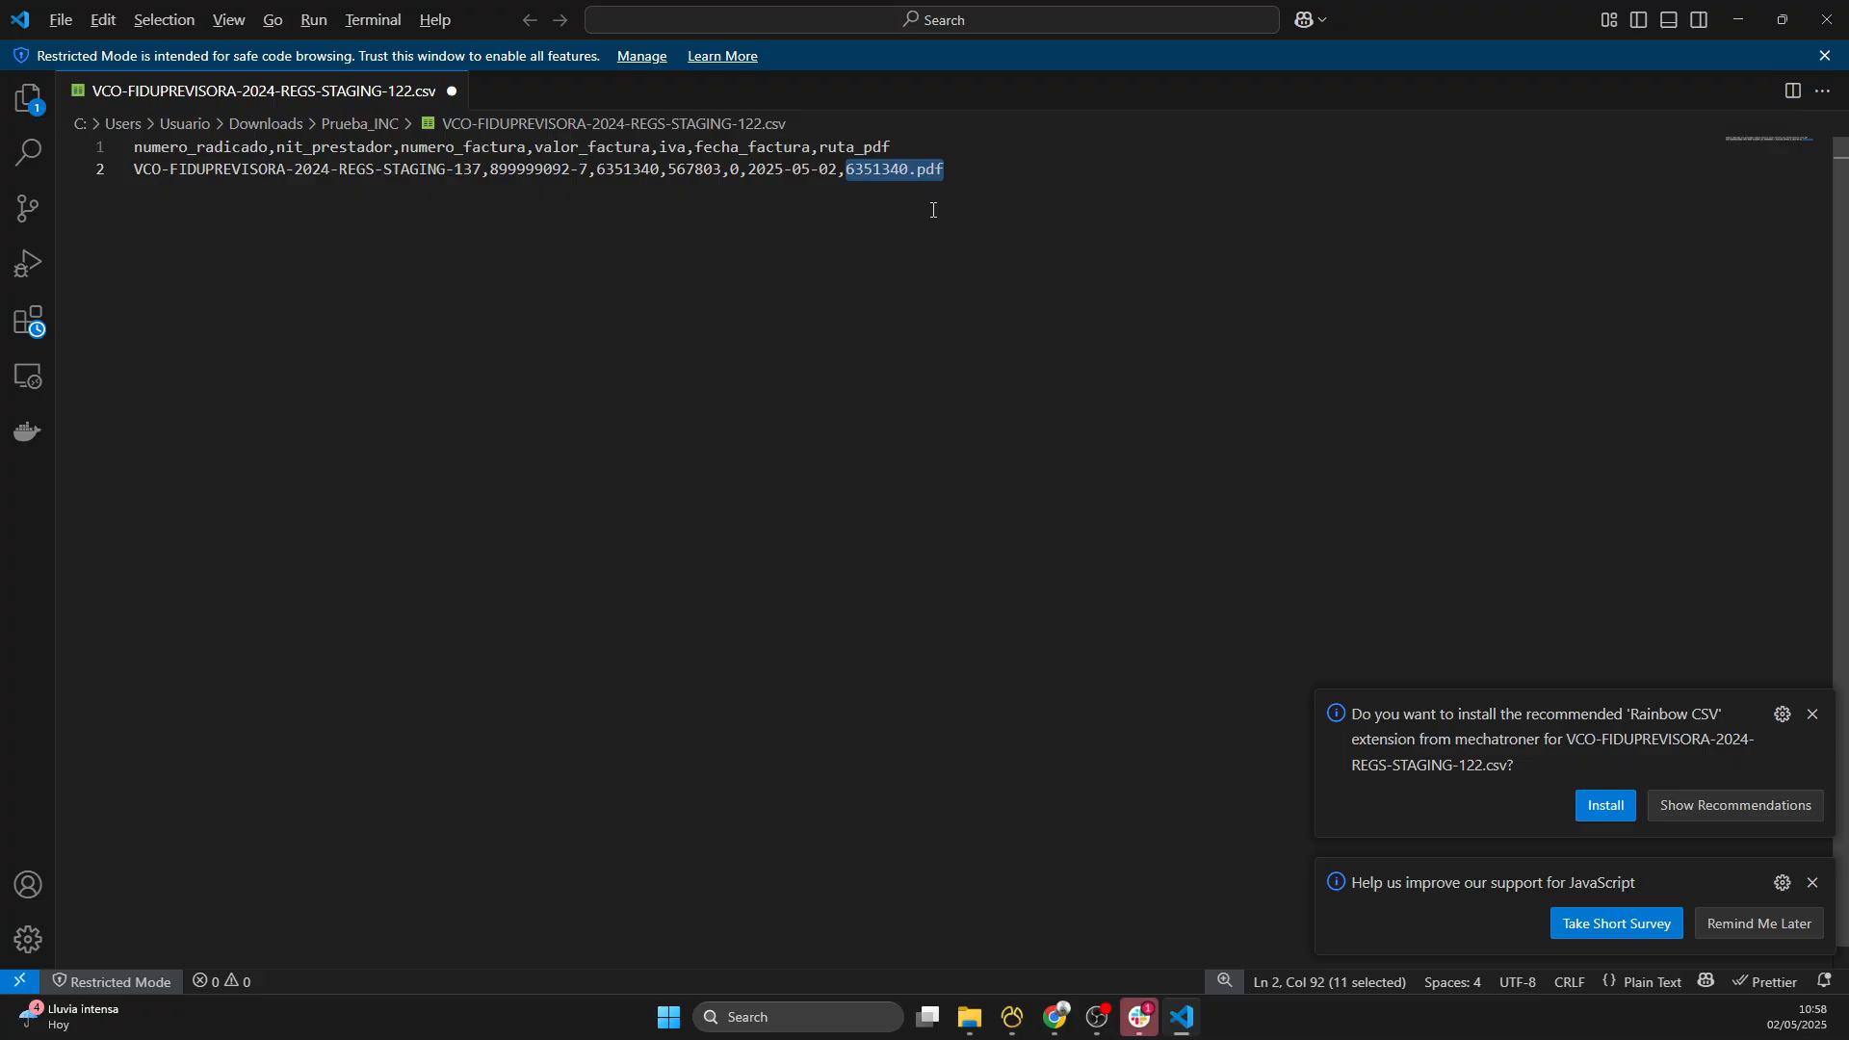
pyautogui.moveTo(839, 168); pyautogui.dragTo(846, 168)
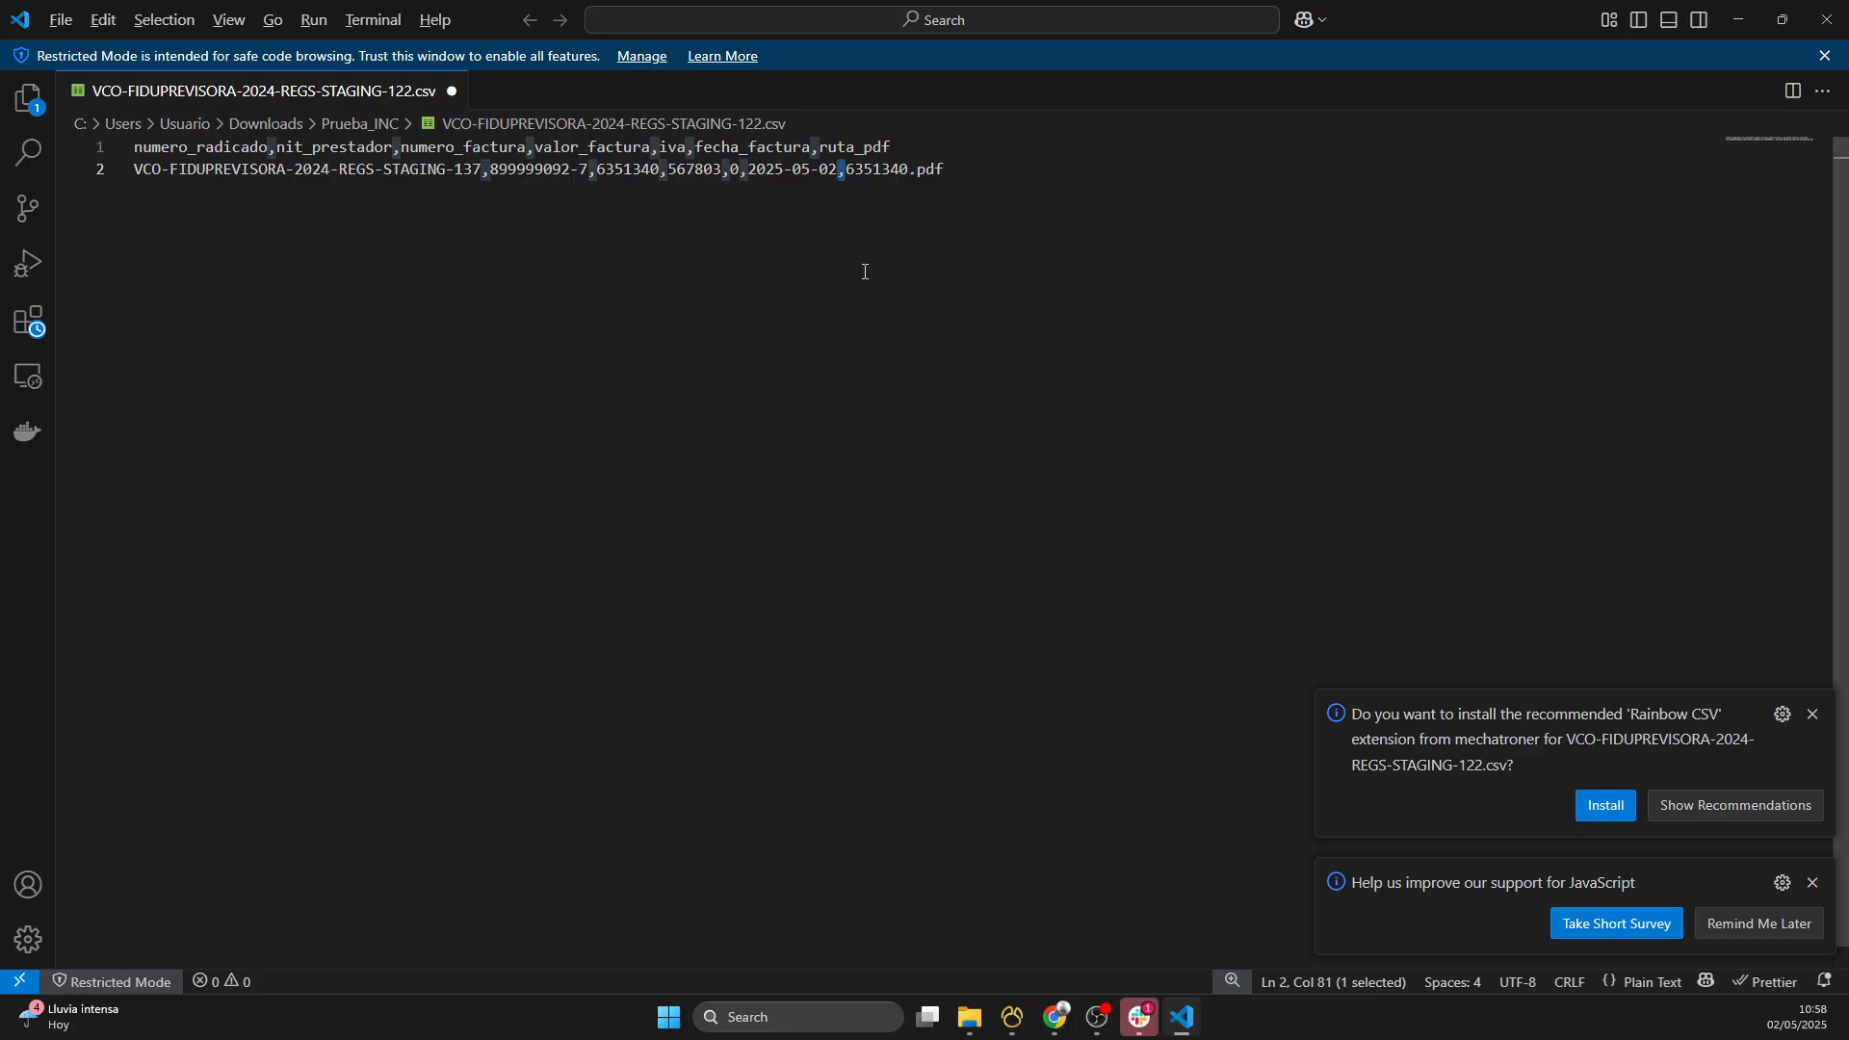
pyautogui.hotkey('ctrl', 's')
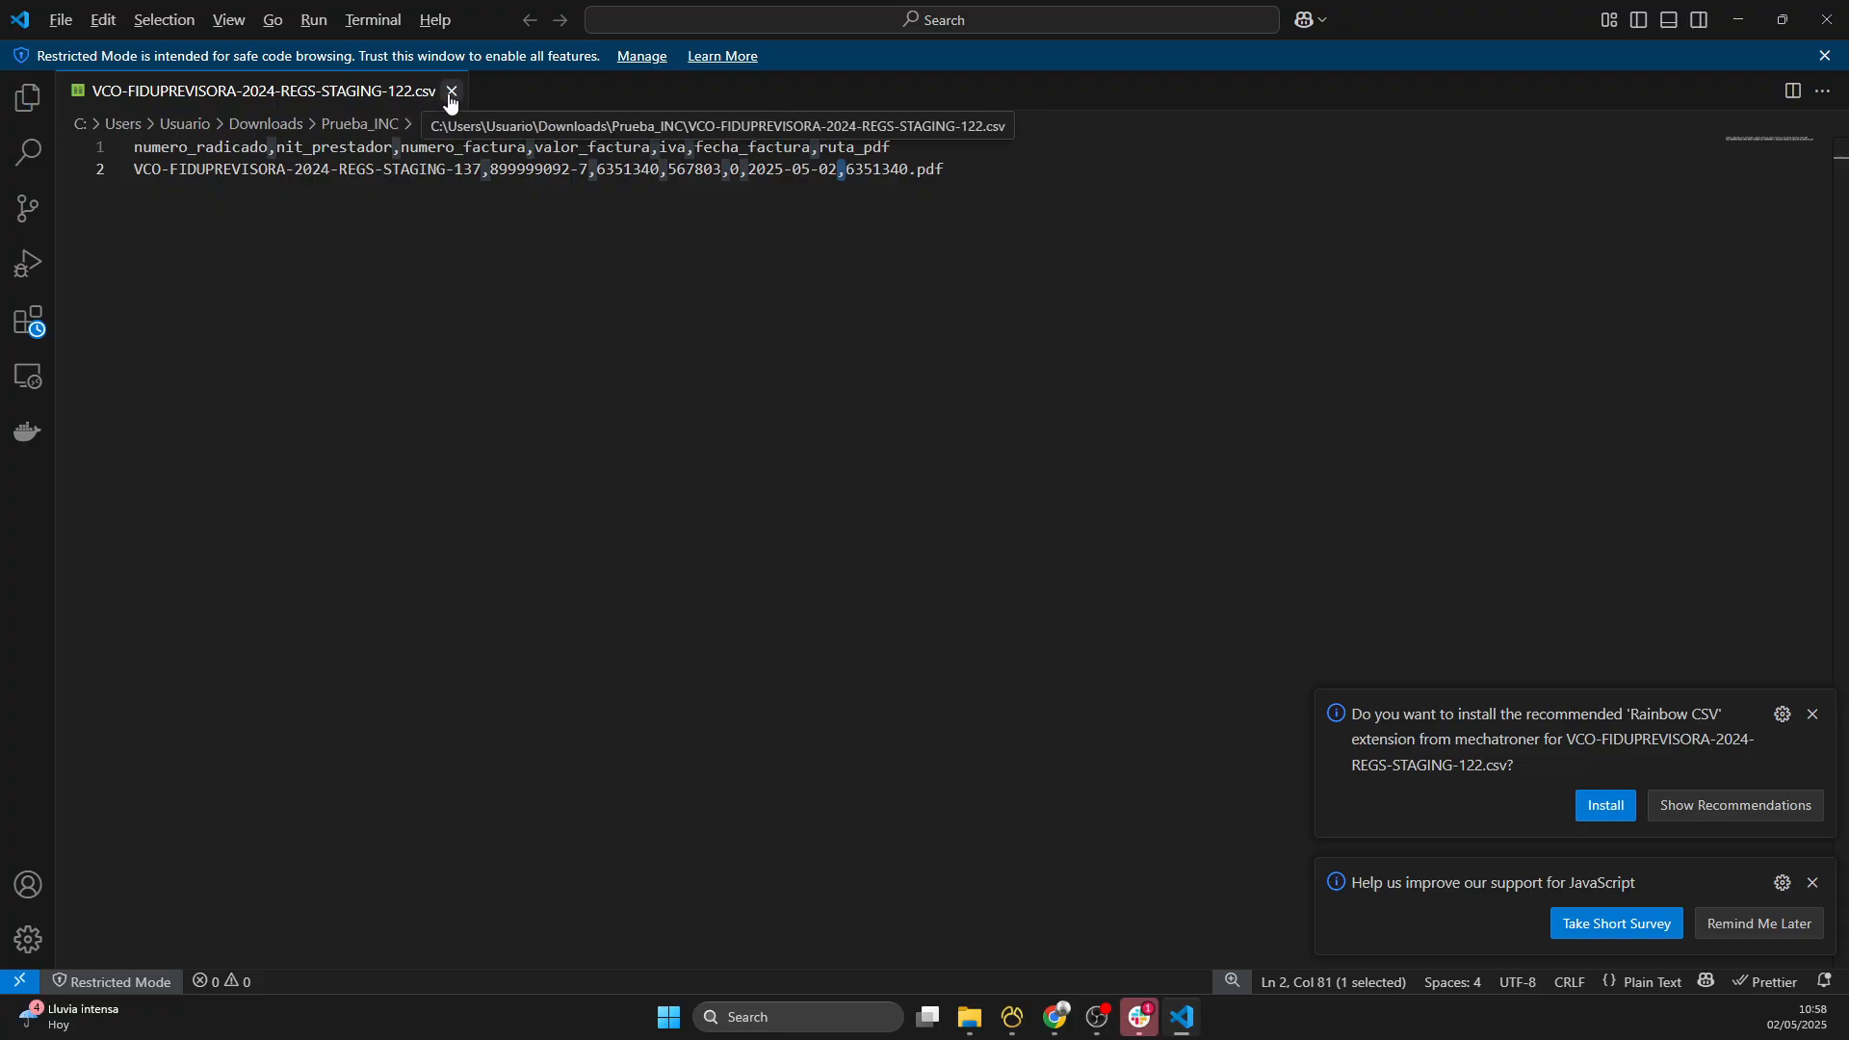
# - Return to SIAIS in the browser and upload VCO-FIDUPREVISORA-2024-REGS-STAGING-122.csv as the digitization CSV for the row of filing 137
pyautogui.click(1741, 19)
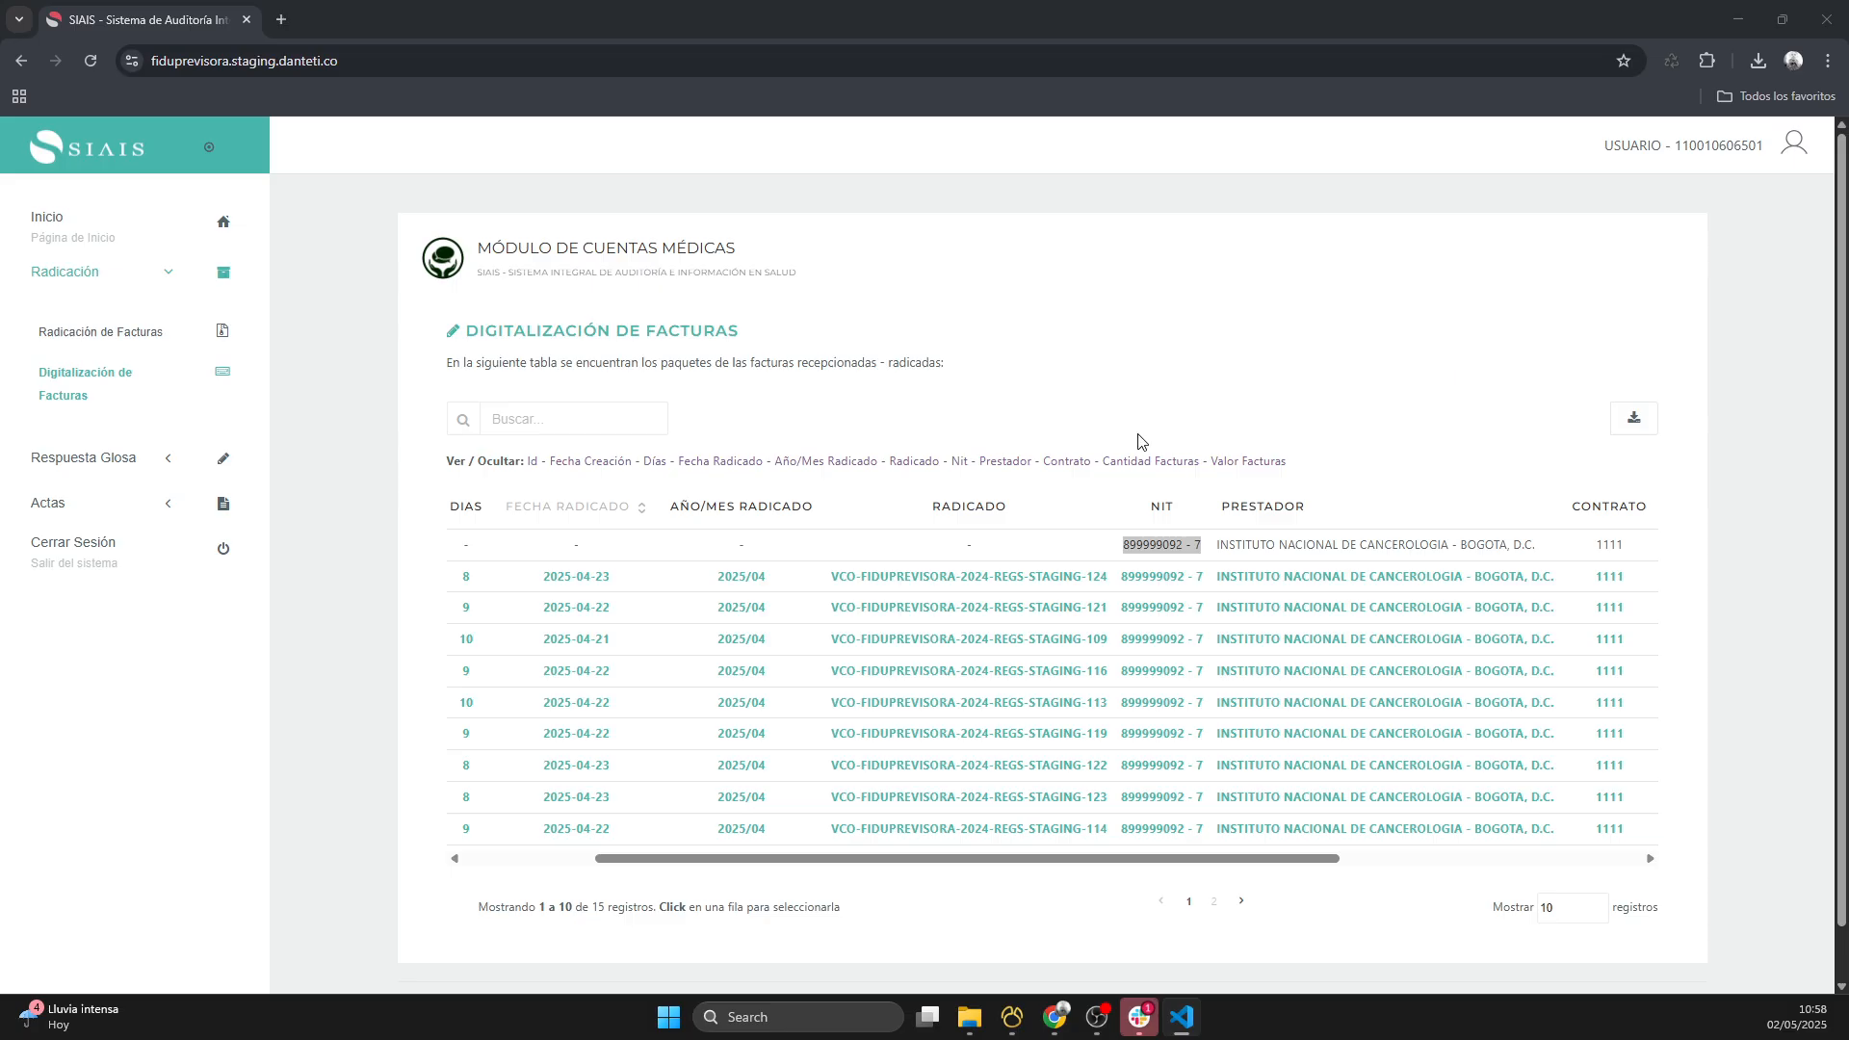
pyautogui.tripleClick(1160, 546)
pyautogui.click(1368, 546)
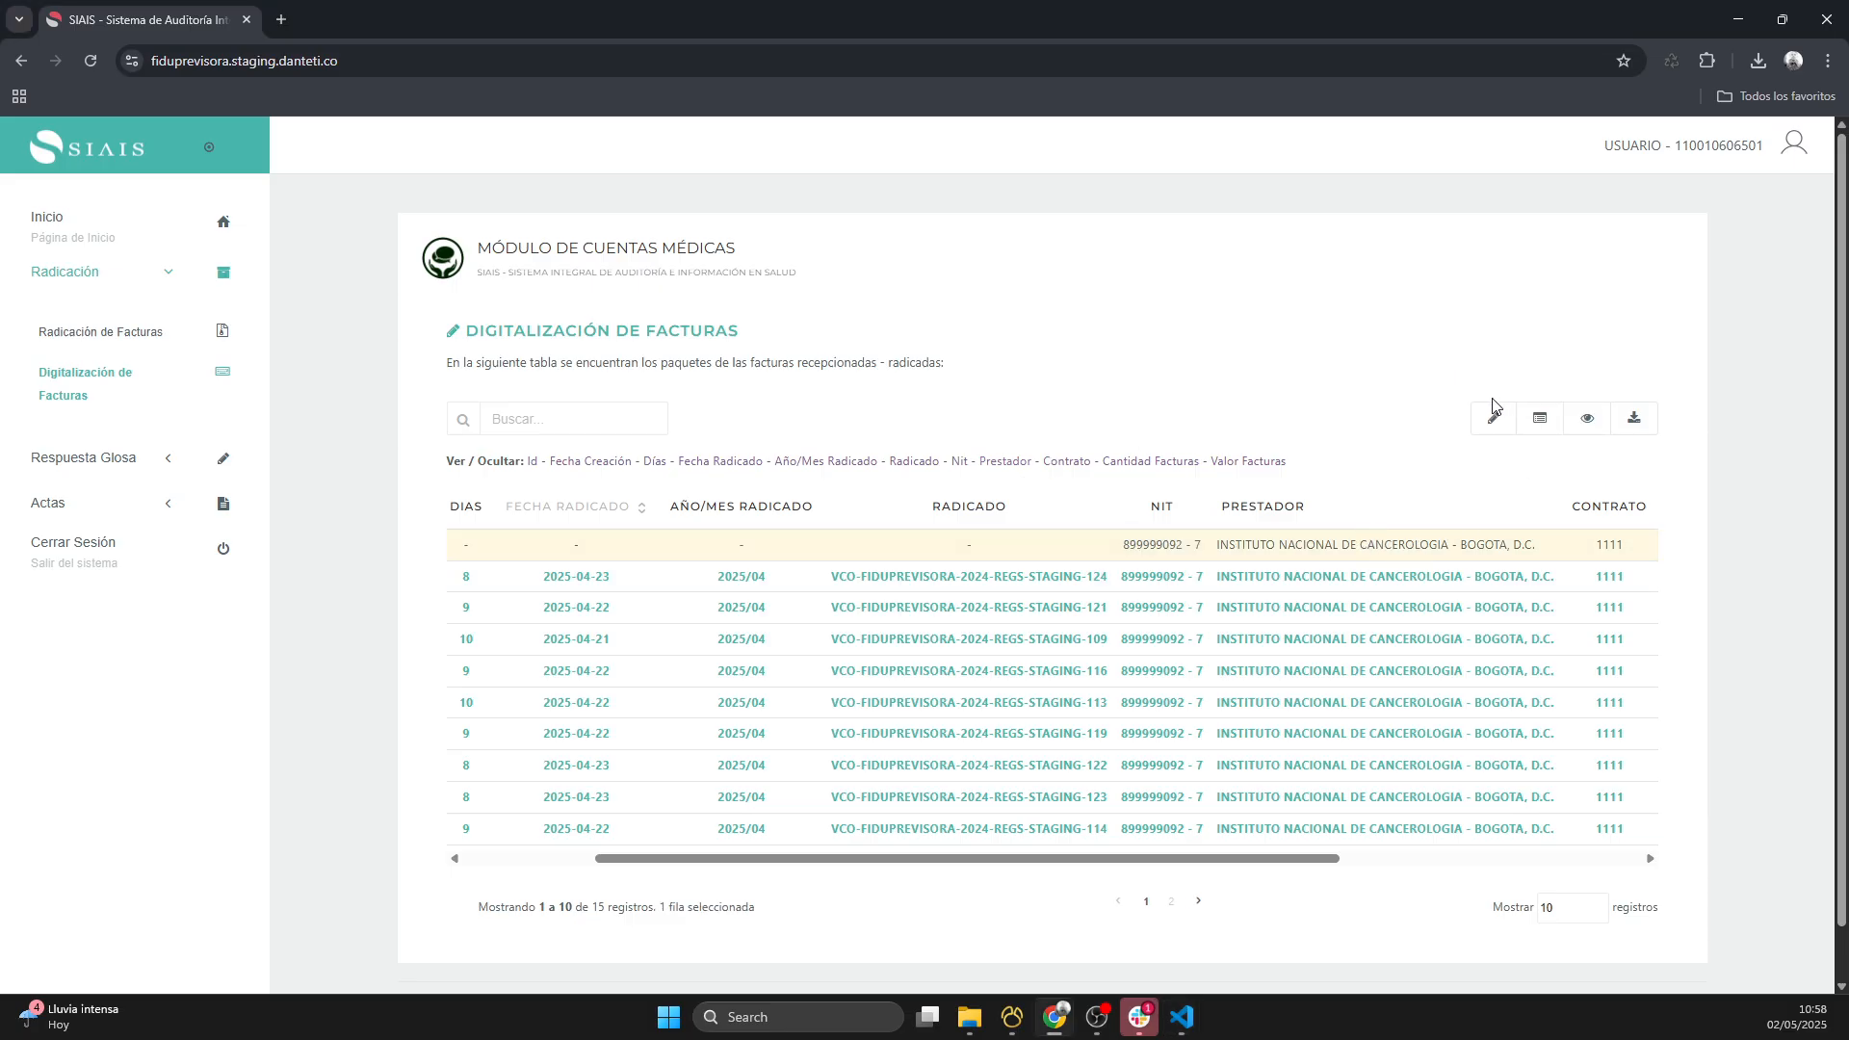
pyautogui.click(1541, 430)
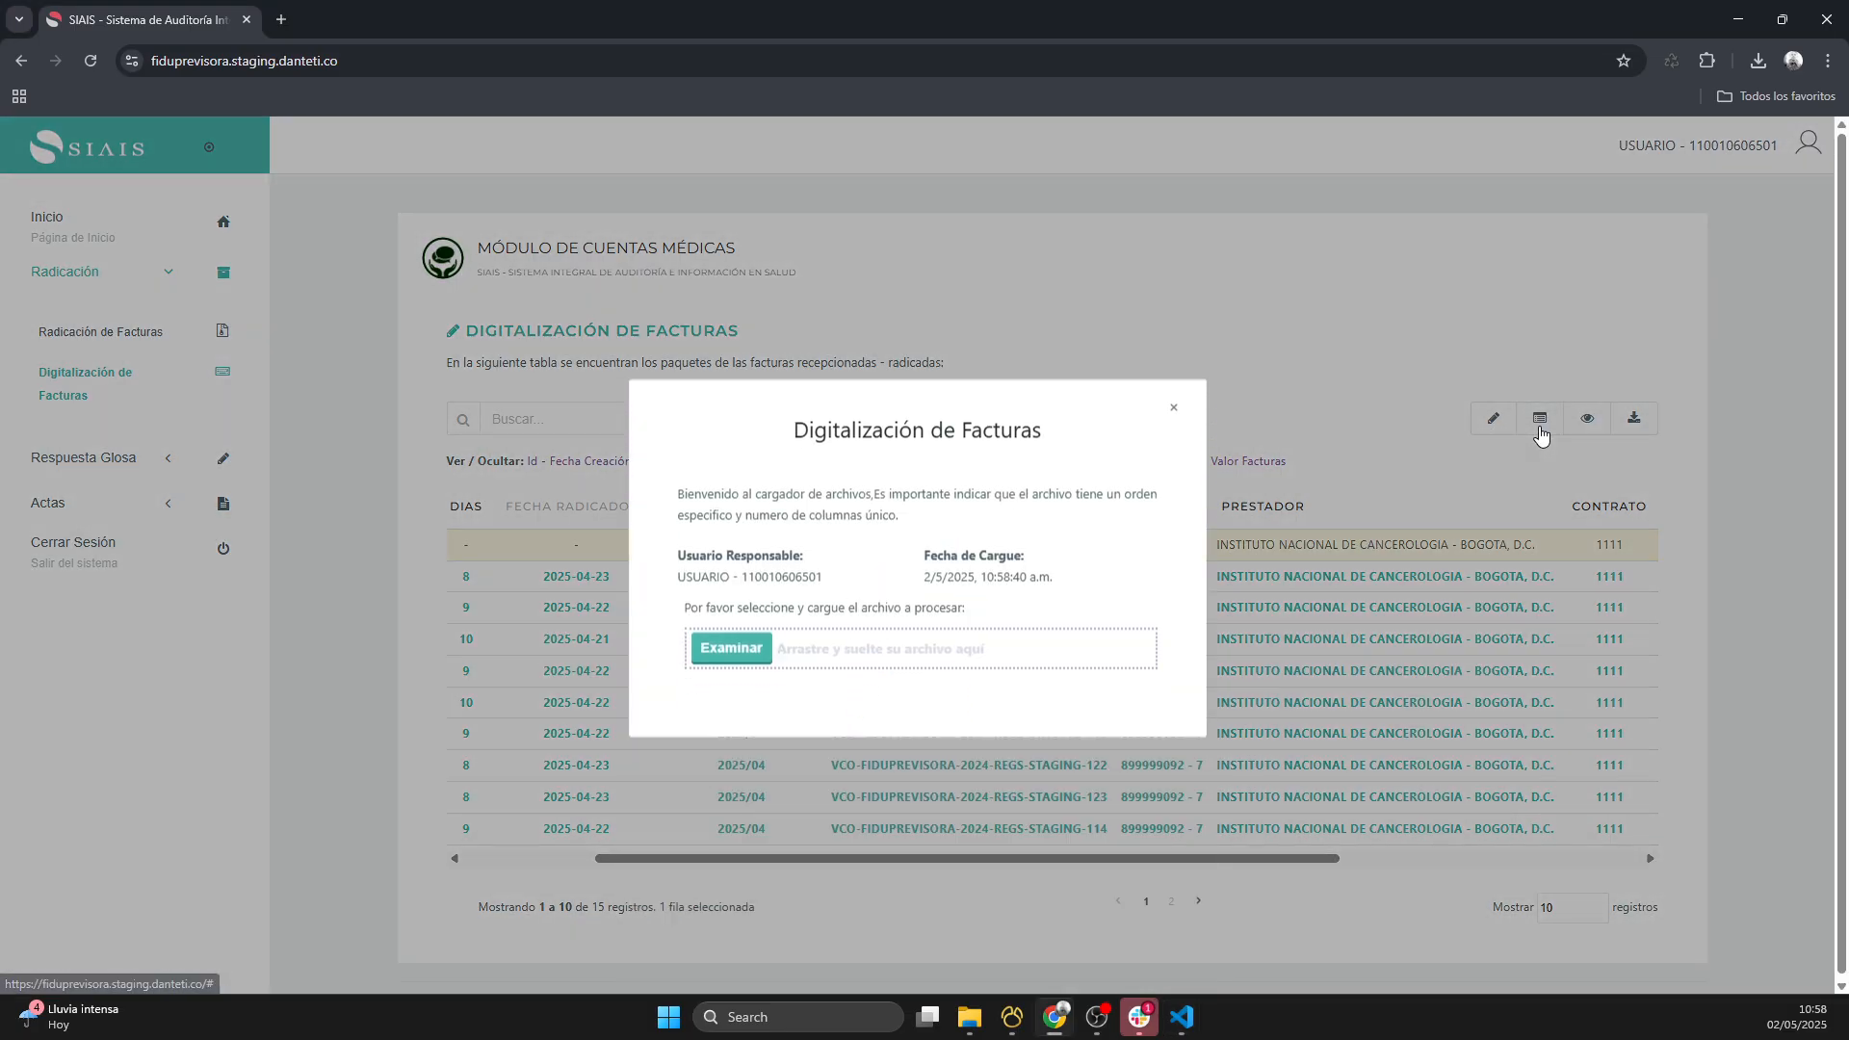
pyautogui.click(740, 648)
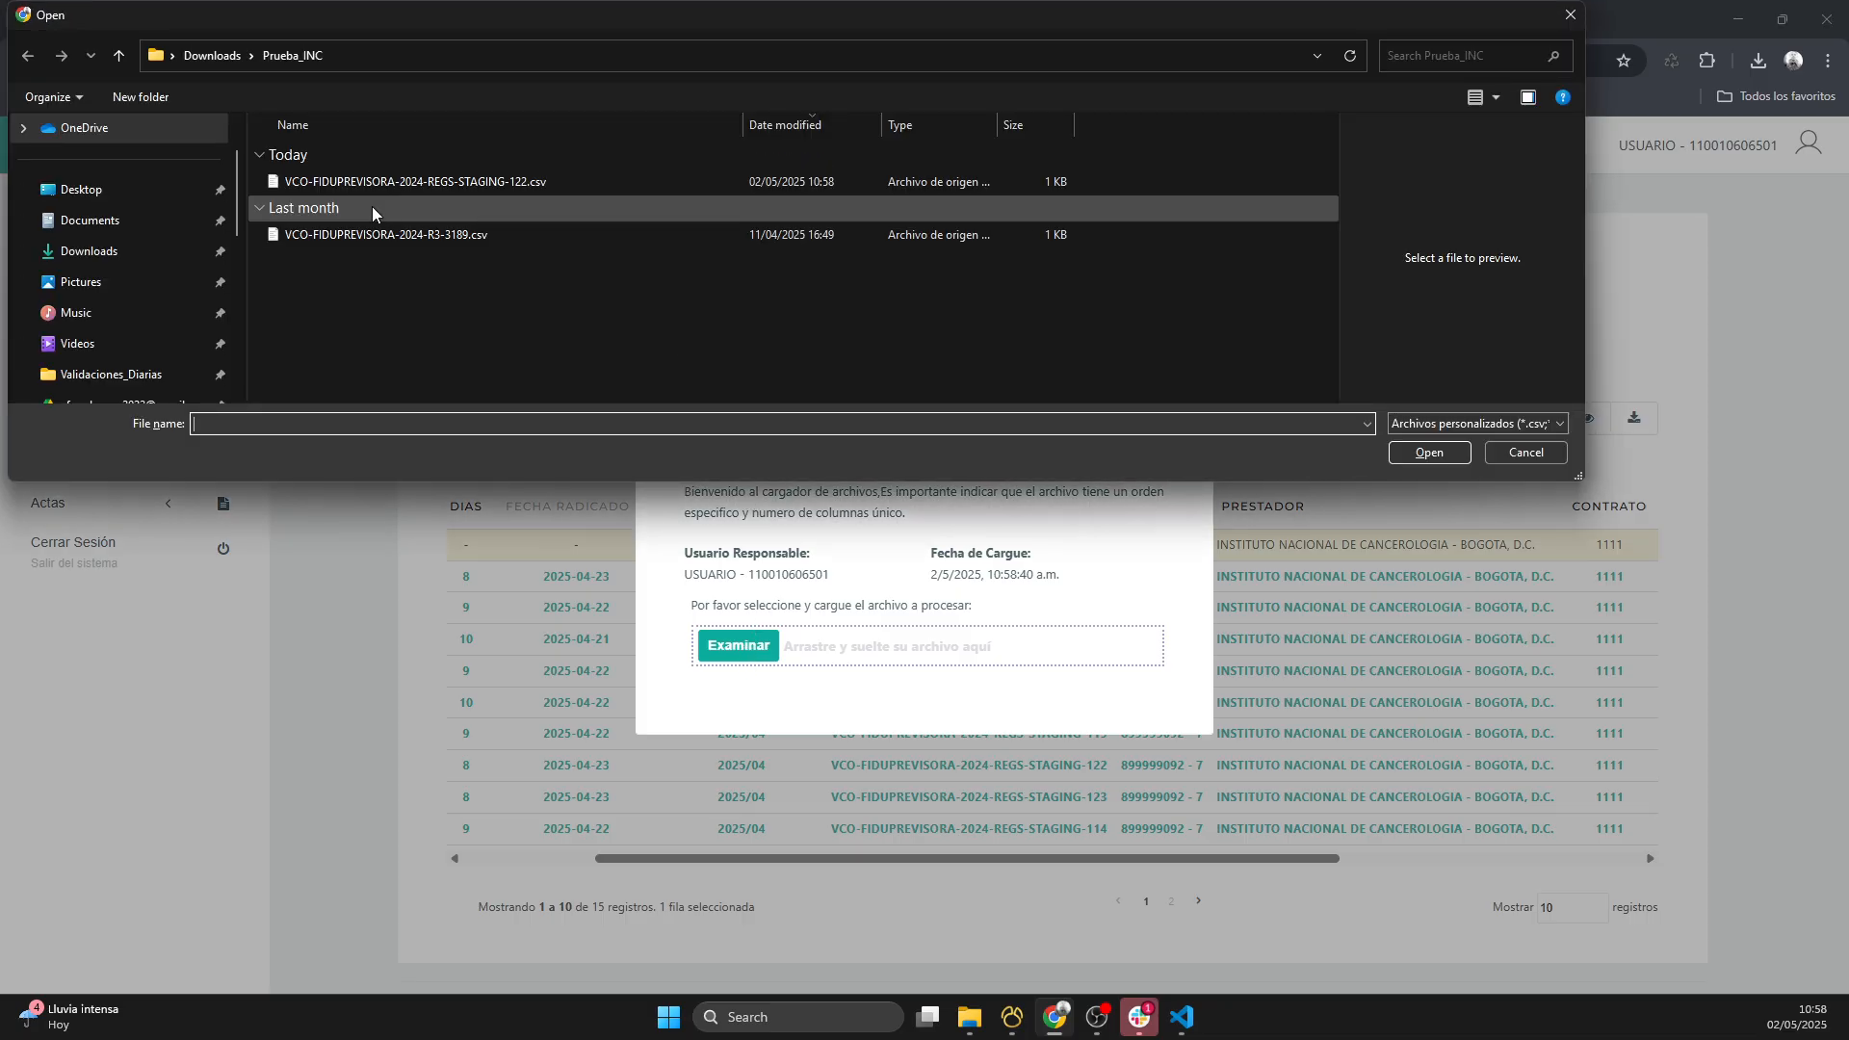
pyautogui.click(383, 185)
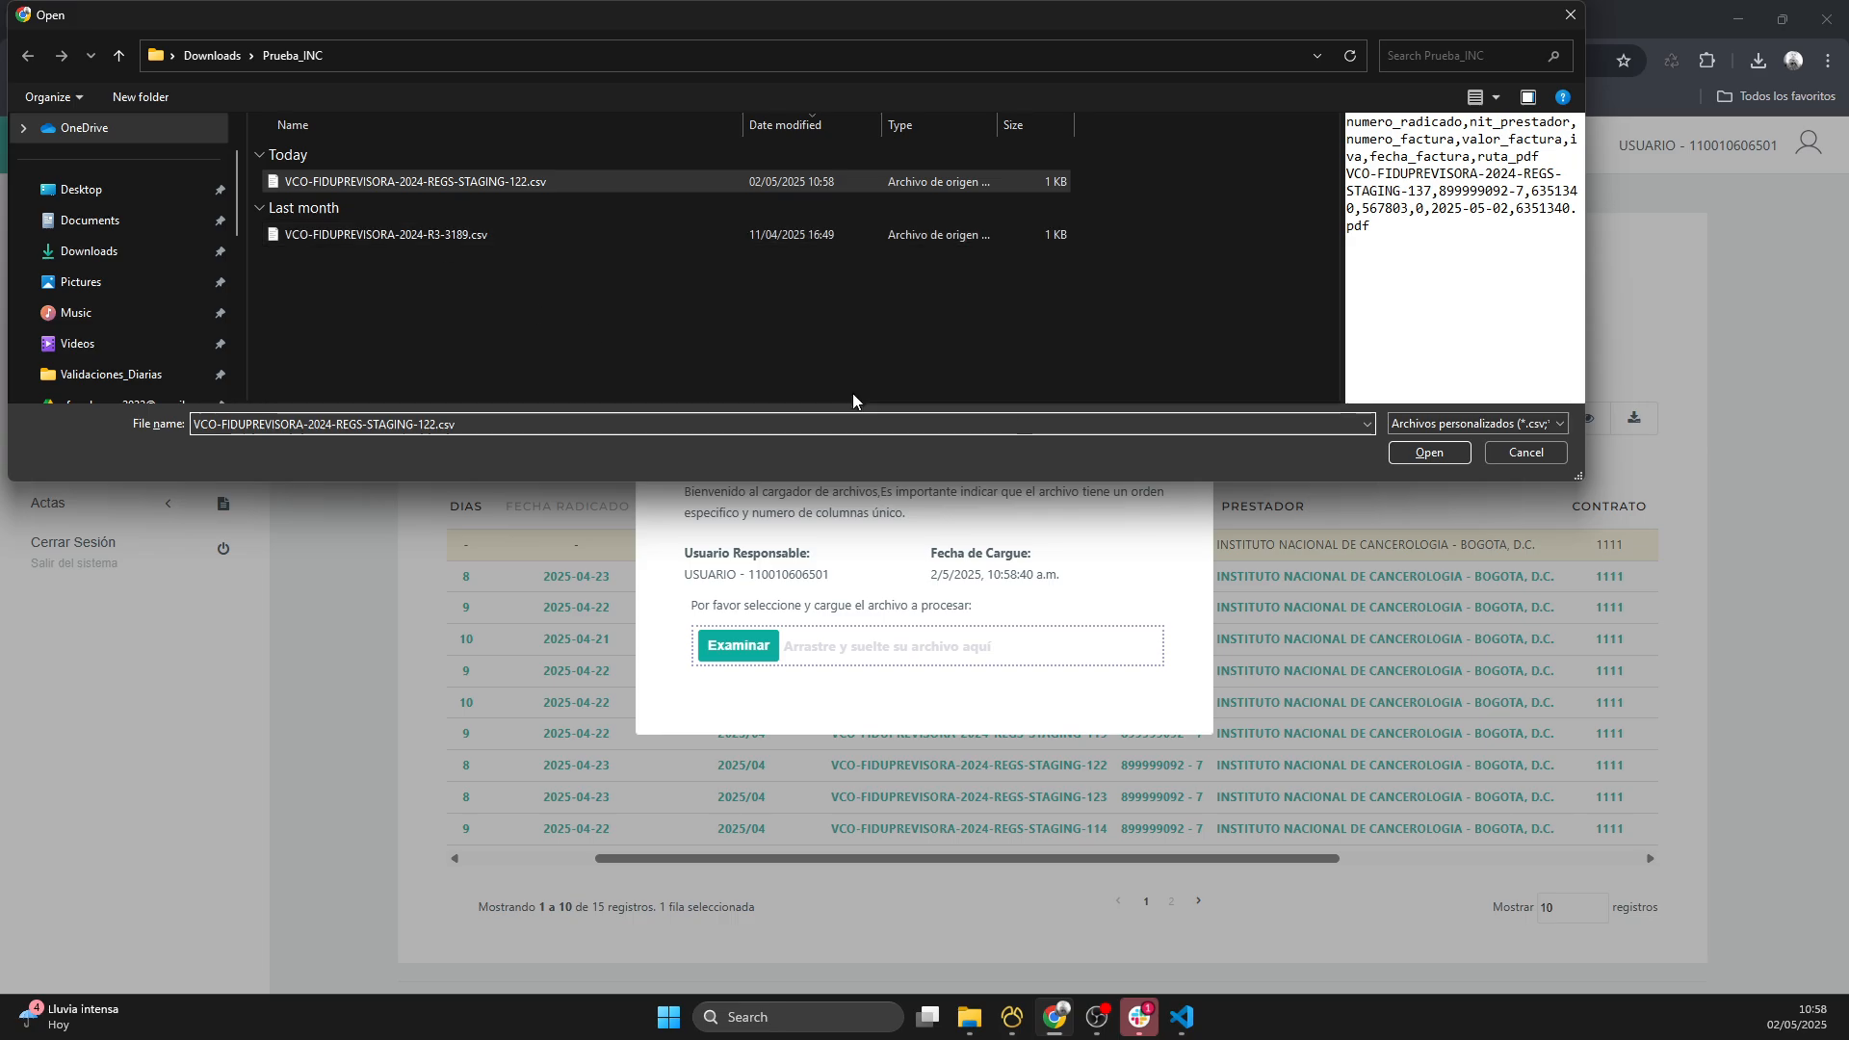
pyautogui.click(1442, 458)
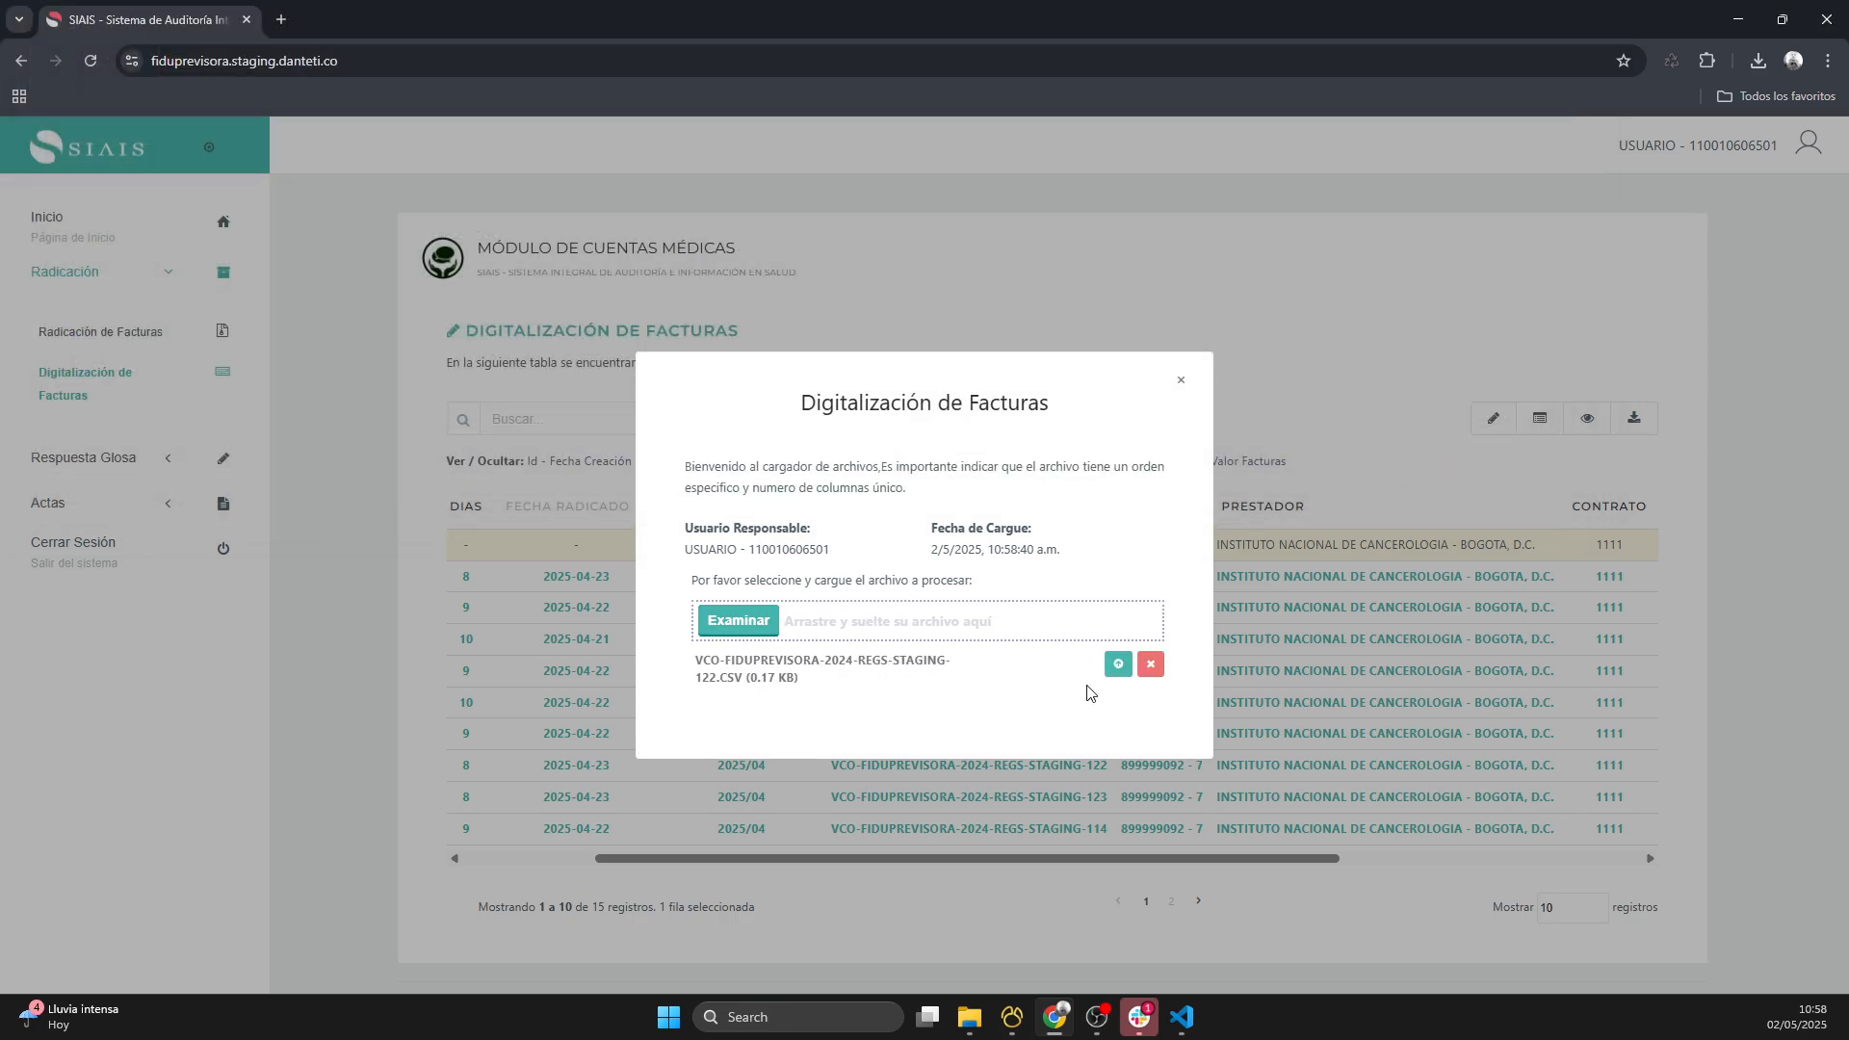
pyautogui.click(1119, 665)
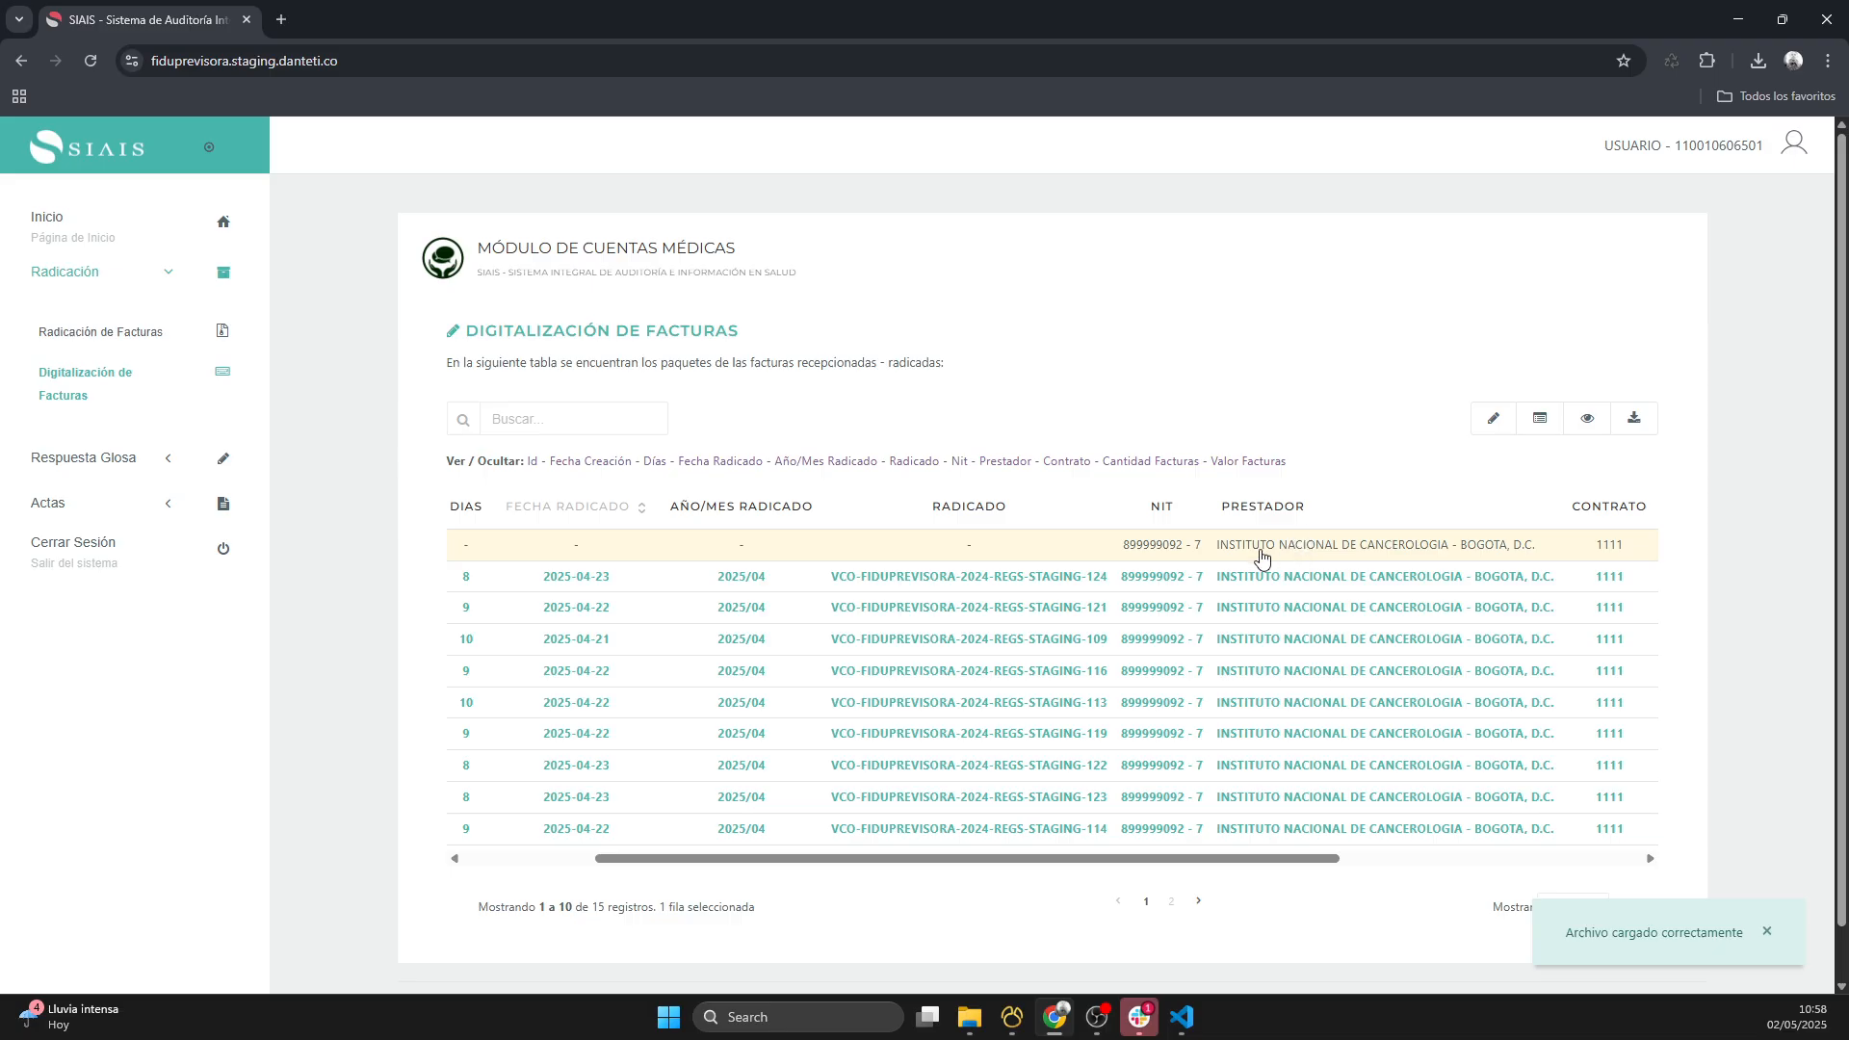
# - Check the Estado of filing 137, and open the Cargar Soportes form for its invoice
pyautogui.moveTo(1224, 871); pyautogui.dragTo(1481, 869)
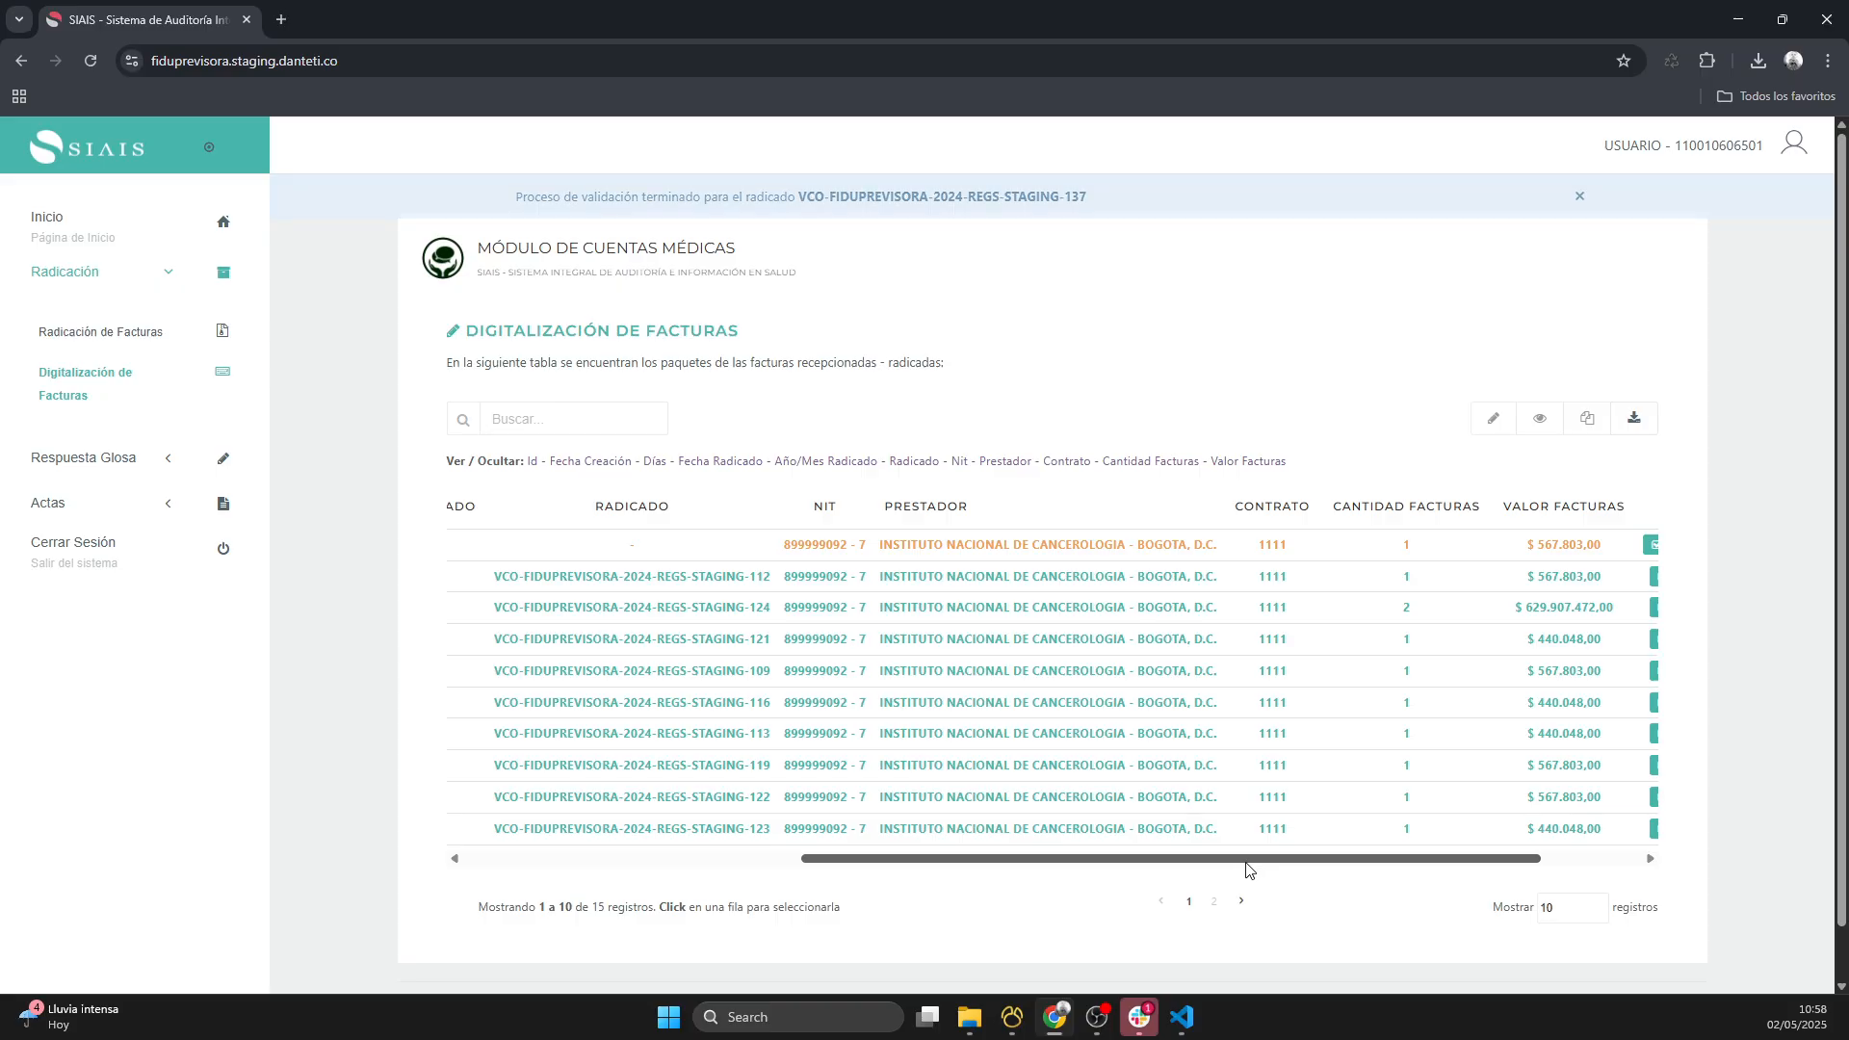
pyautogui.moveTo(1242, 860); pyautogui.dragTo(1478, 860)
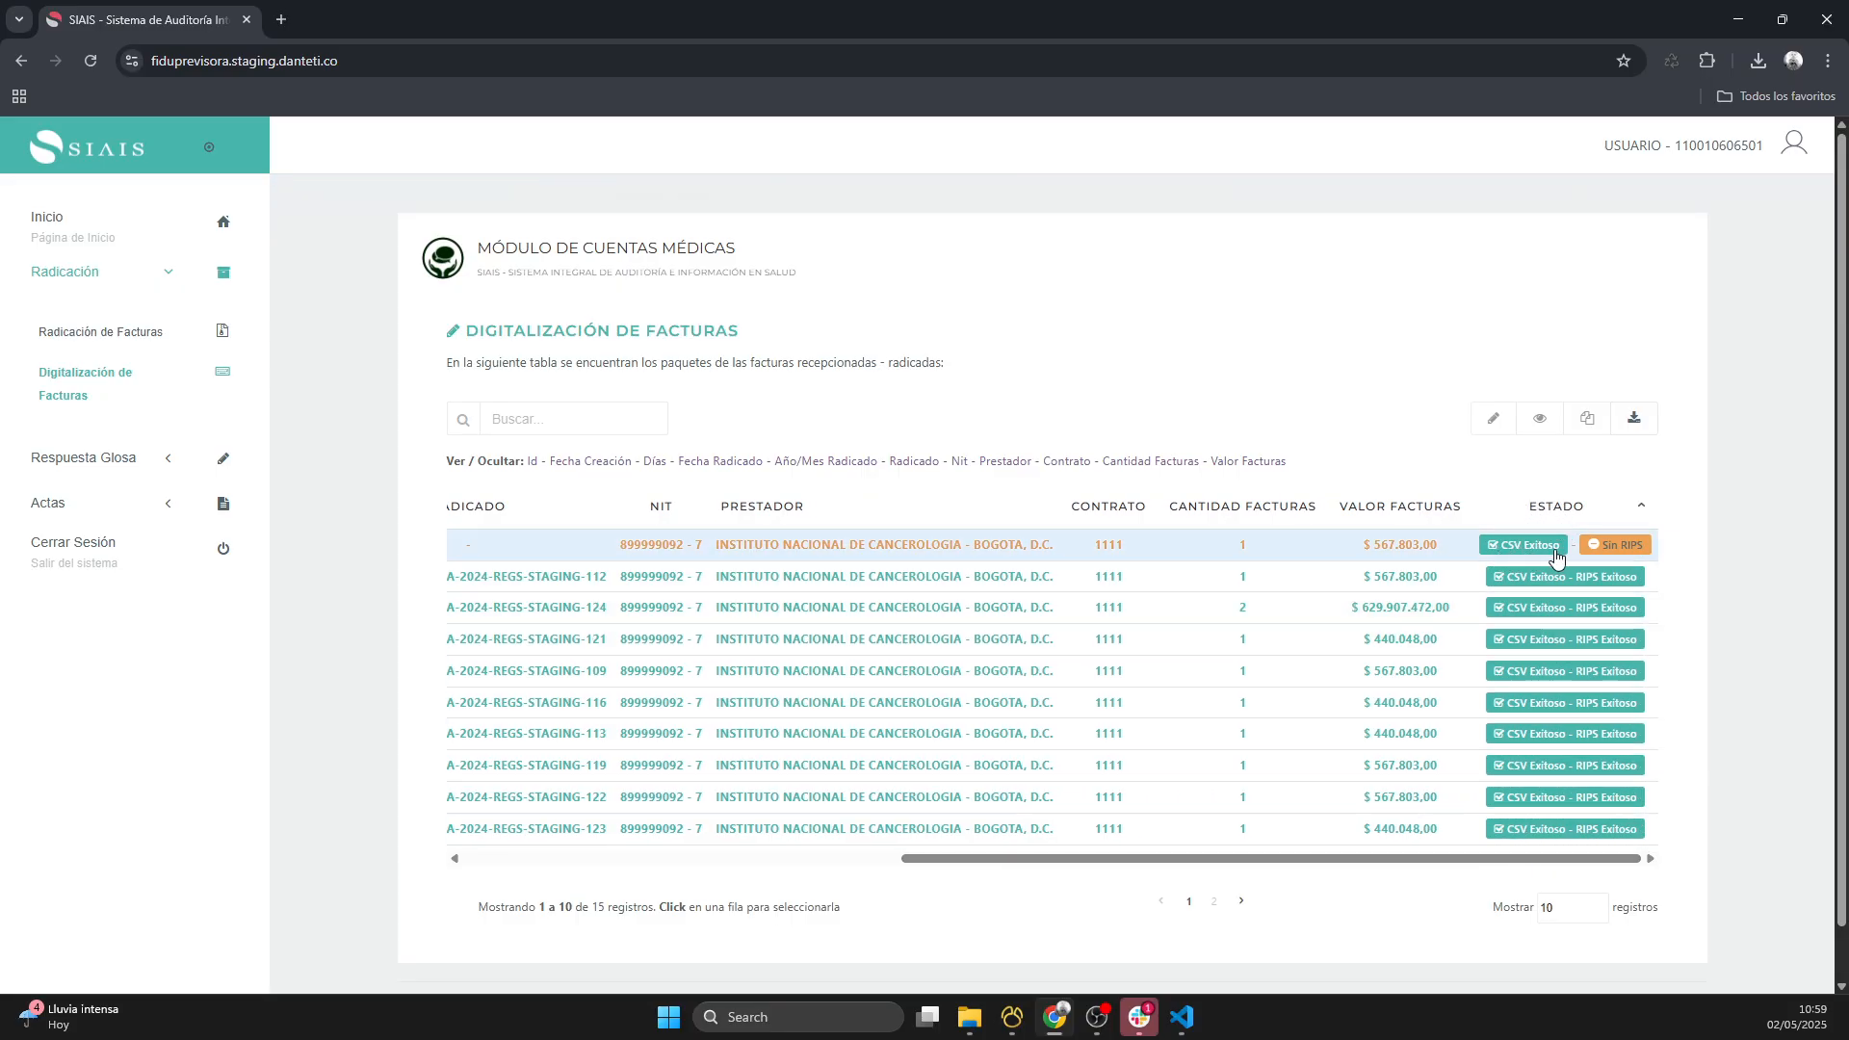
pyautogui.click(1348, 556)
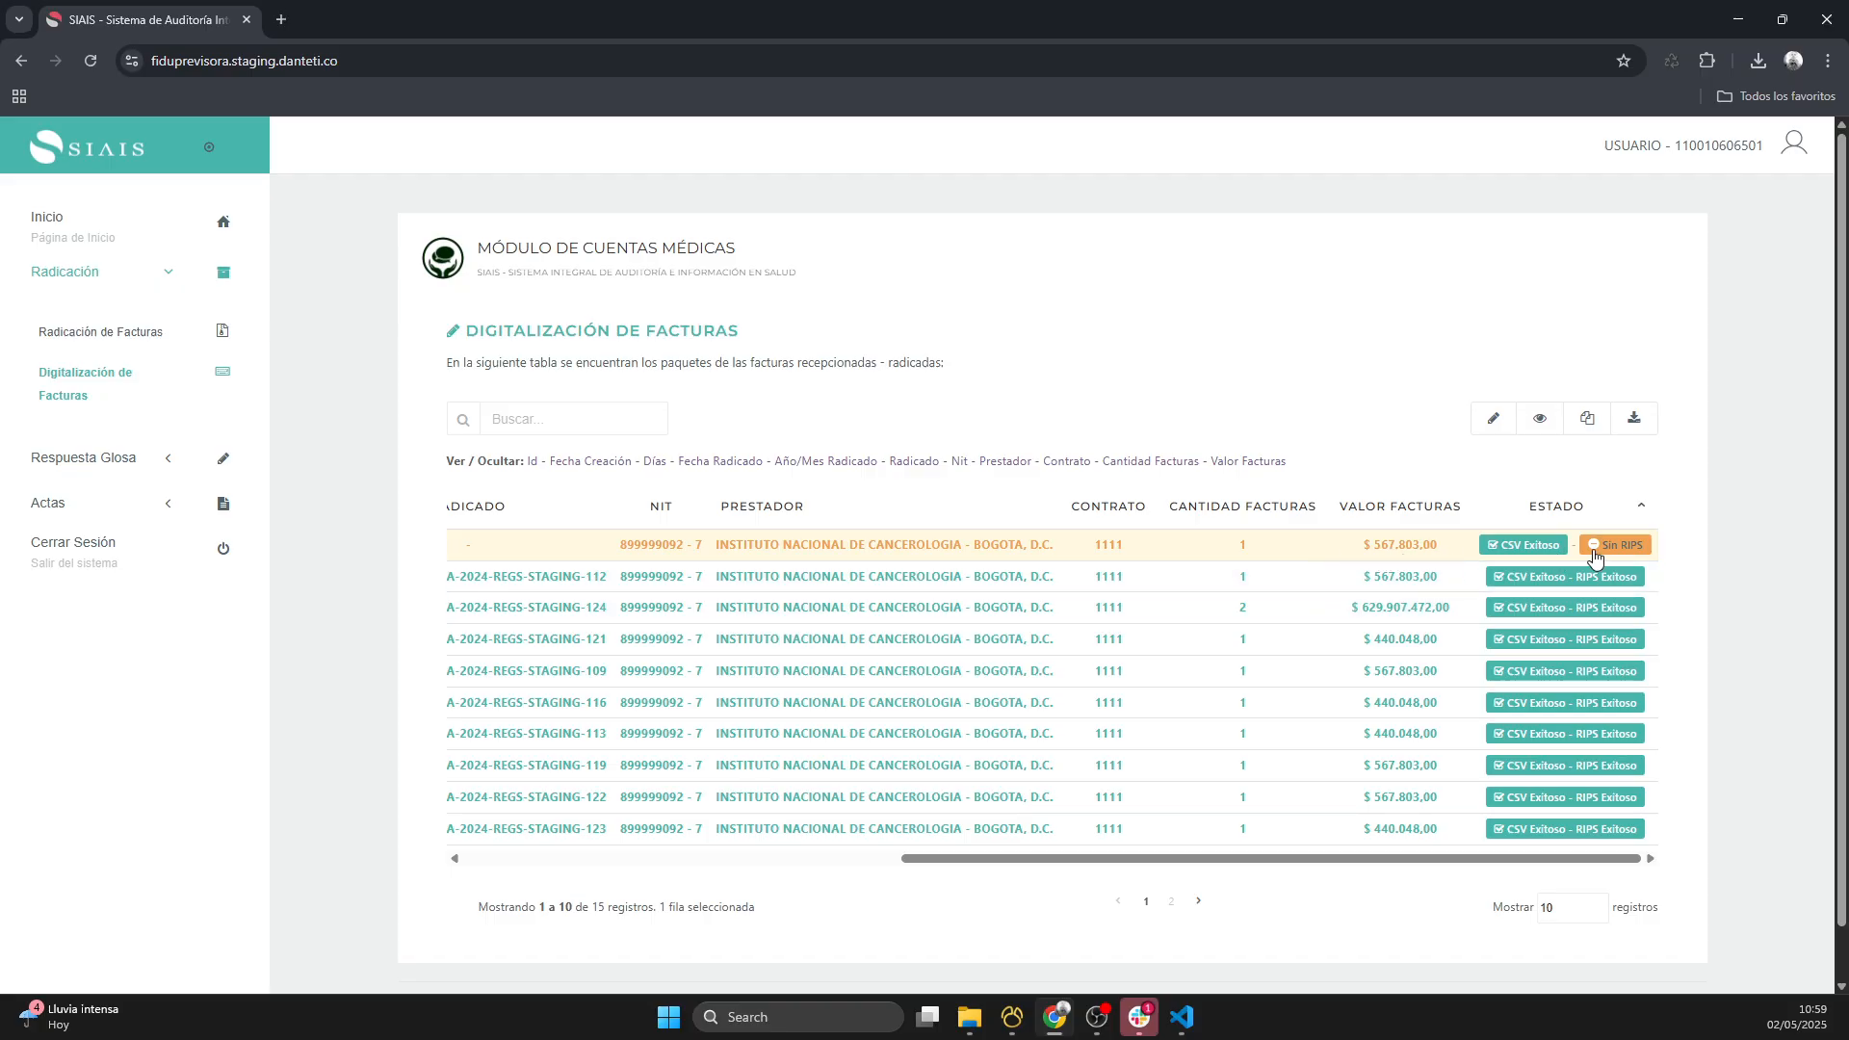
pyautogui.click(1588, 420)
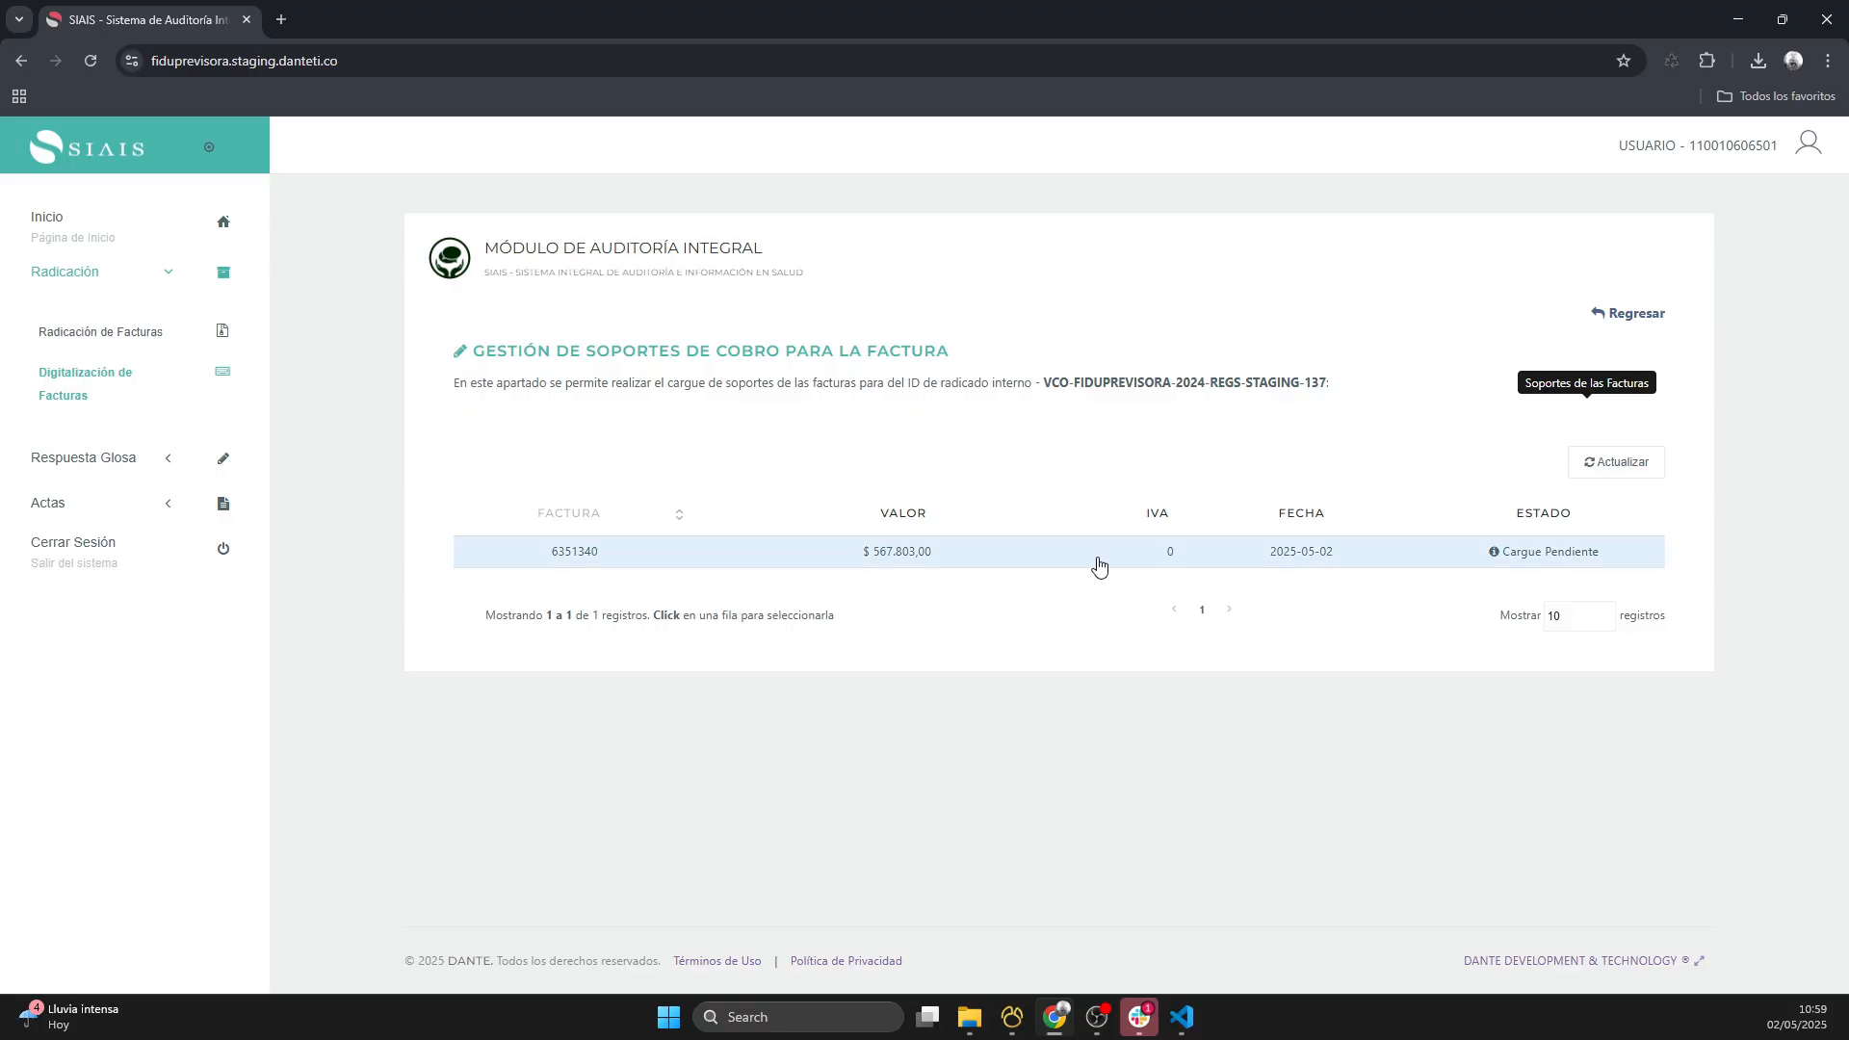
pyautogui.click(1100, 565)
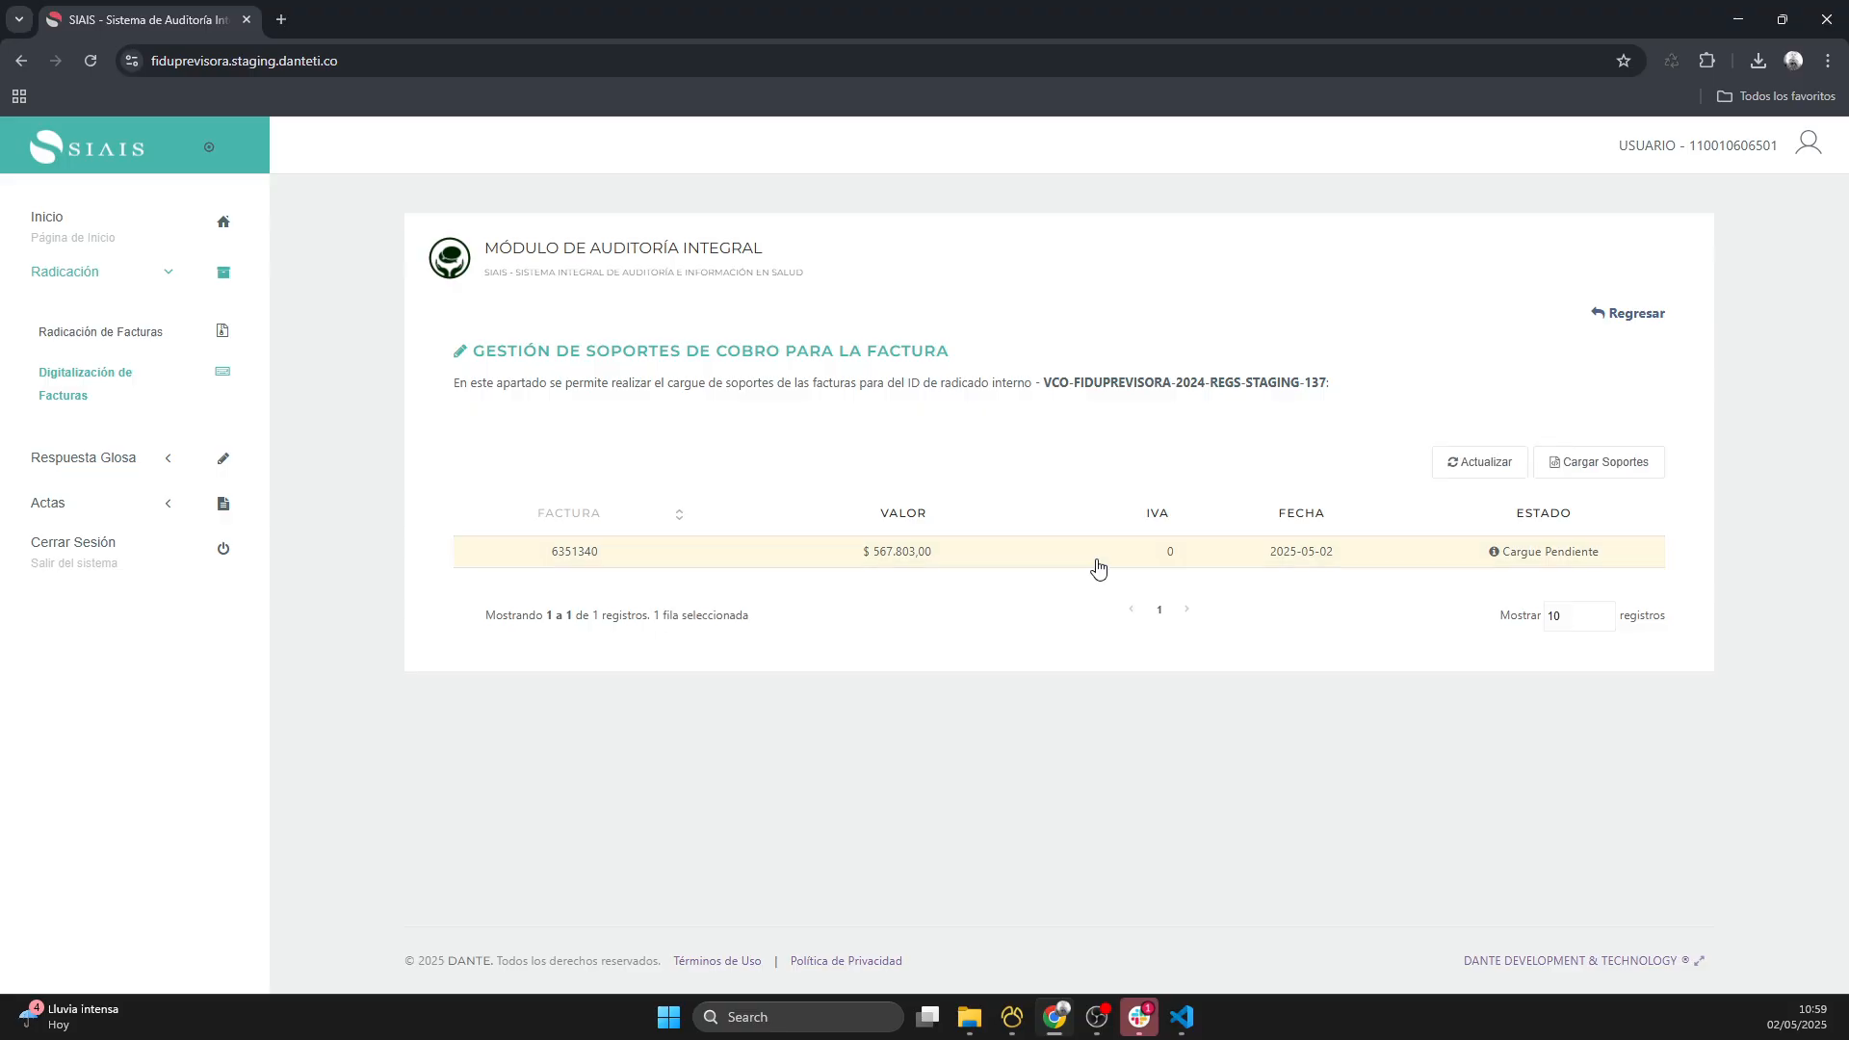
pyautogui.click(1578, 481)
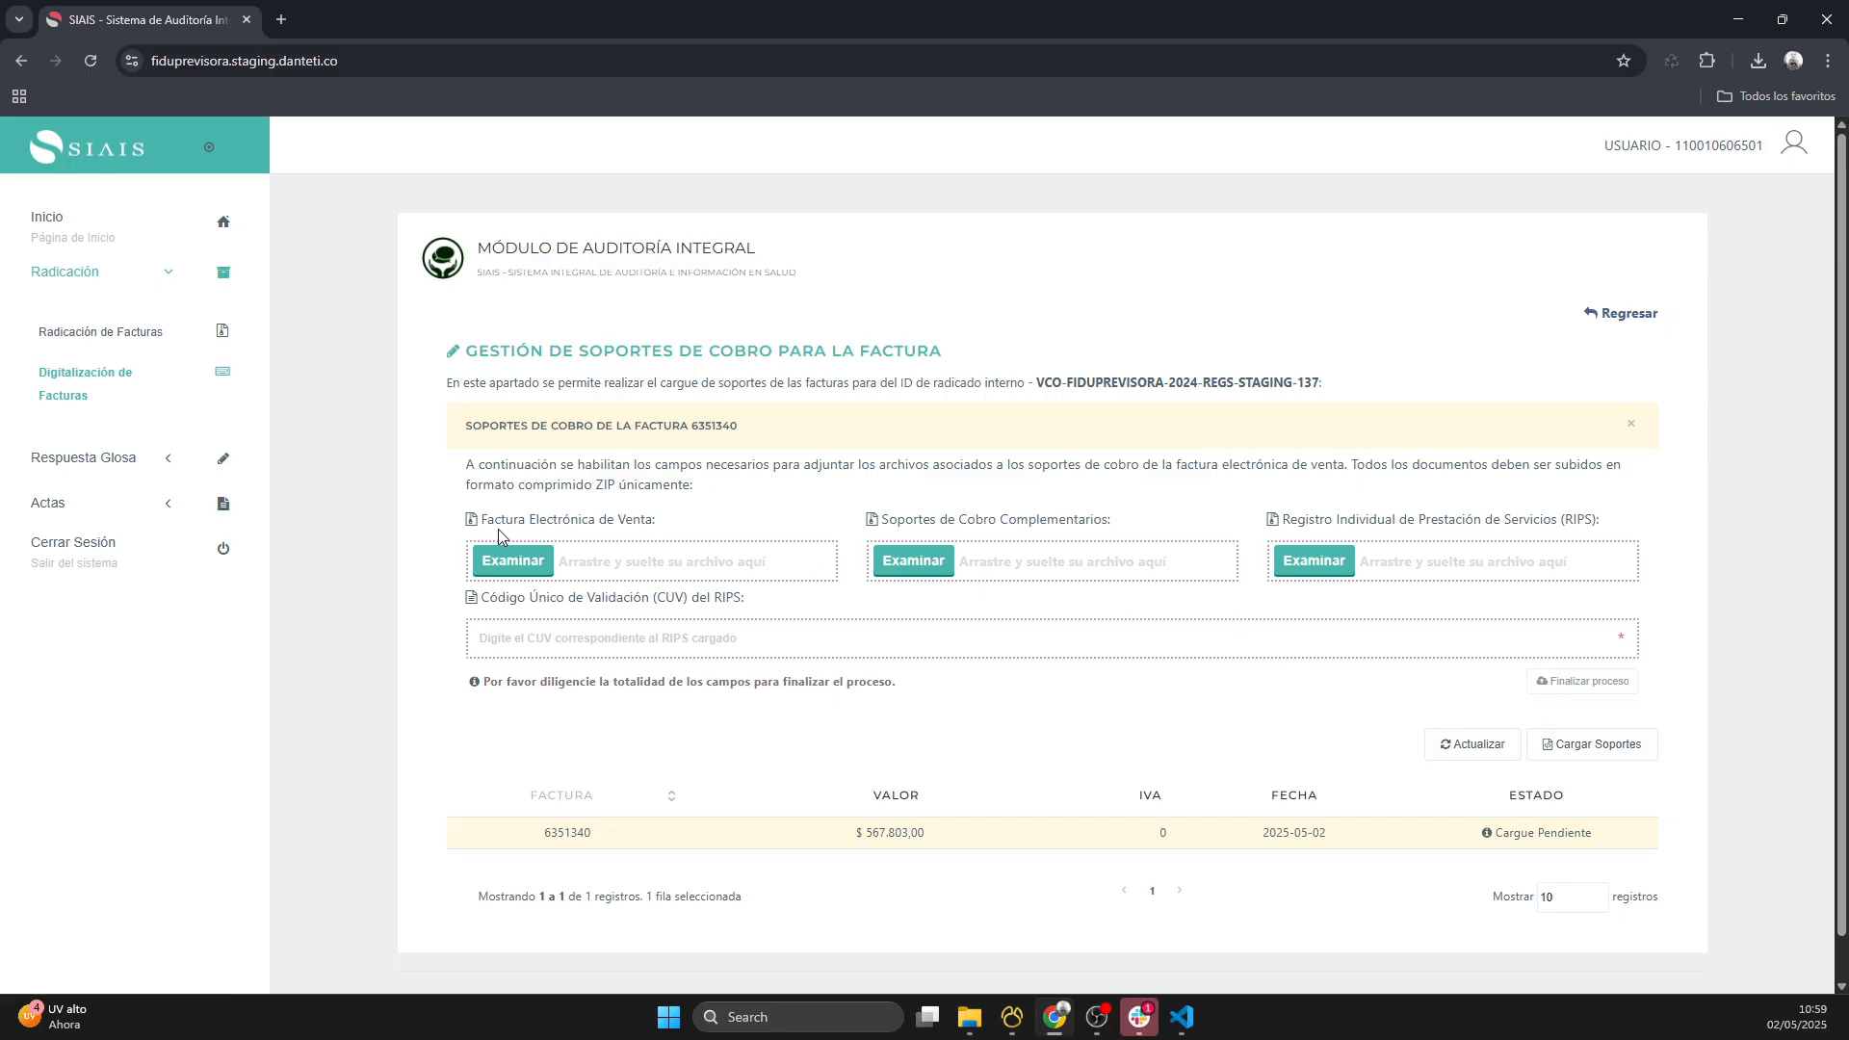
# - Review the invoice, complementary support, RIPS and CUV fields of the supports form and its required file format
pyautogui.moveTo(484, 519); pyautogui.dragTo(691, 521)
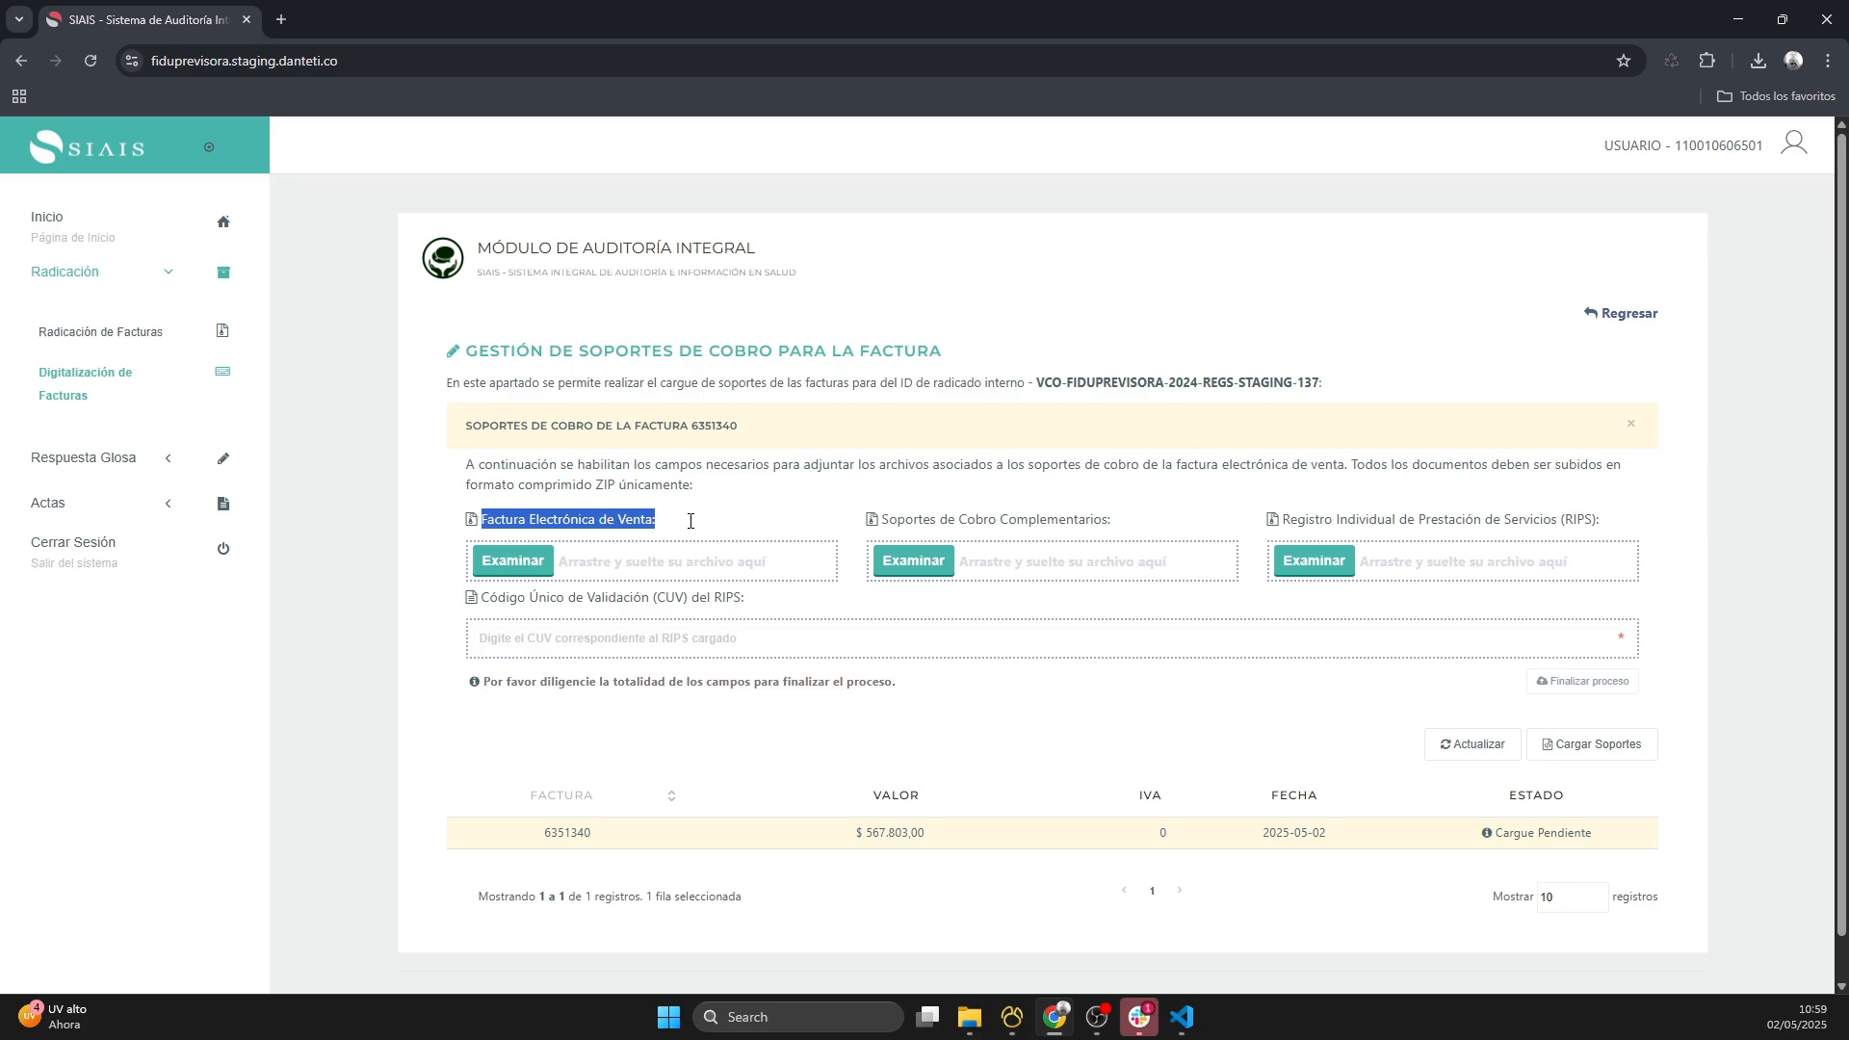
pyautogui.moveTo(880, 522); pyautogui.dragTo(1113, 522)
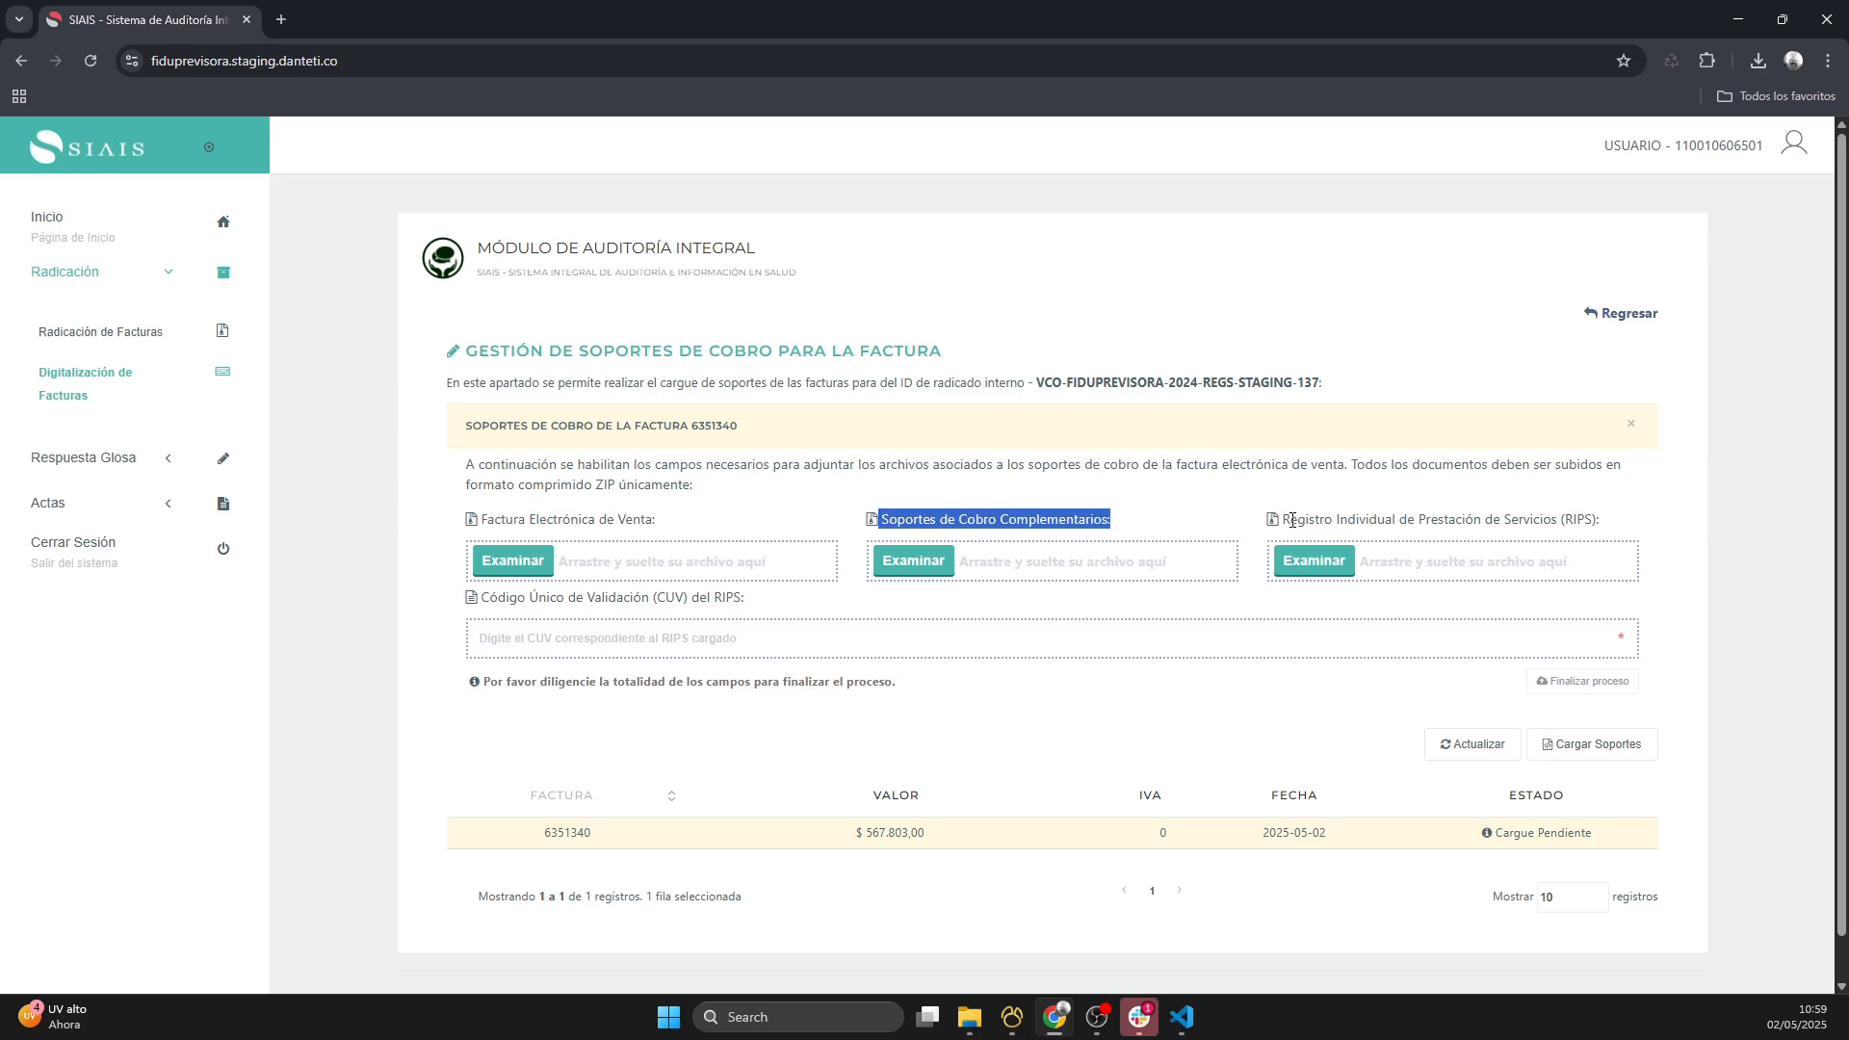
pyautogui.moveTo(1289, 521); pyautogui.dragTo(1610, 524)
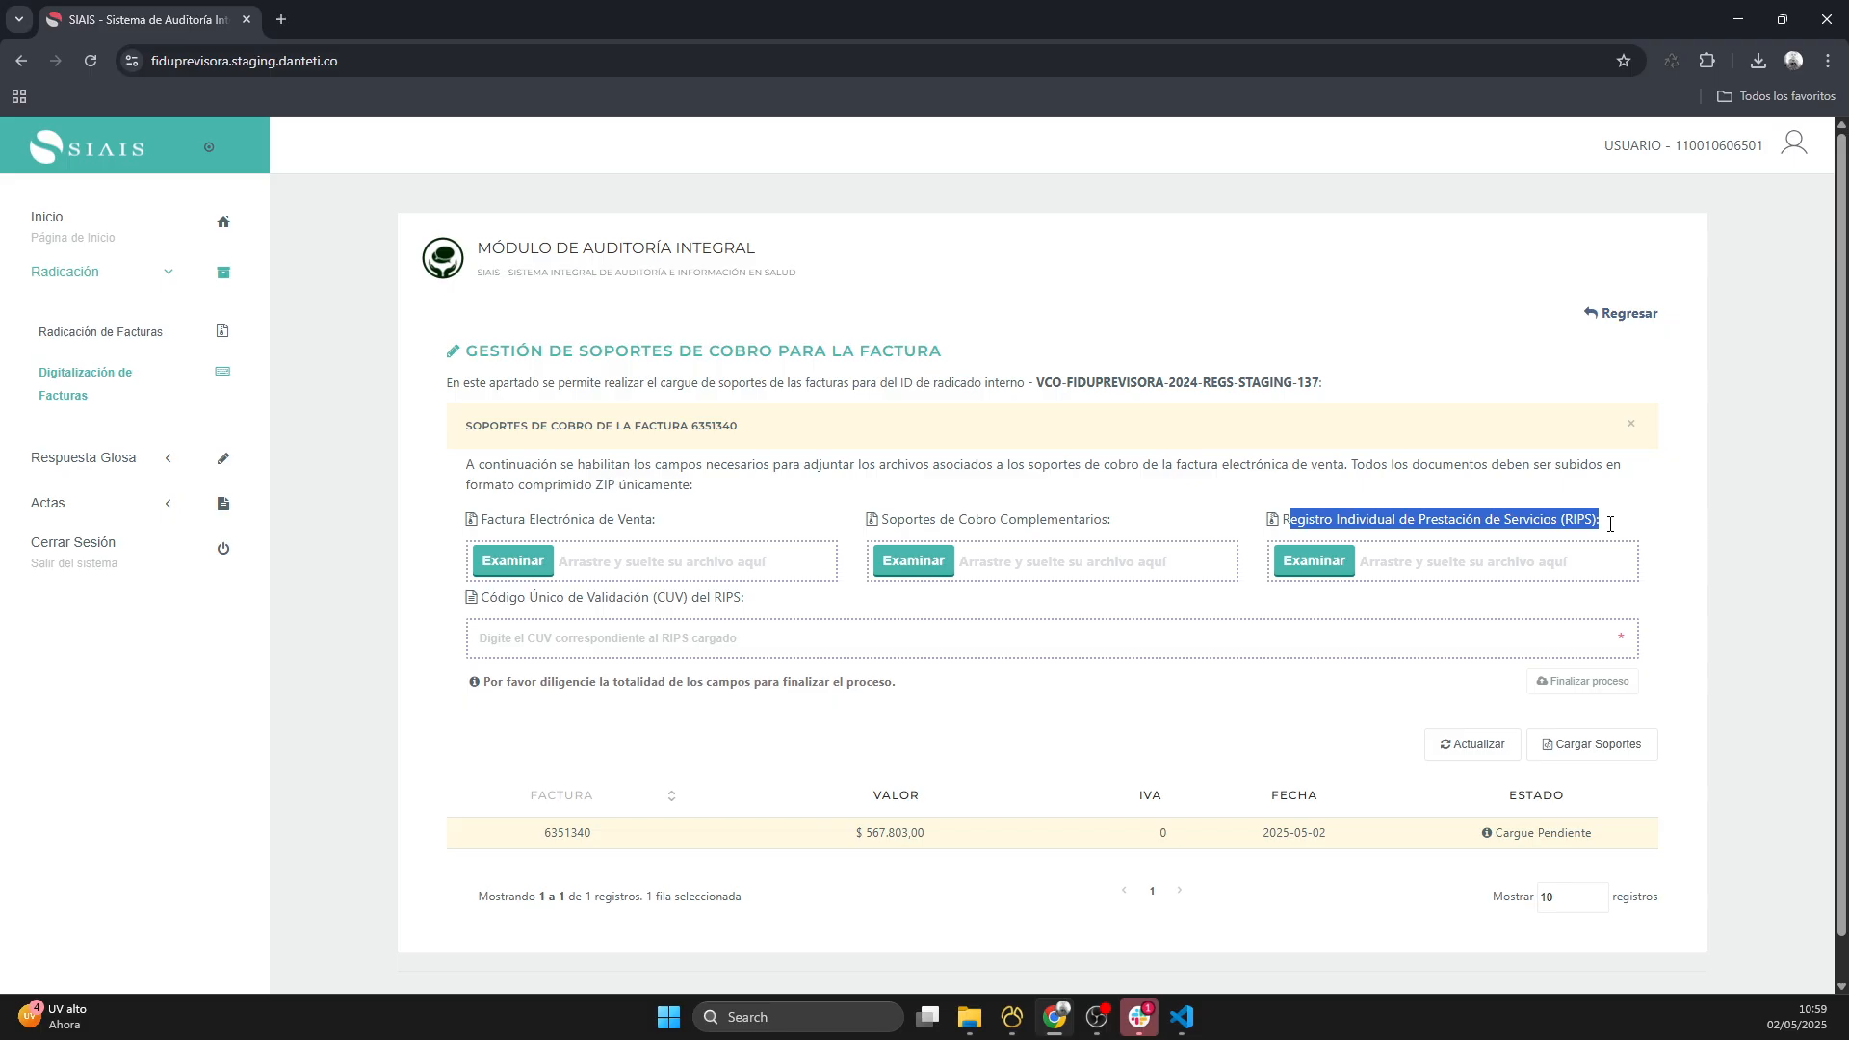
pyautogui.click(547, 634)
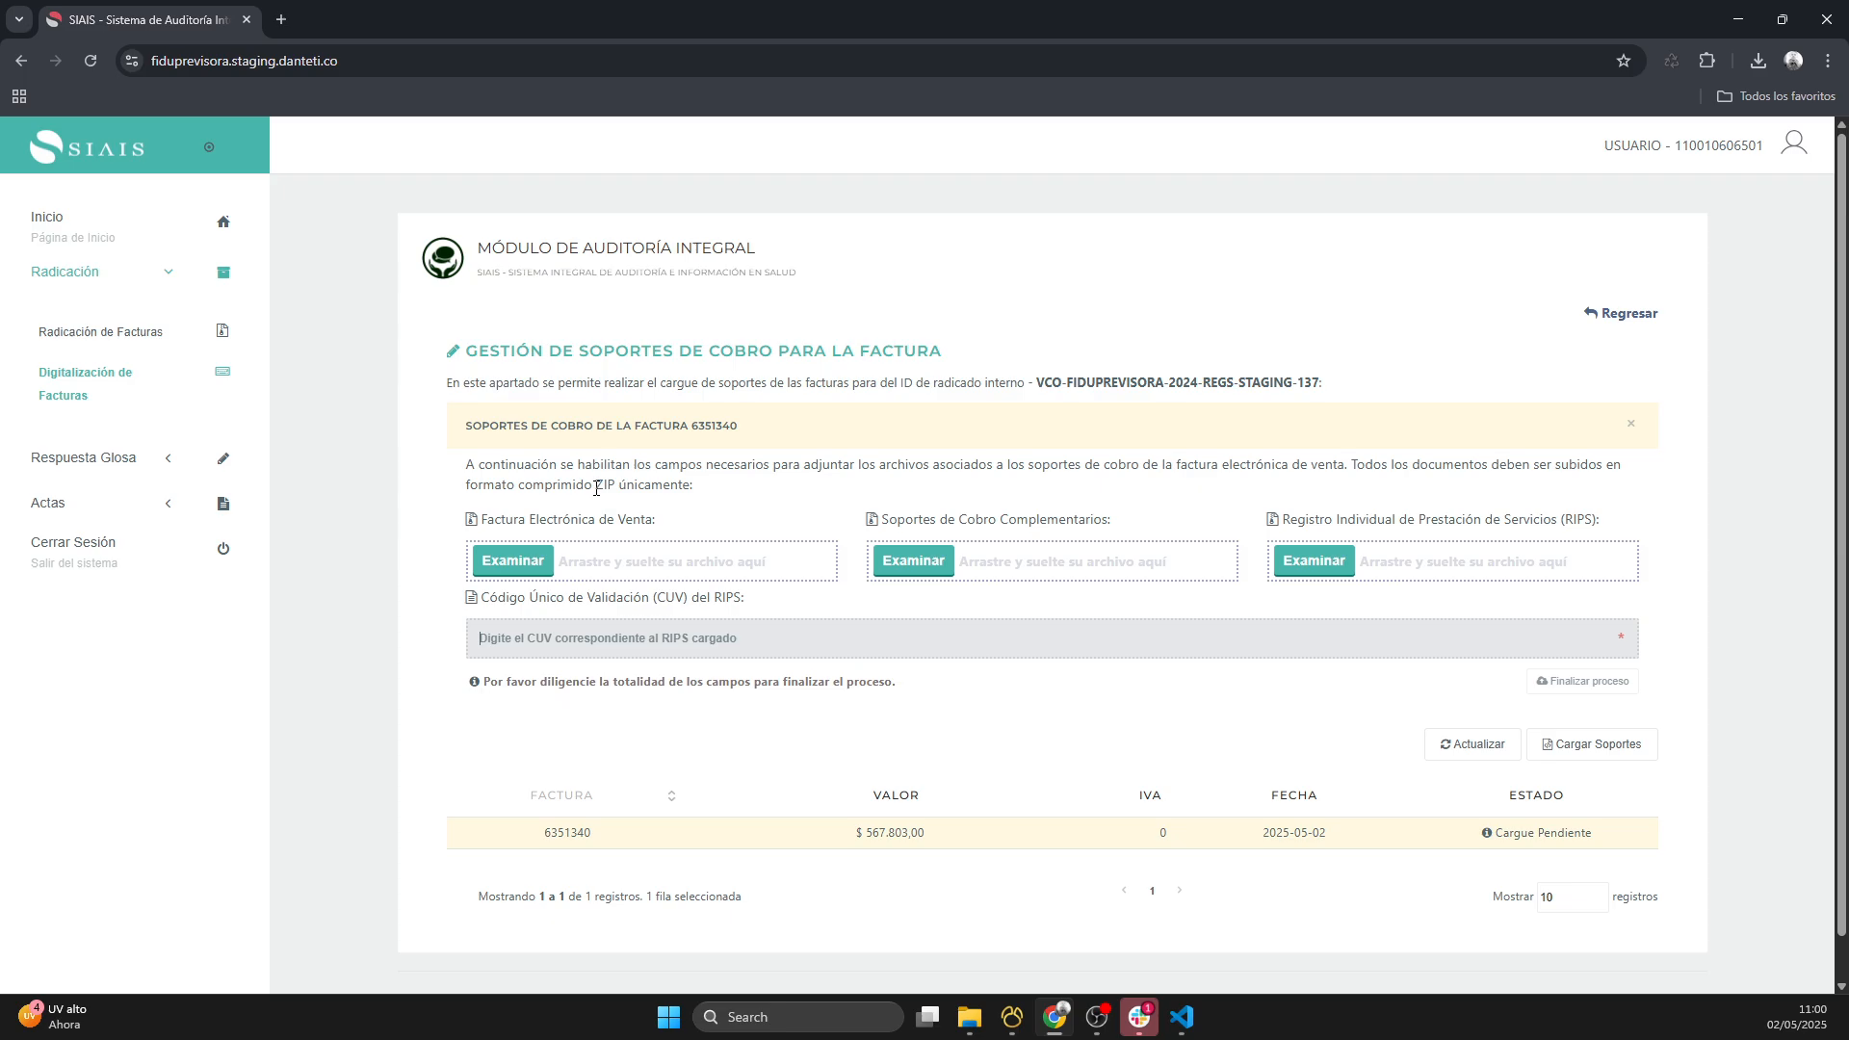
pyautogui.moveTo(597, 487); pyautogui.dragTo(616, 487)
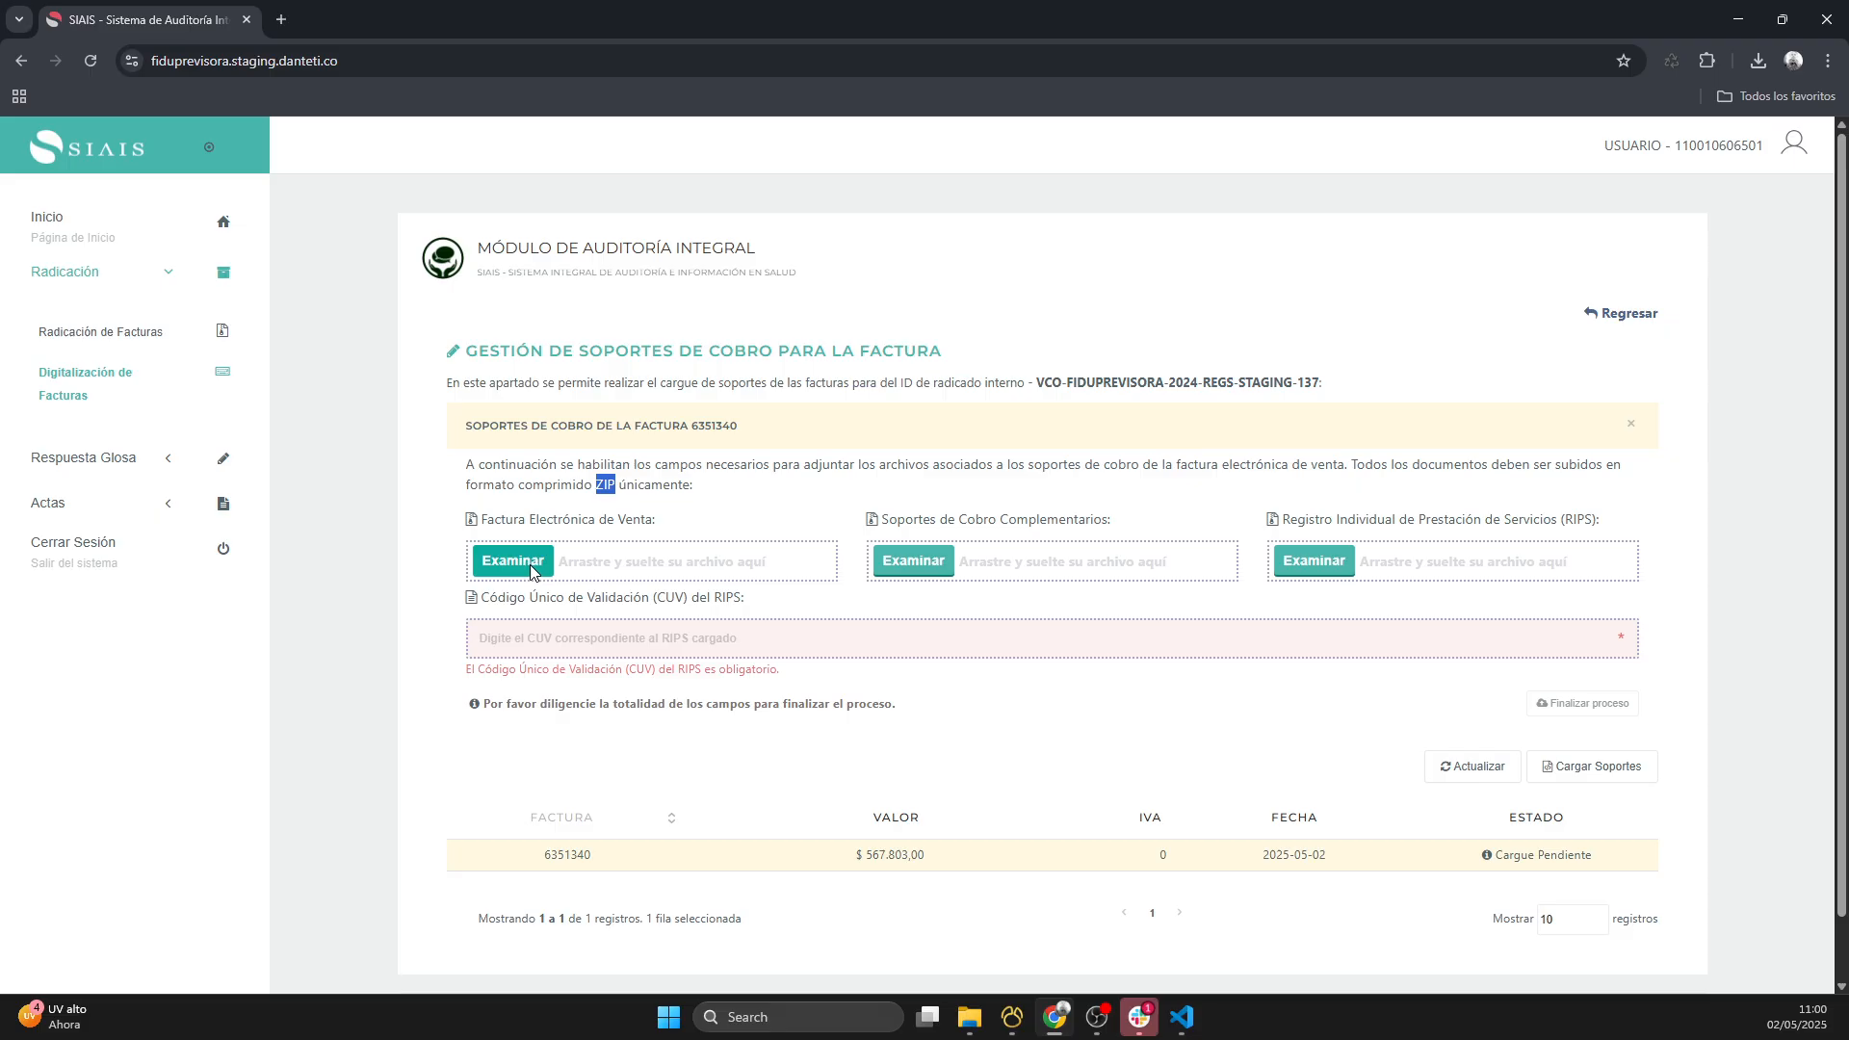
pyautogui.moveTo(480, 520); pyautogui.dragTo(657, 521)
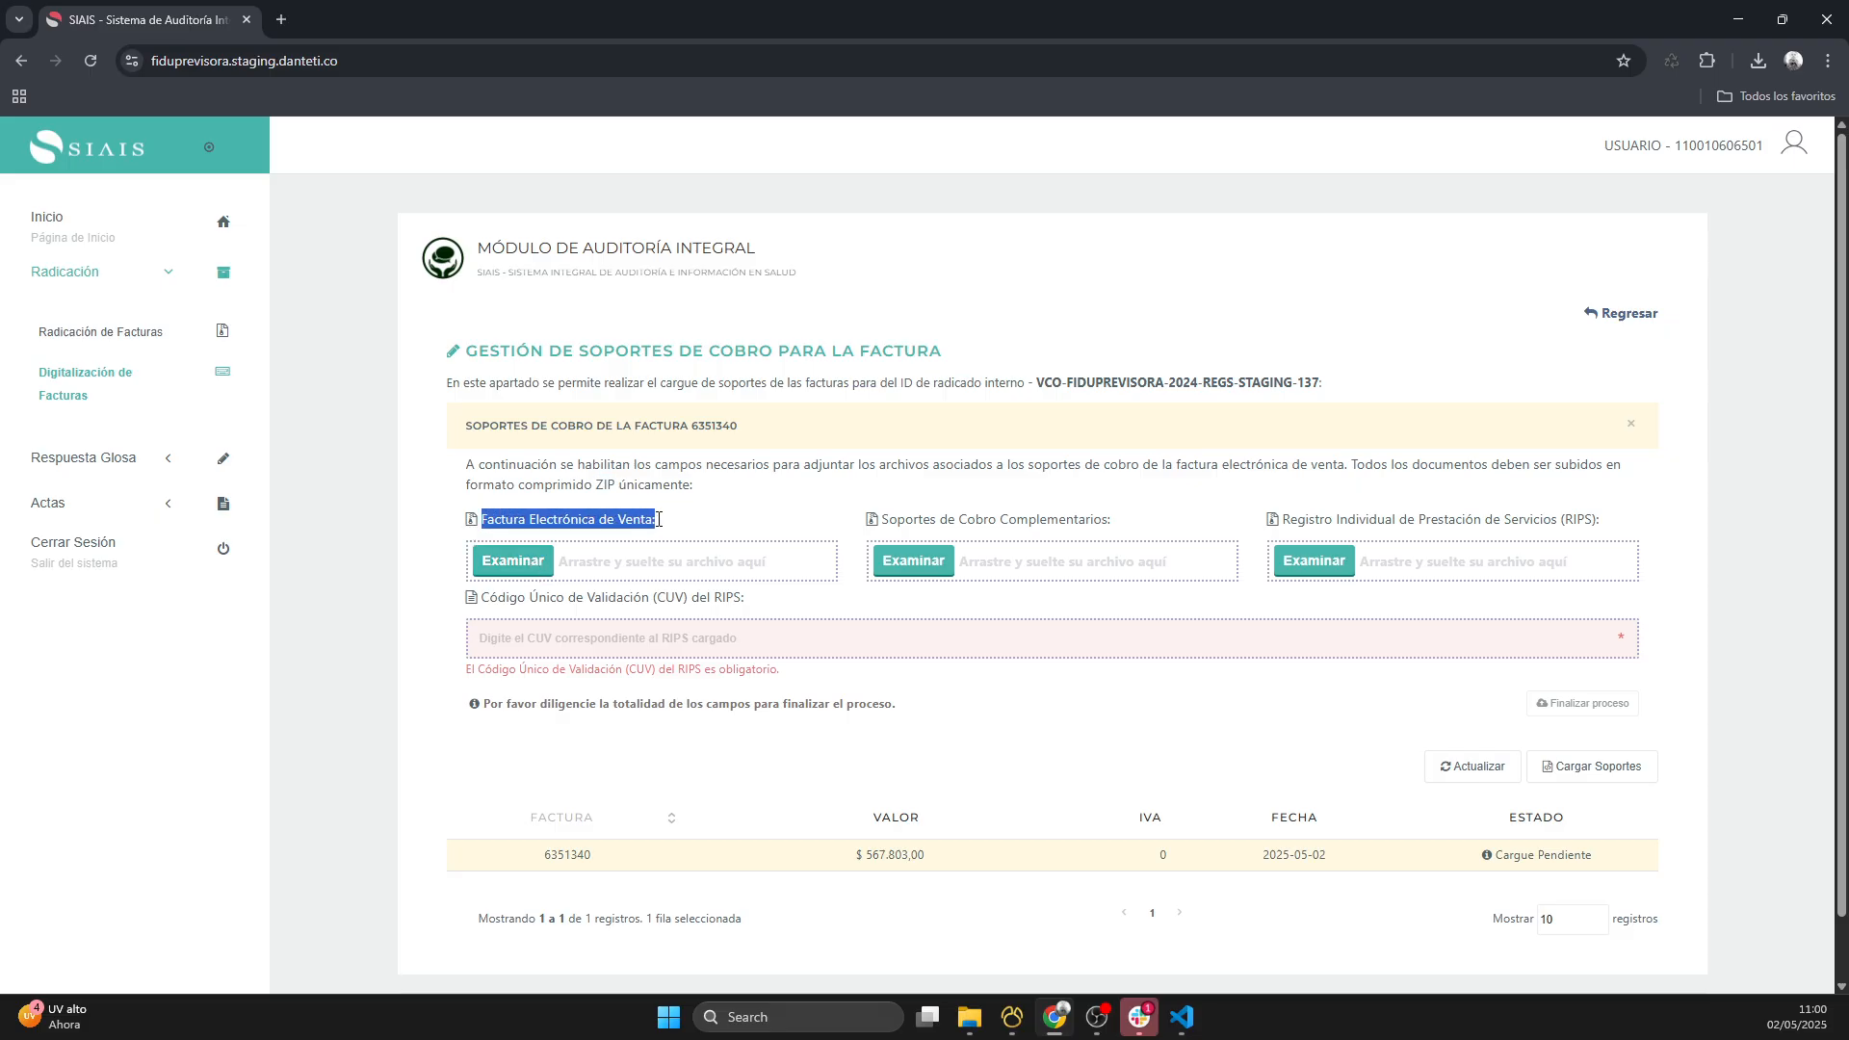
# - Attach 6351340-XML.zip as the Factura Electrónica de Venta and 6351340.zip as the Soportes de Cobro Complementarios
pyautogui.click(517, 560)
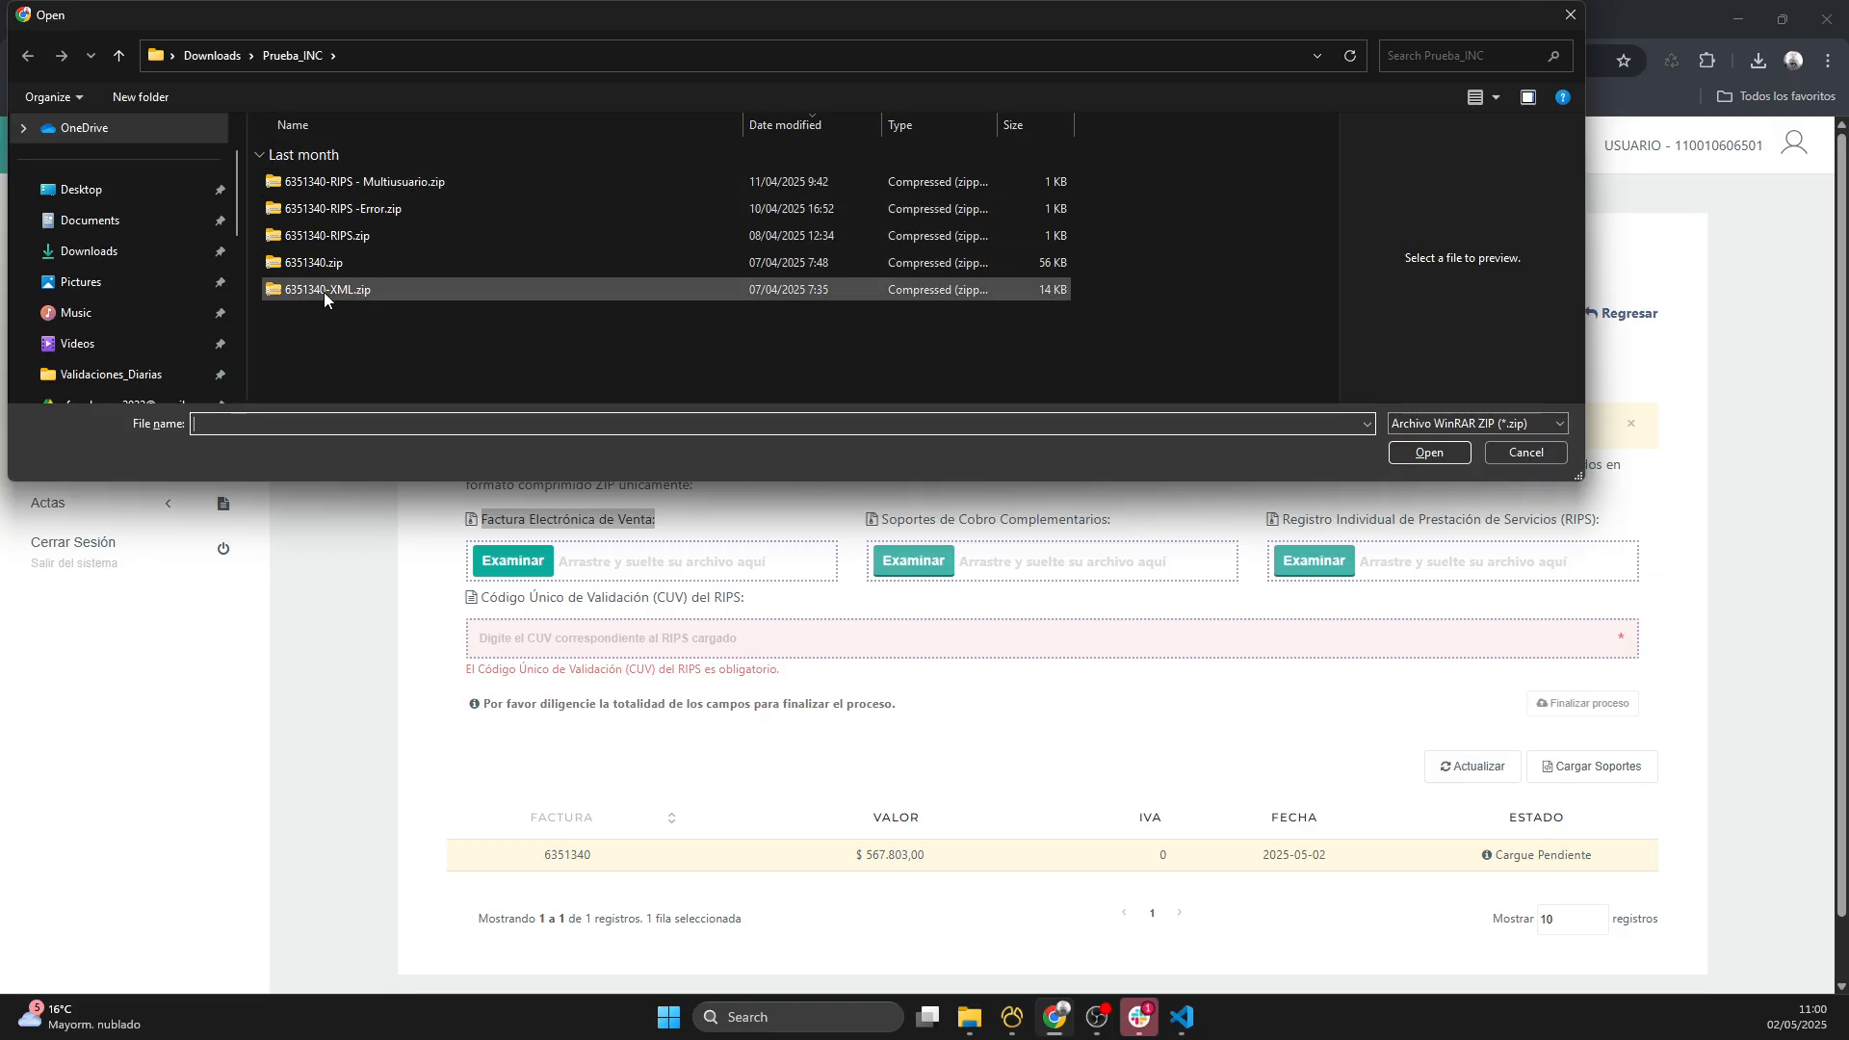
pyautogui.click(356, 291)
pyautogui.click(1429, 453)
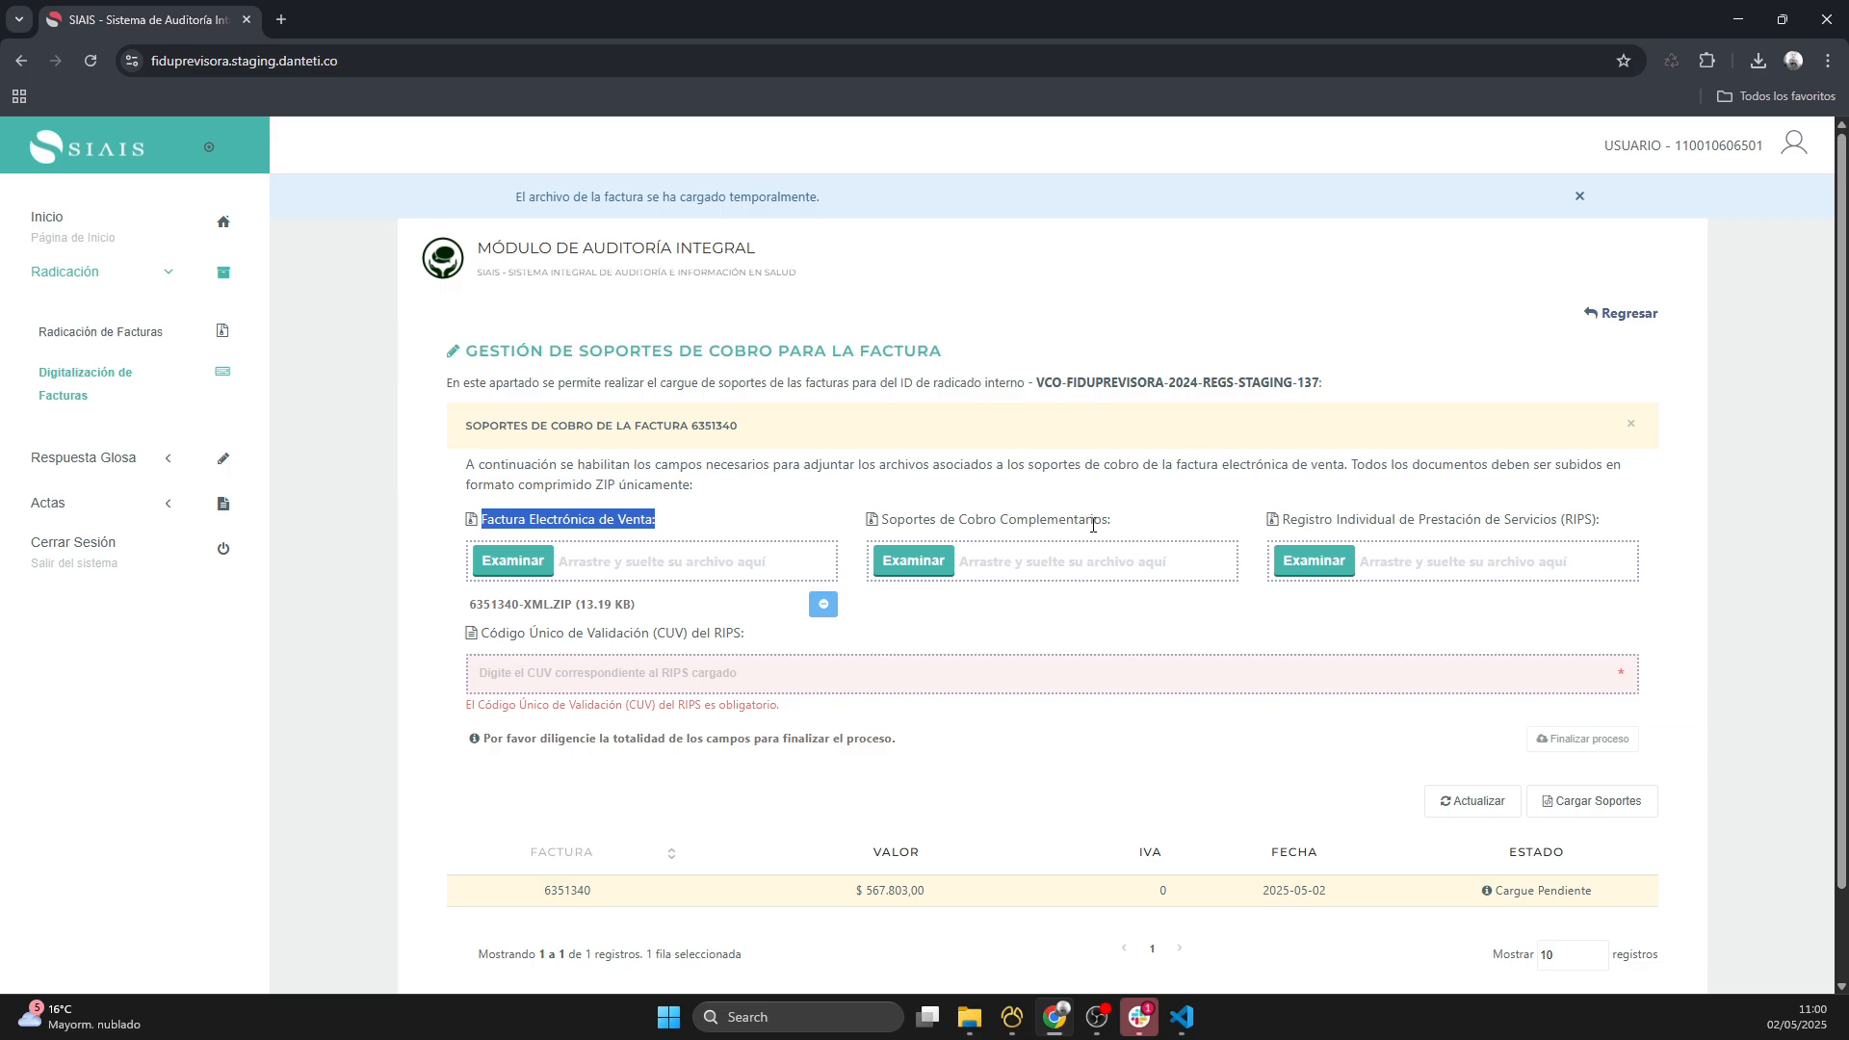
pyautogui.click(920, 566)
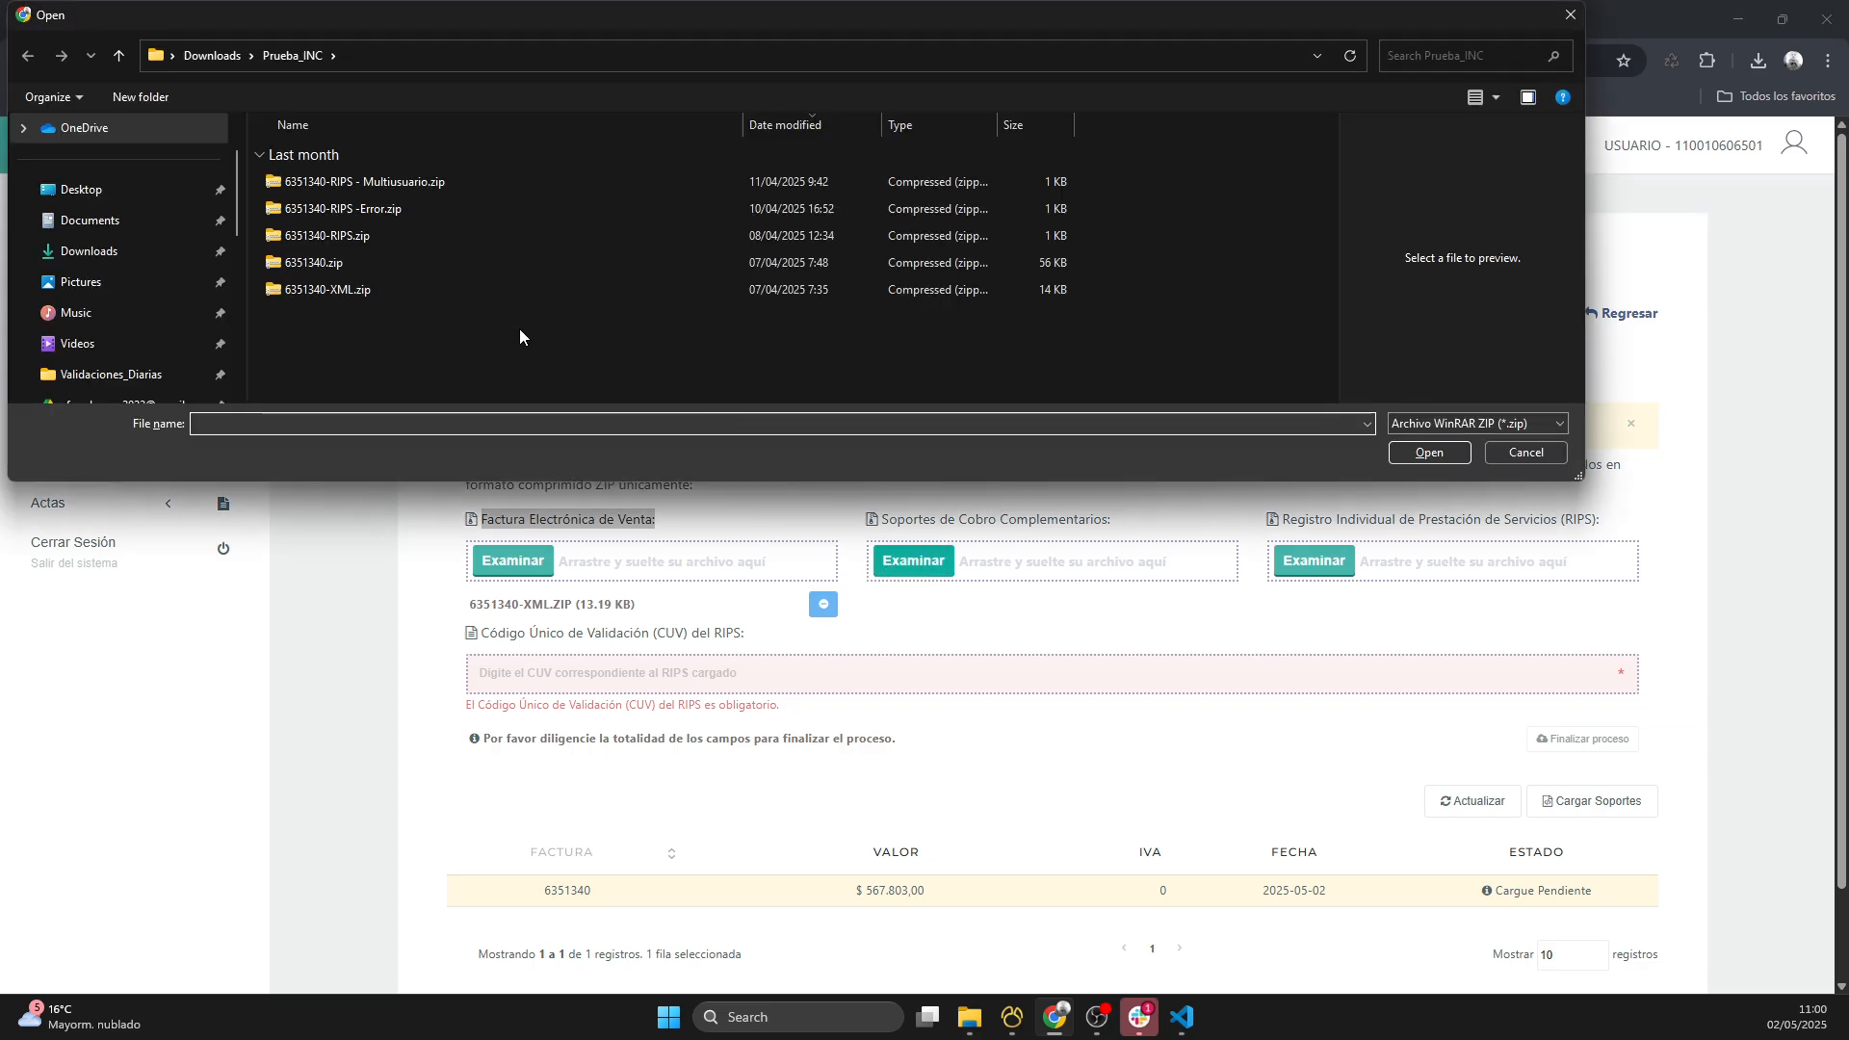
pyautogui.click(405, 264)
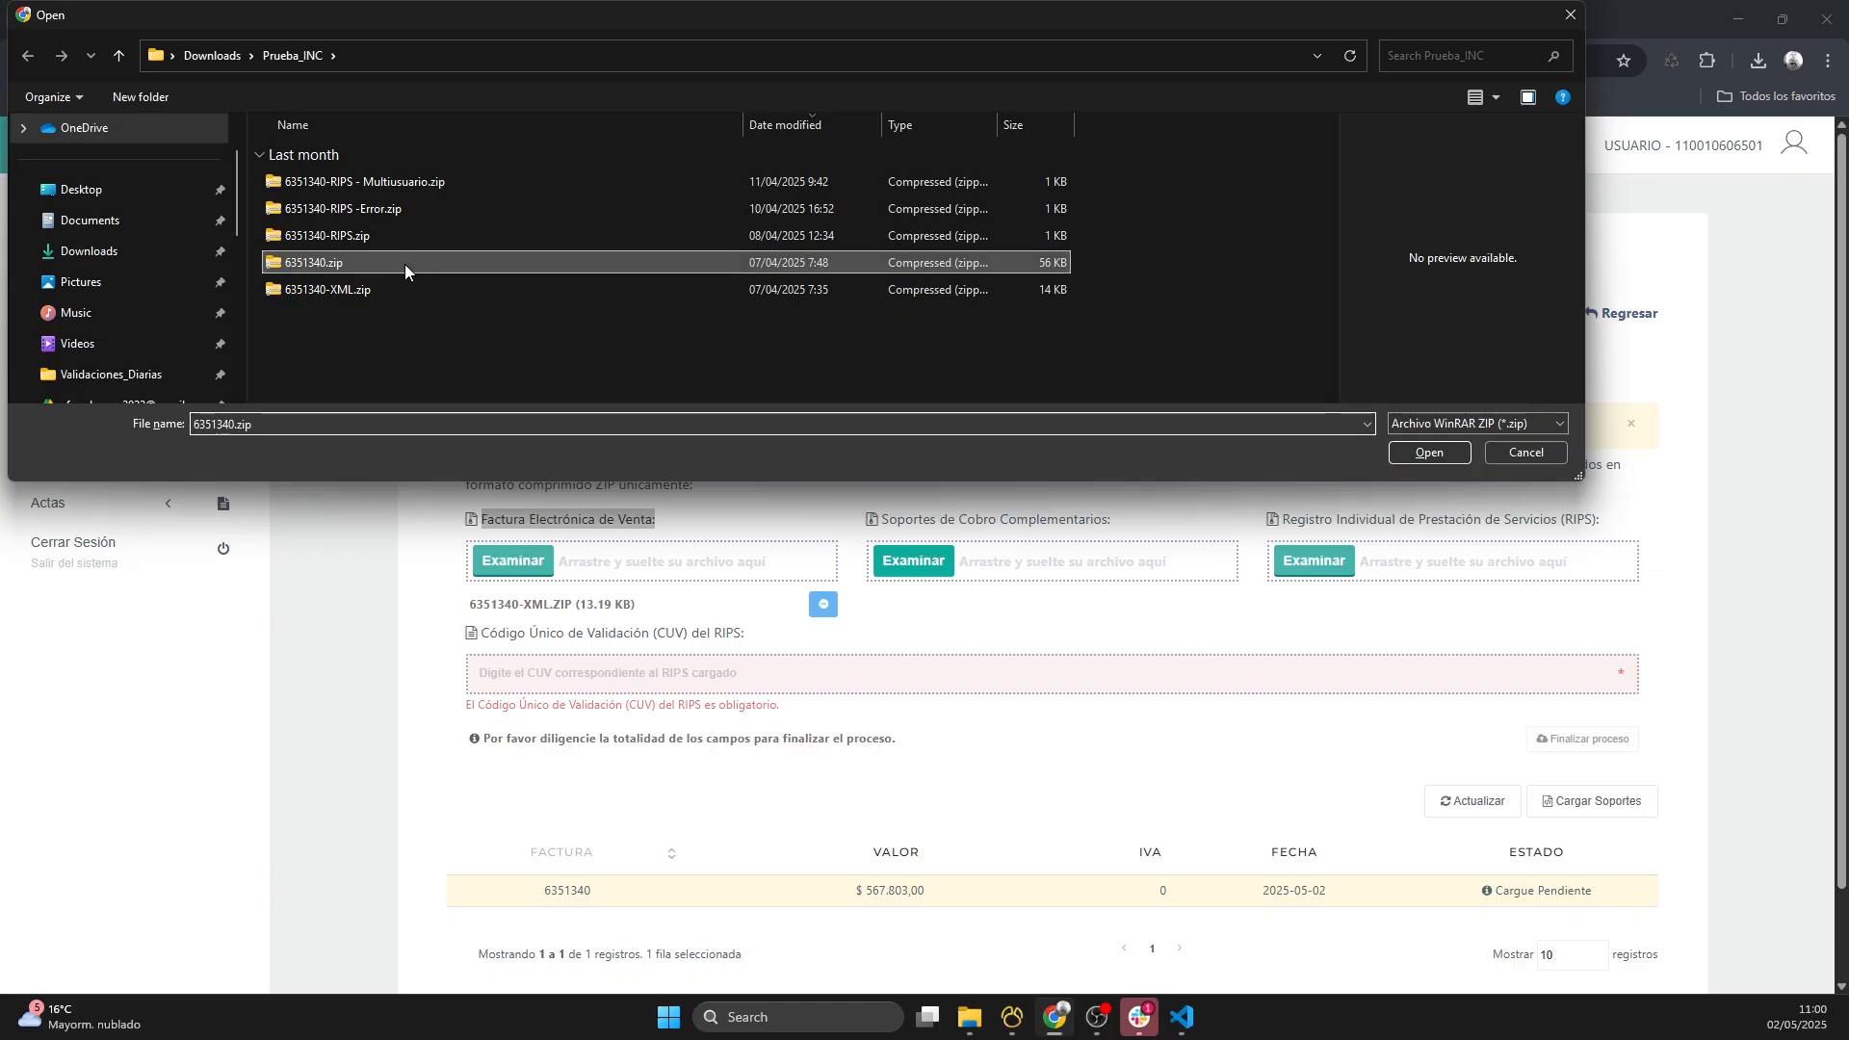
pyautogui.click(1422, 454)
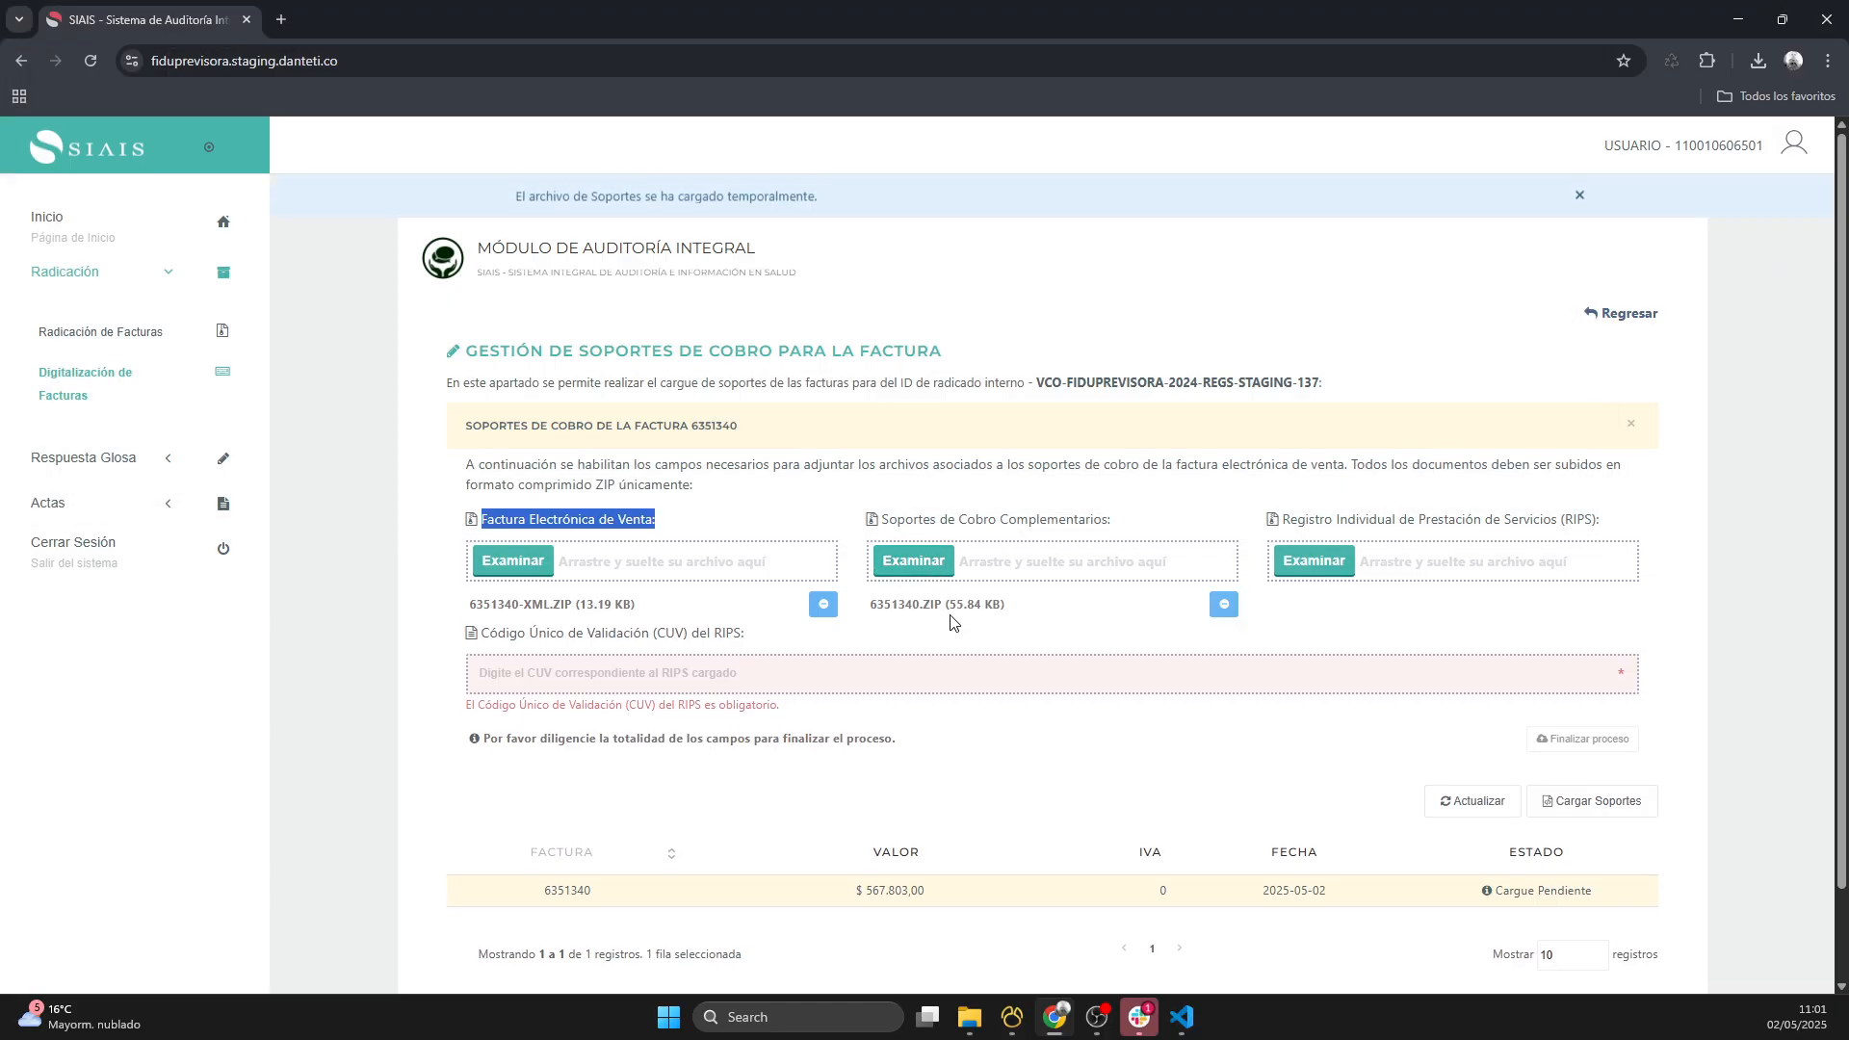
# - Attach 6351340-RIPS.zip as the Registro Individual de Prestación de Servicios (RIPS)
pyautogui.click(1317, 567)
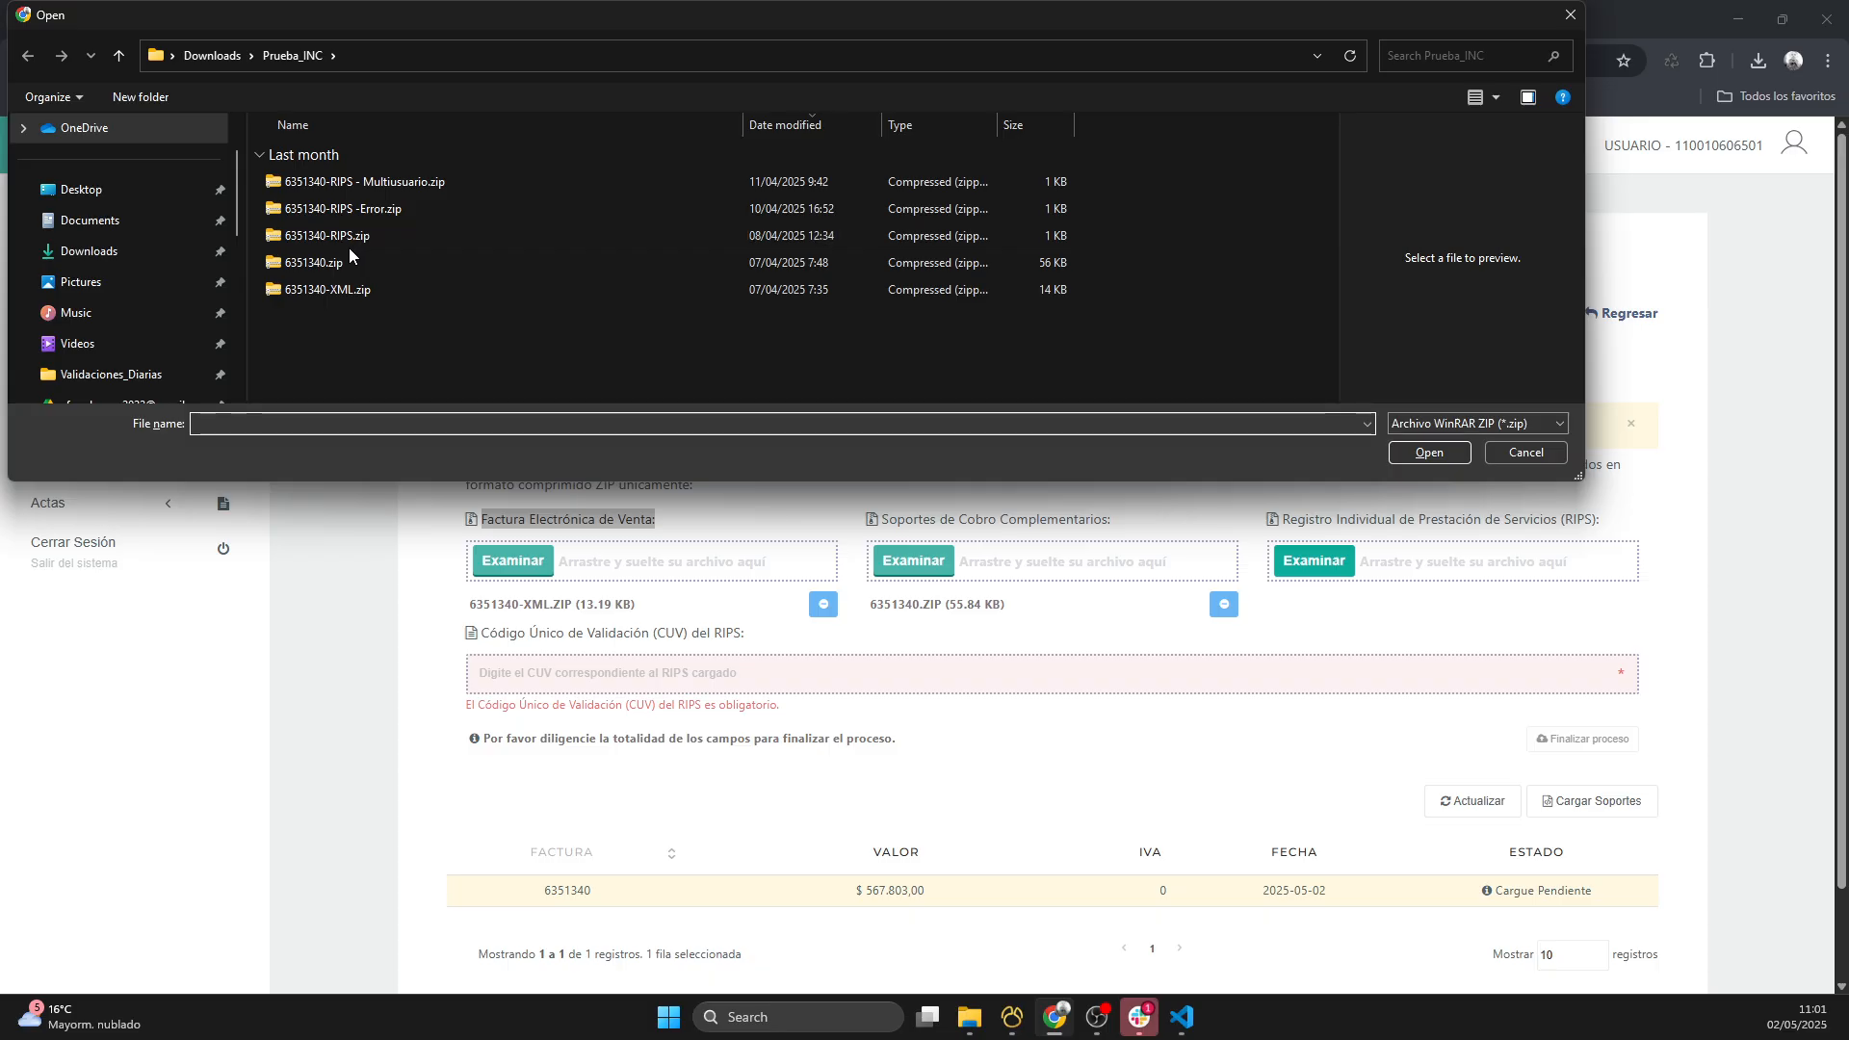
pyautogui.click(300, 235)
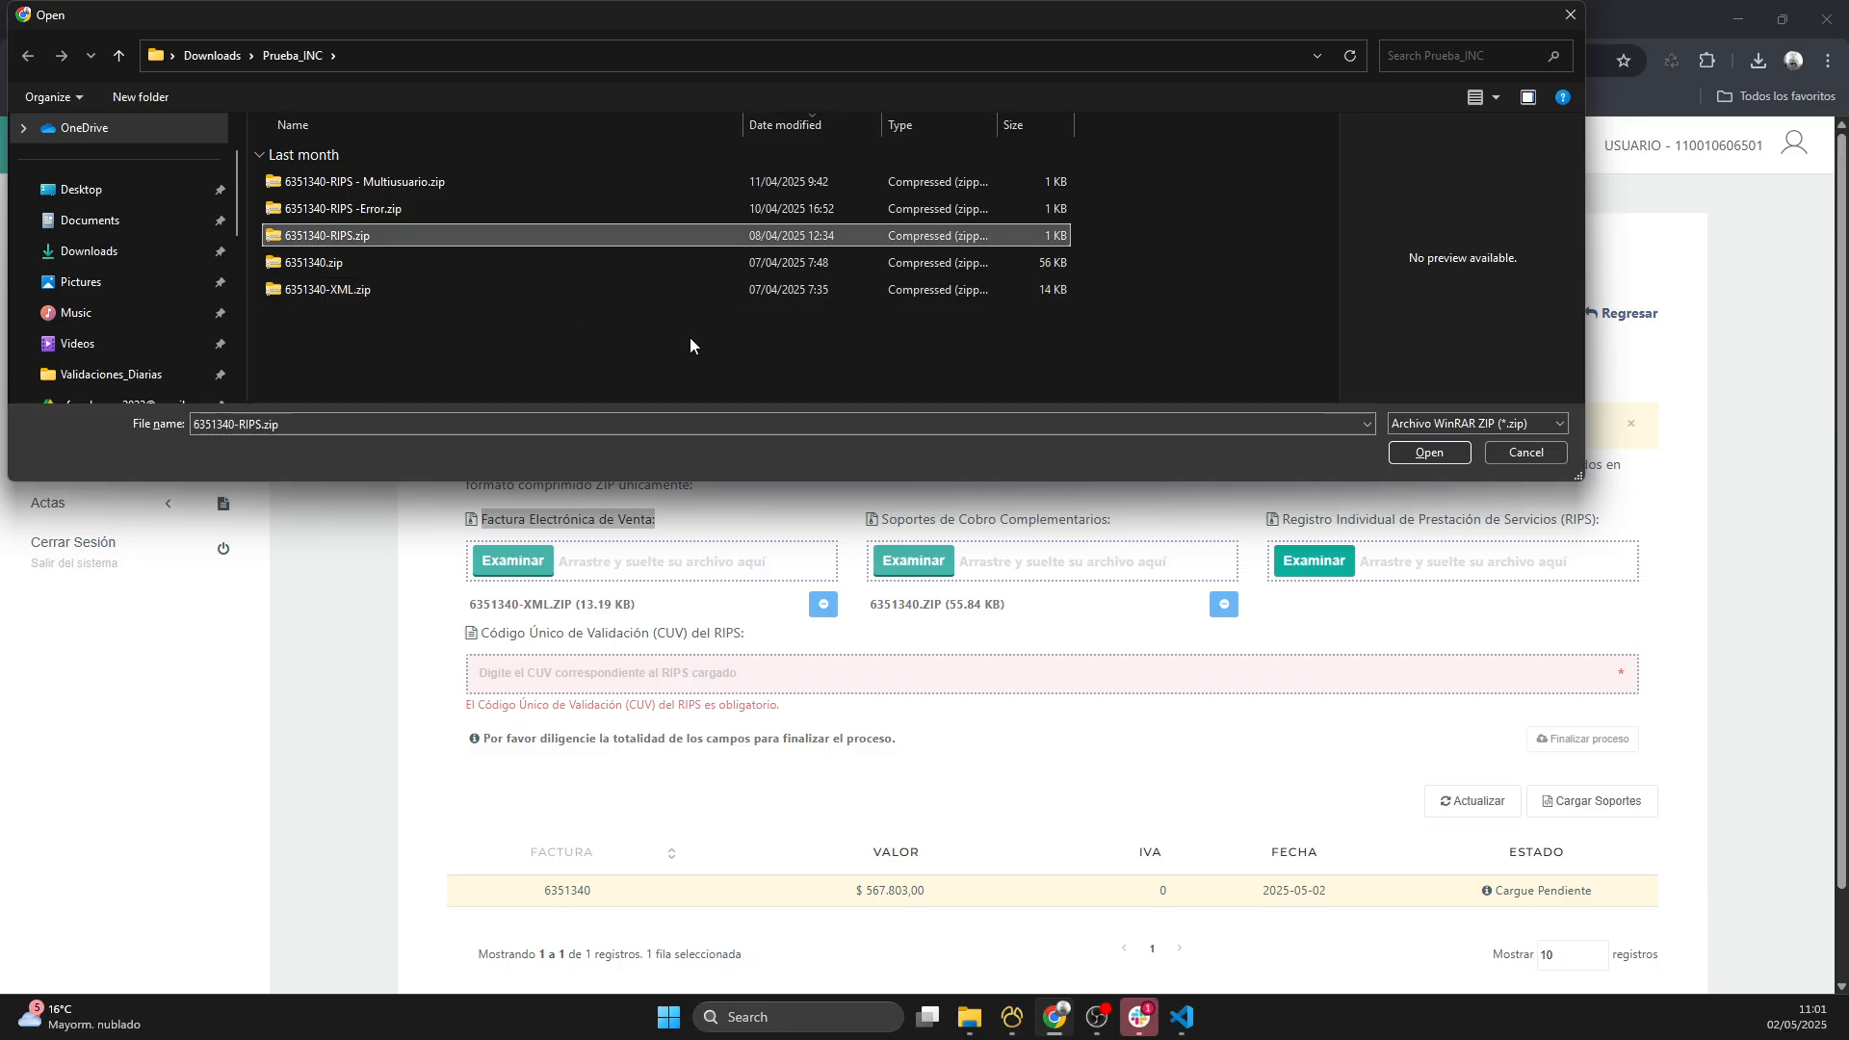
pyautogui.click(1430, 452)
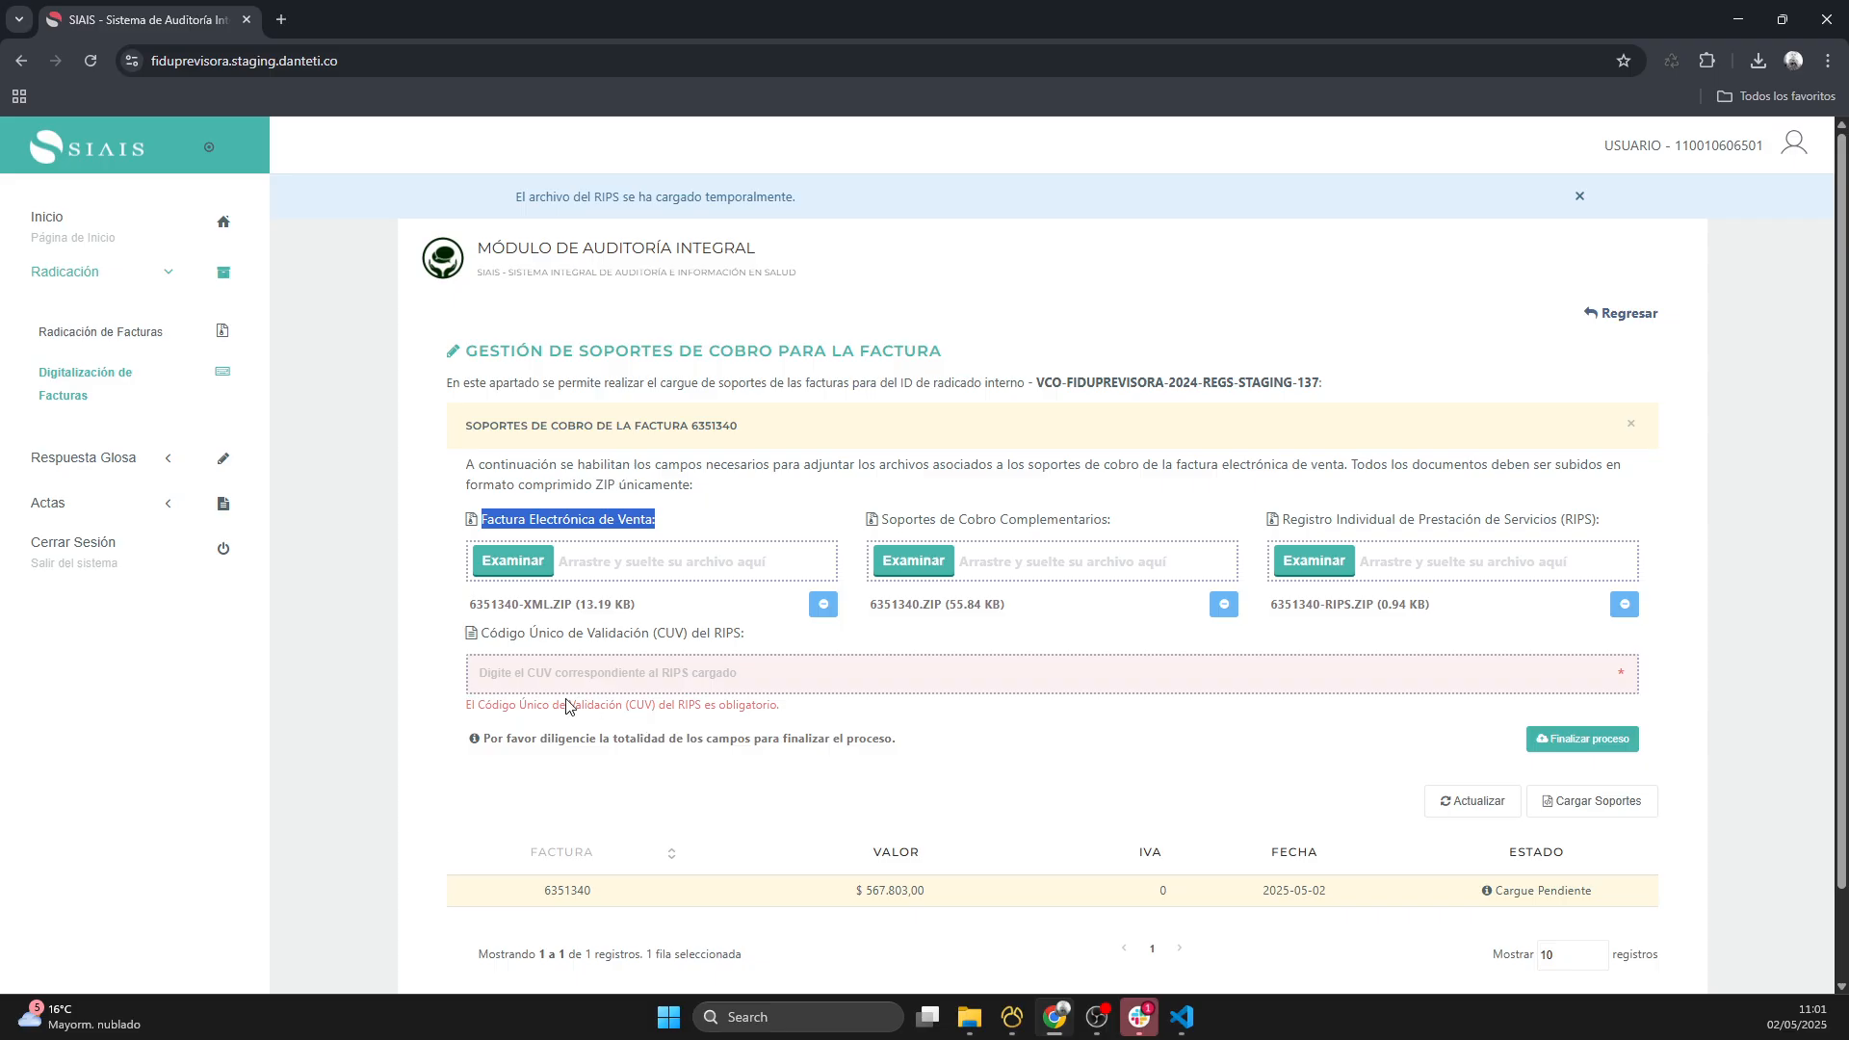
# - Paste the RIPS validation code into the Código Único de Validación (CUV) field and finalize the support upload process
pyautogui.click(554, 672)
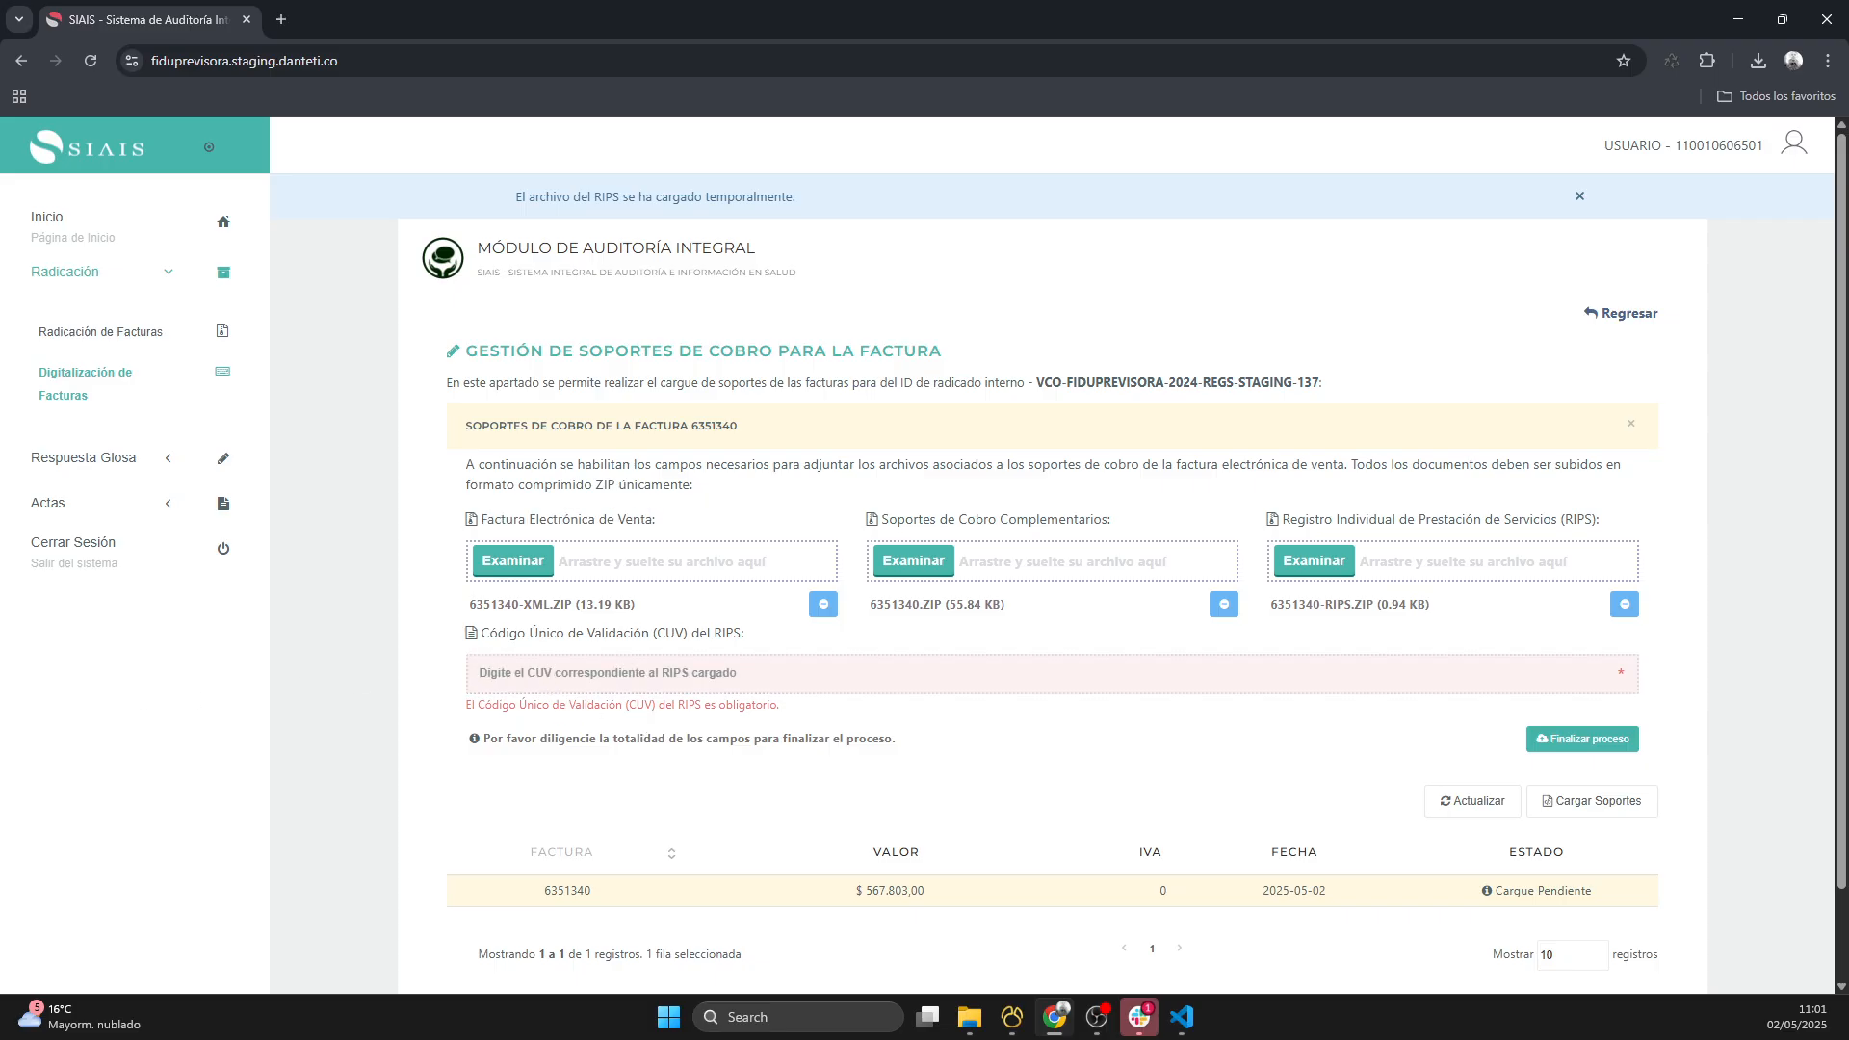
pyautogui.hotkey('alt', 'Tab')
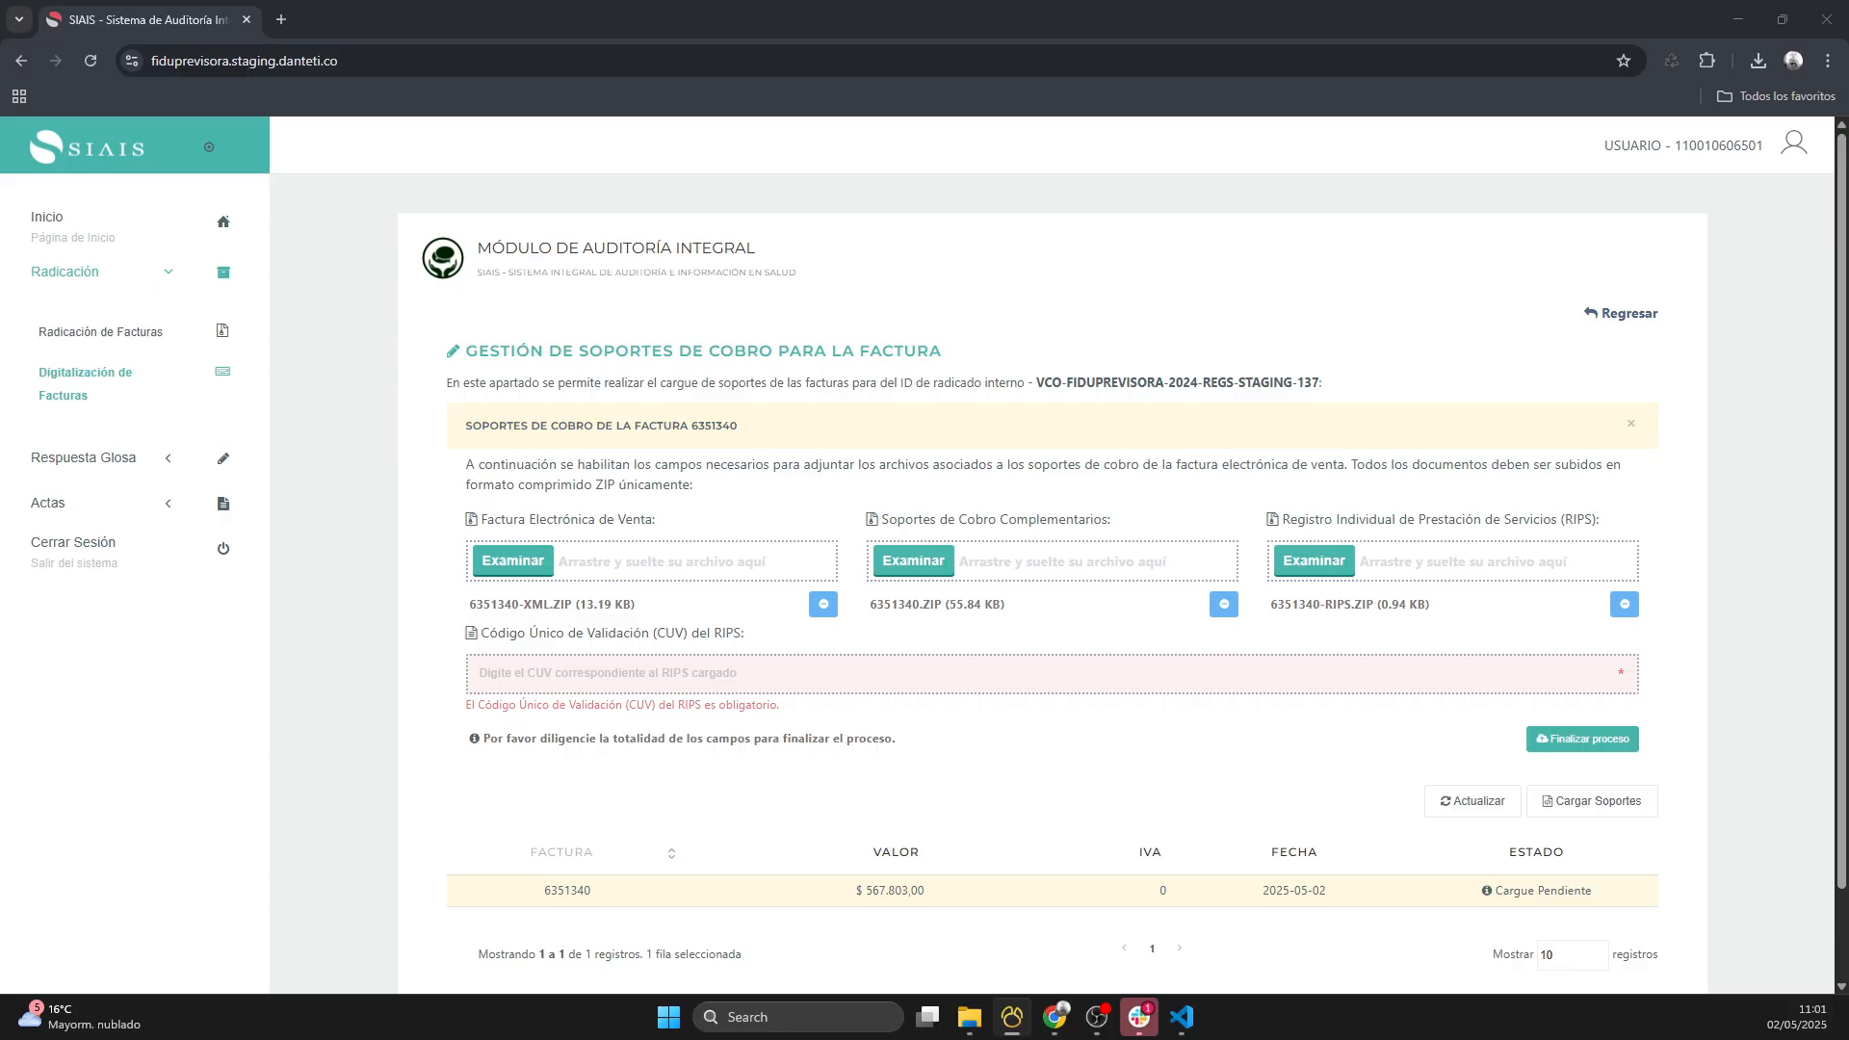
pyautogui.click(659, 680)
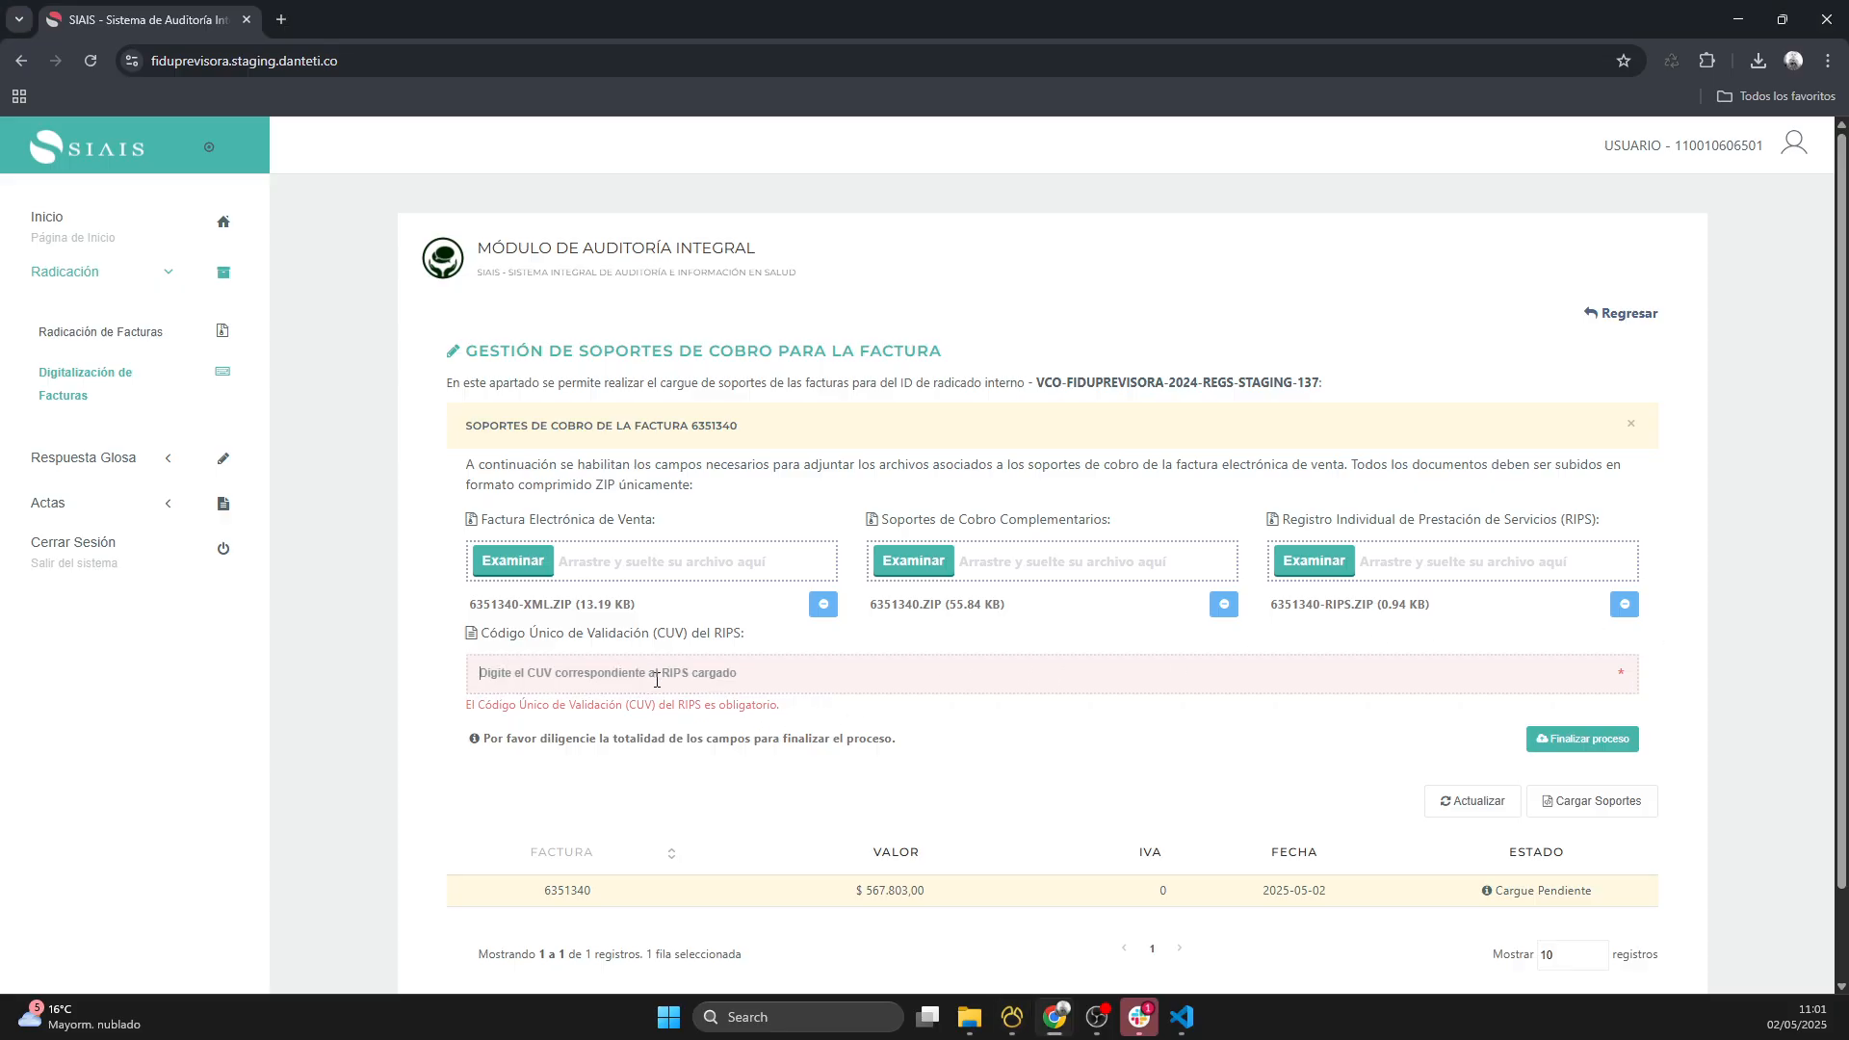
pyautogui.write('c4745b9b0112855c68e9c04f7c345b7057aae7c7e950405c8e4b48ad9811da8c4698dad19ab39a4cc8c1446061e581ae')
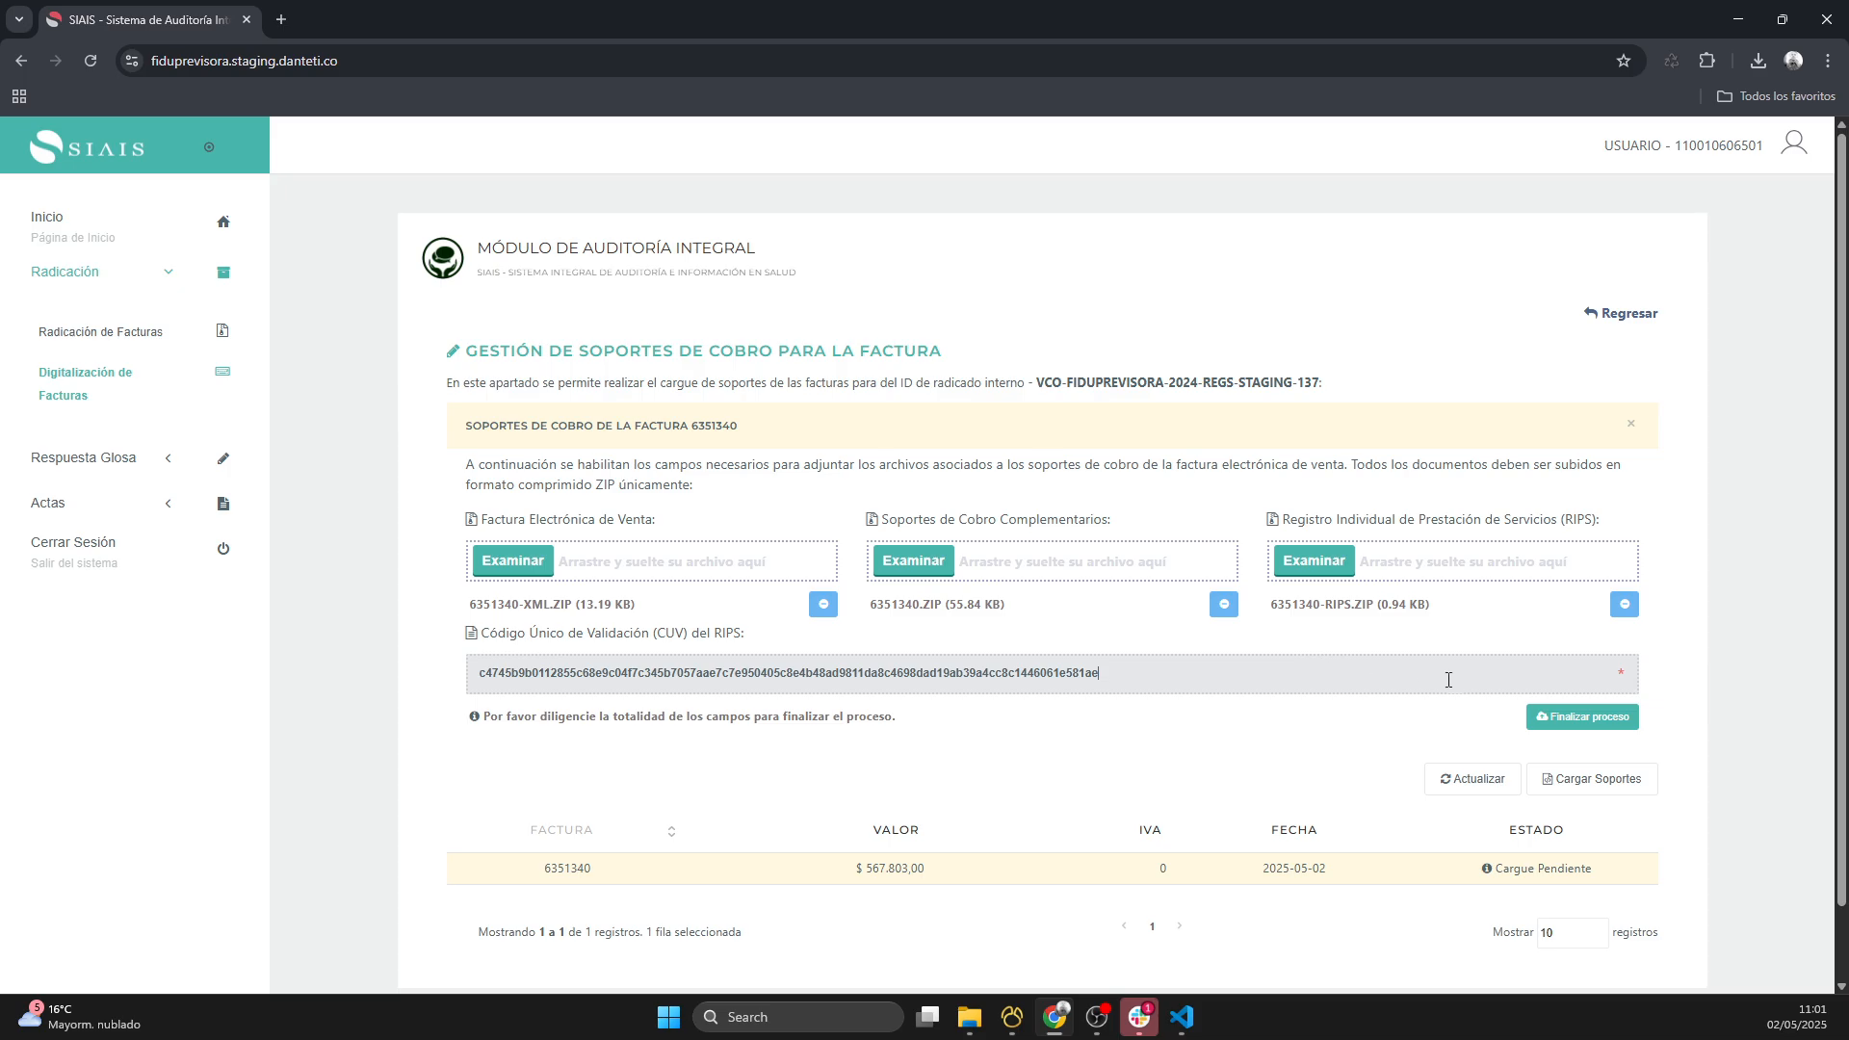
pyautogui.click(1590, 729)
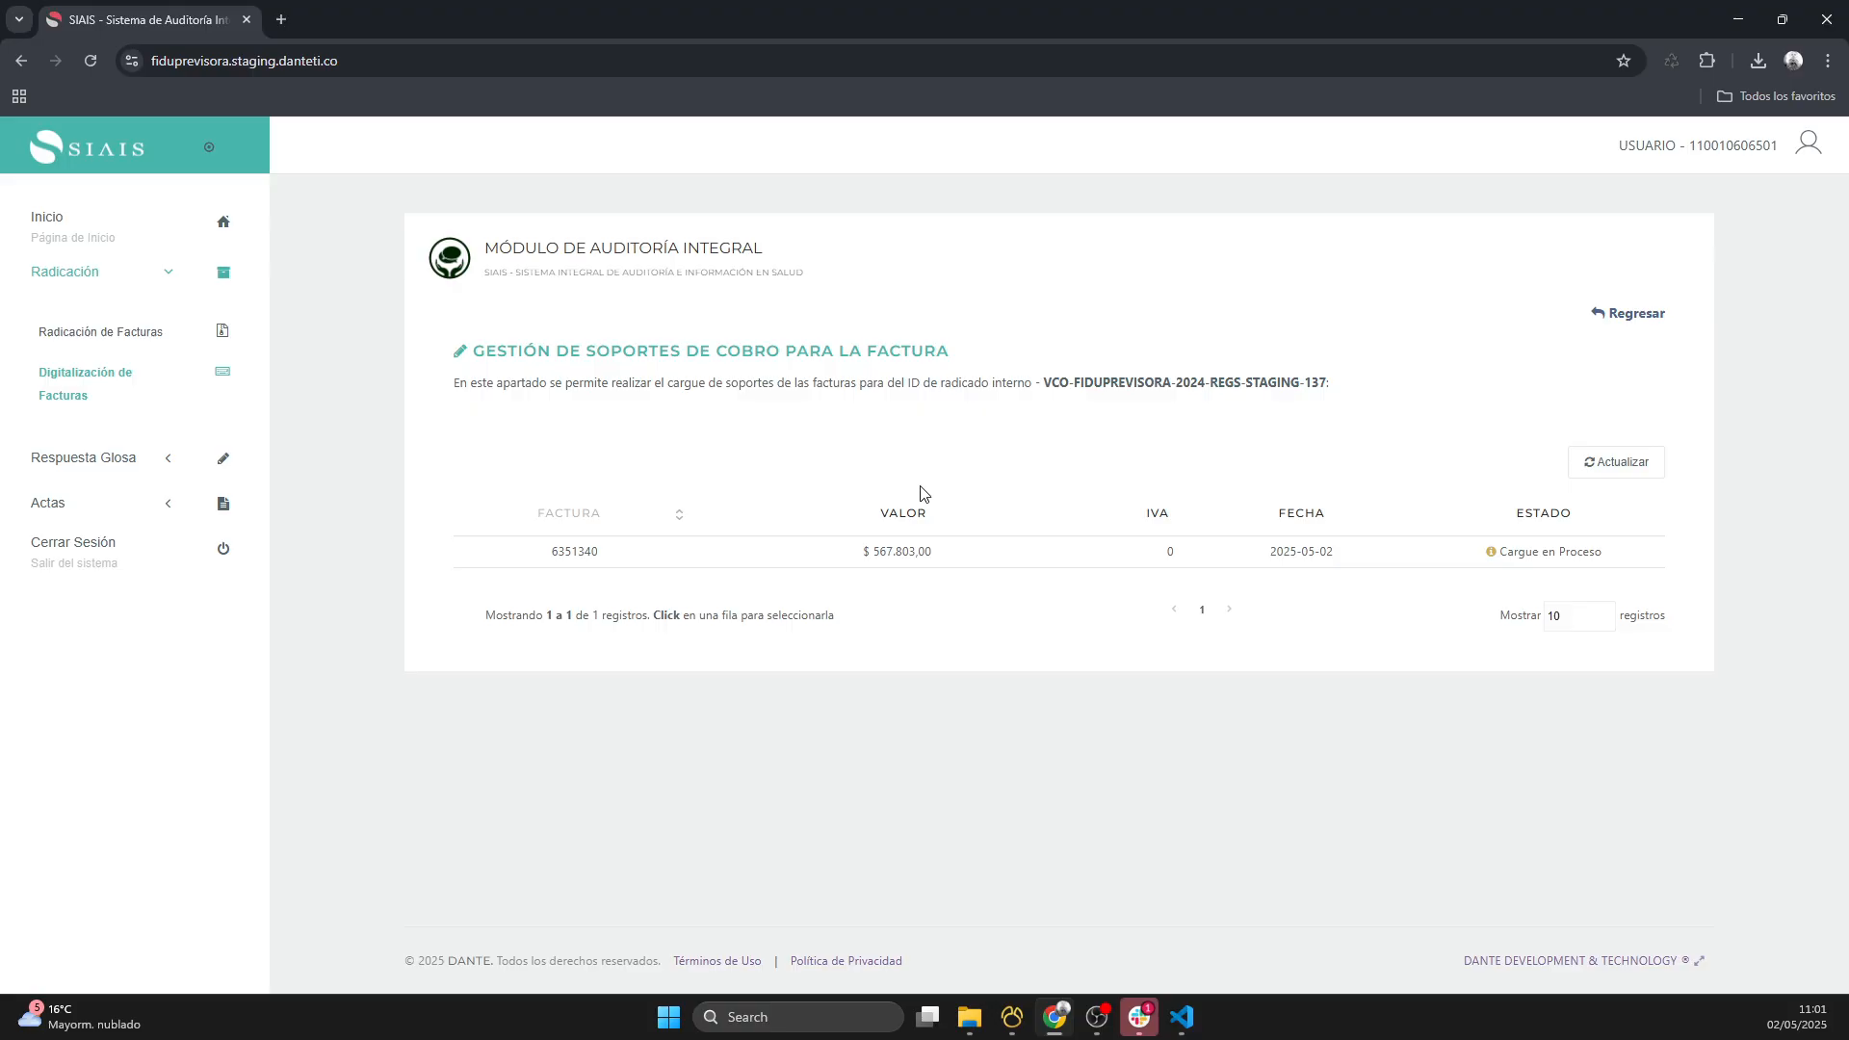
# - Refresh the supports list of filing 137 and check the upload status of its invoice
pyautogui.click(847, 566)
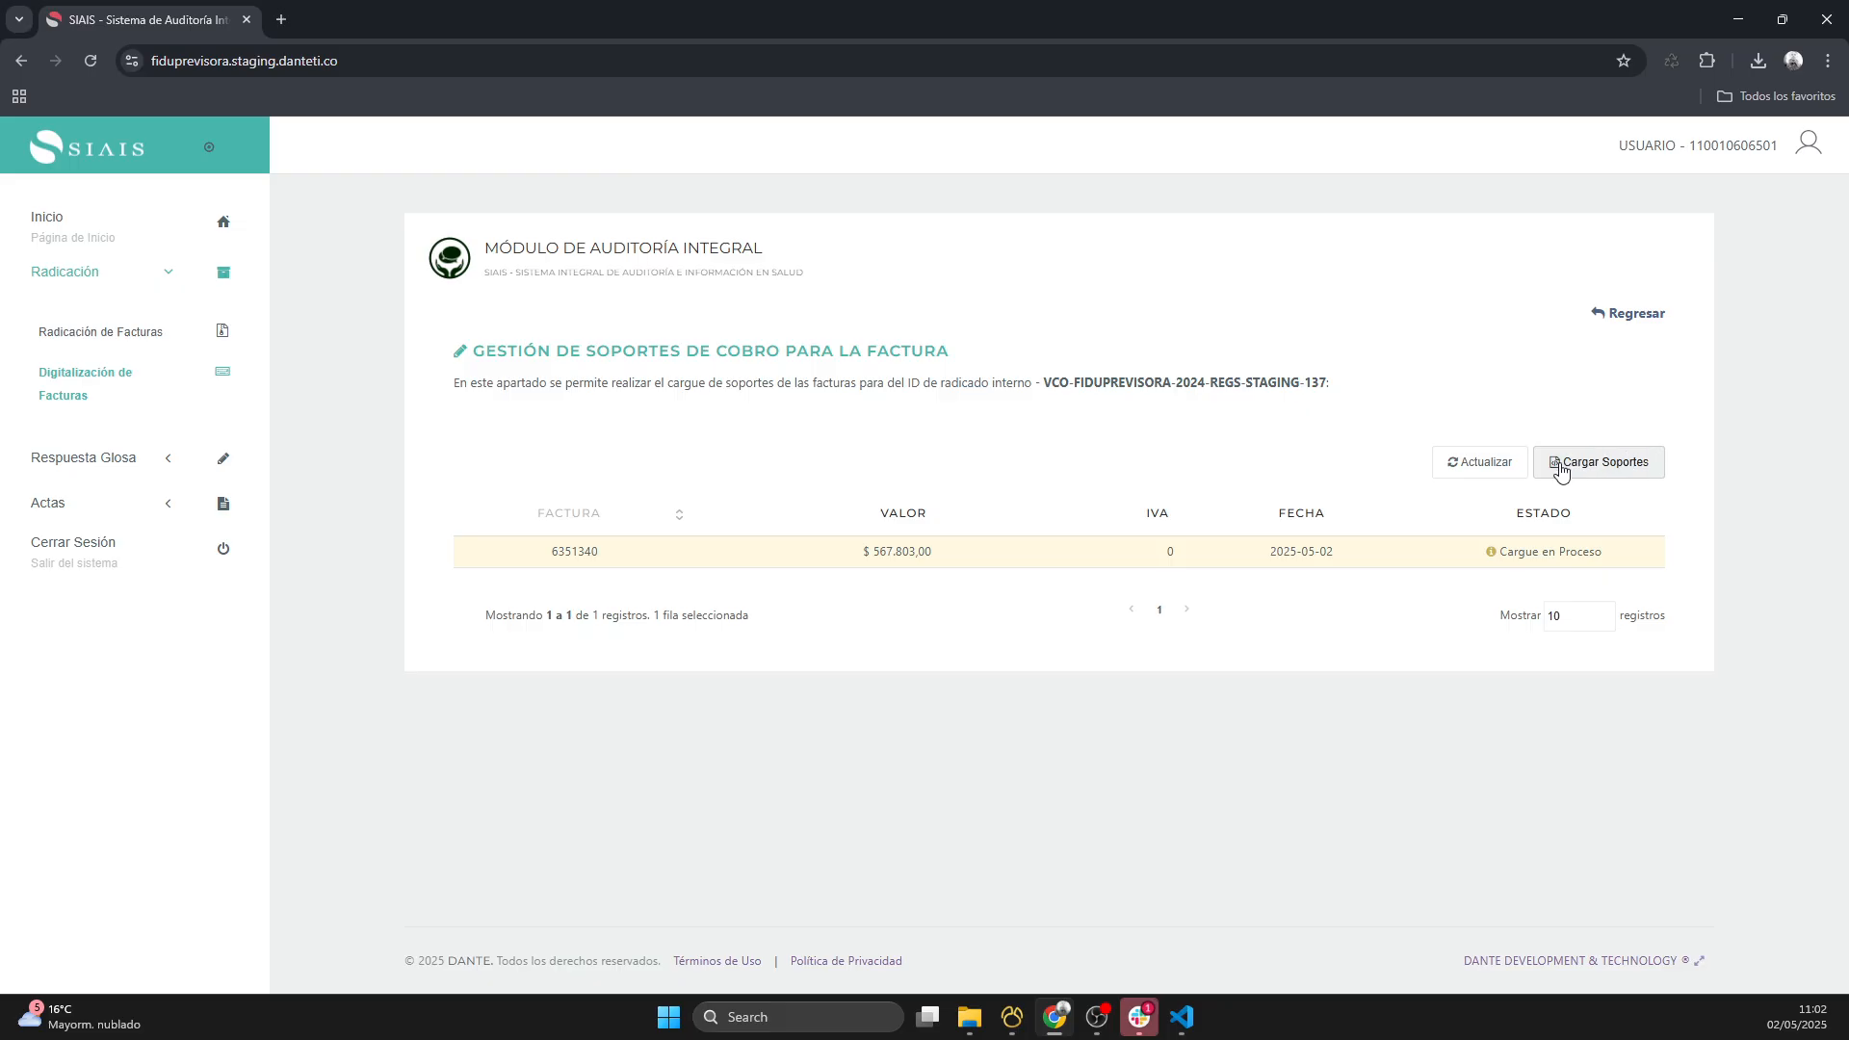
pyautogui.click(1459, 463)
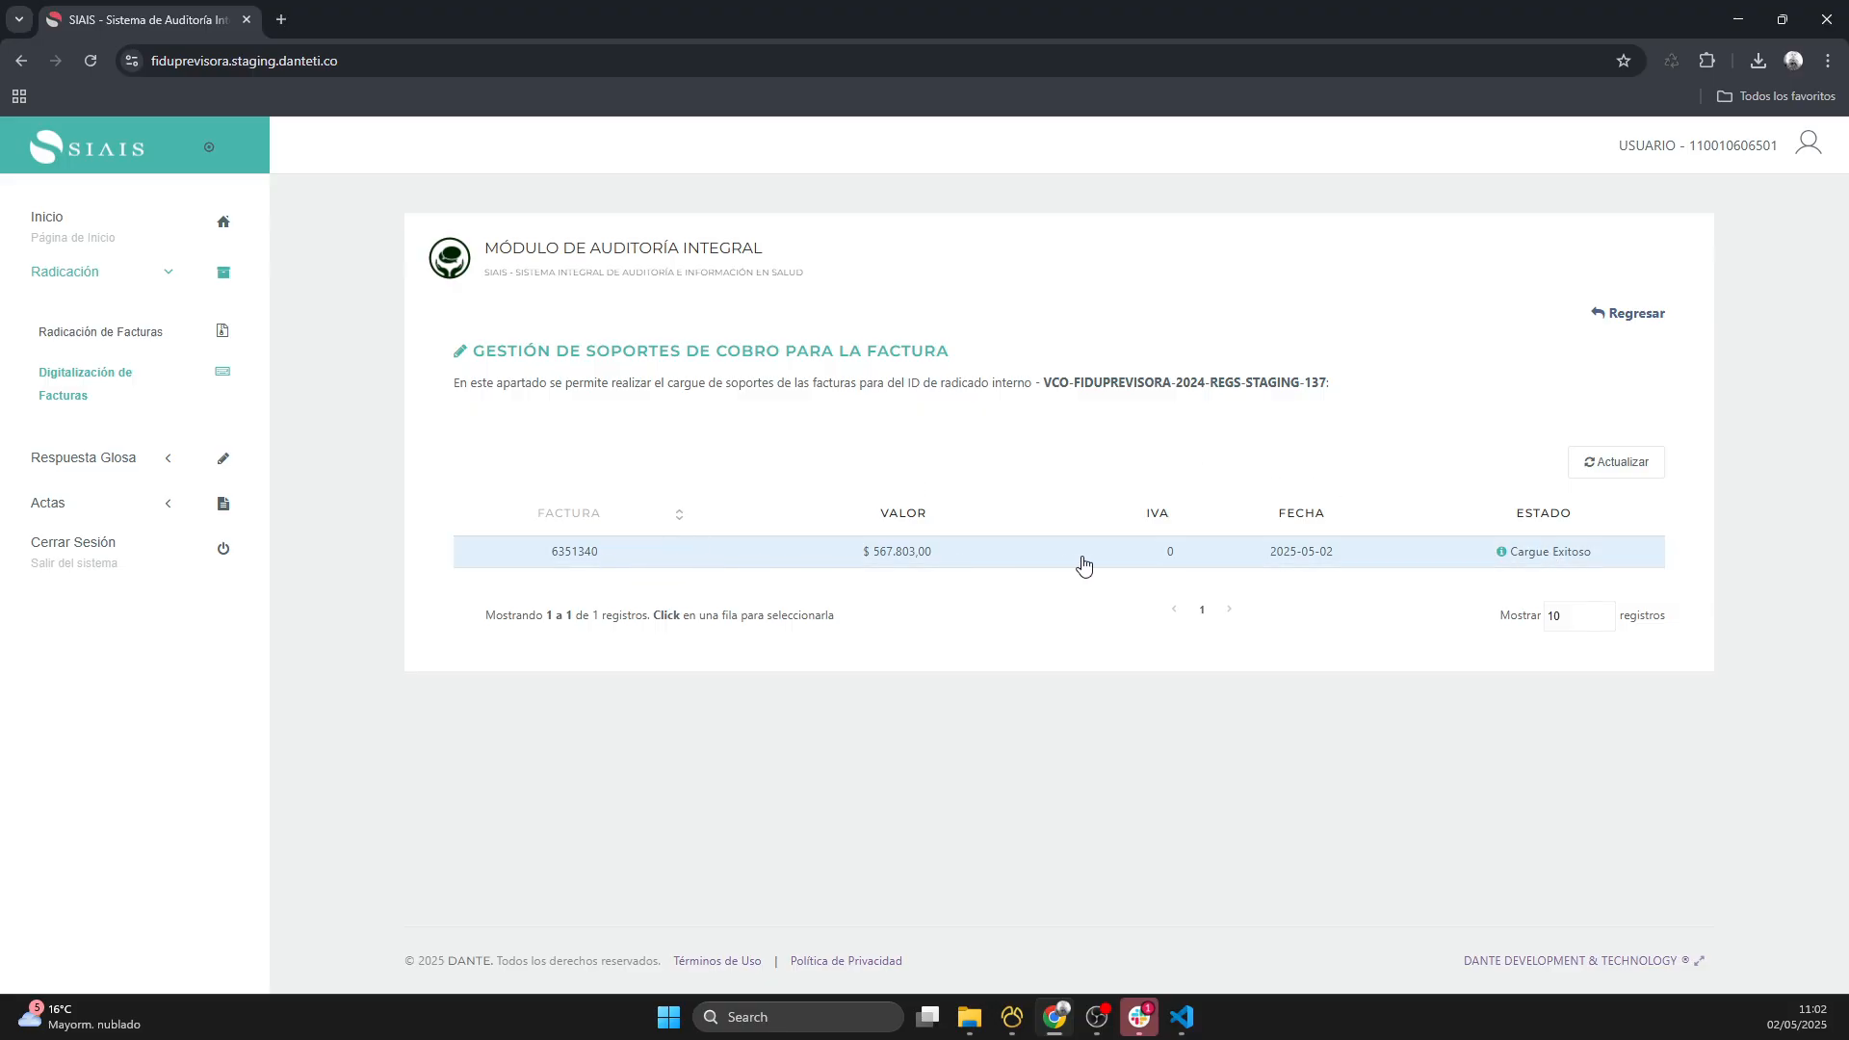
pyautogui.click(1007, 561)
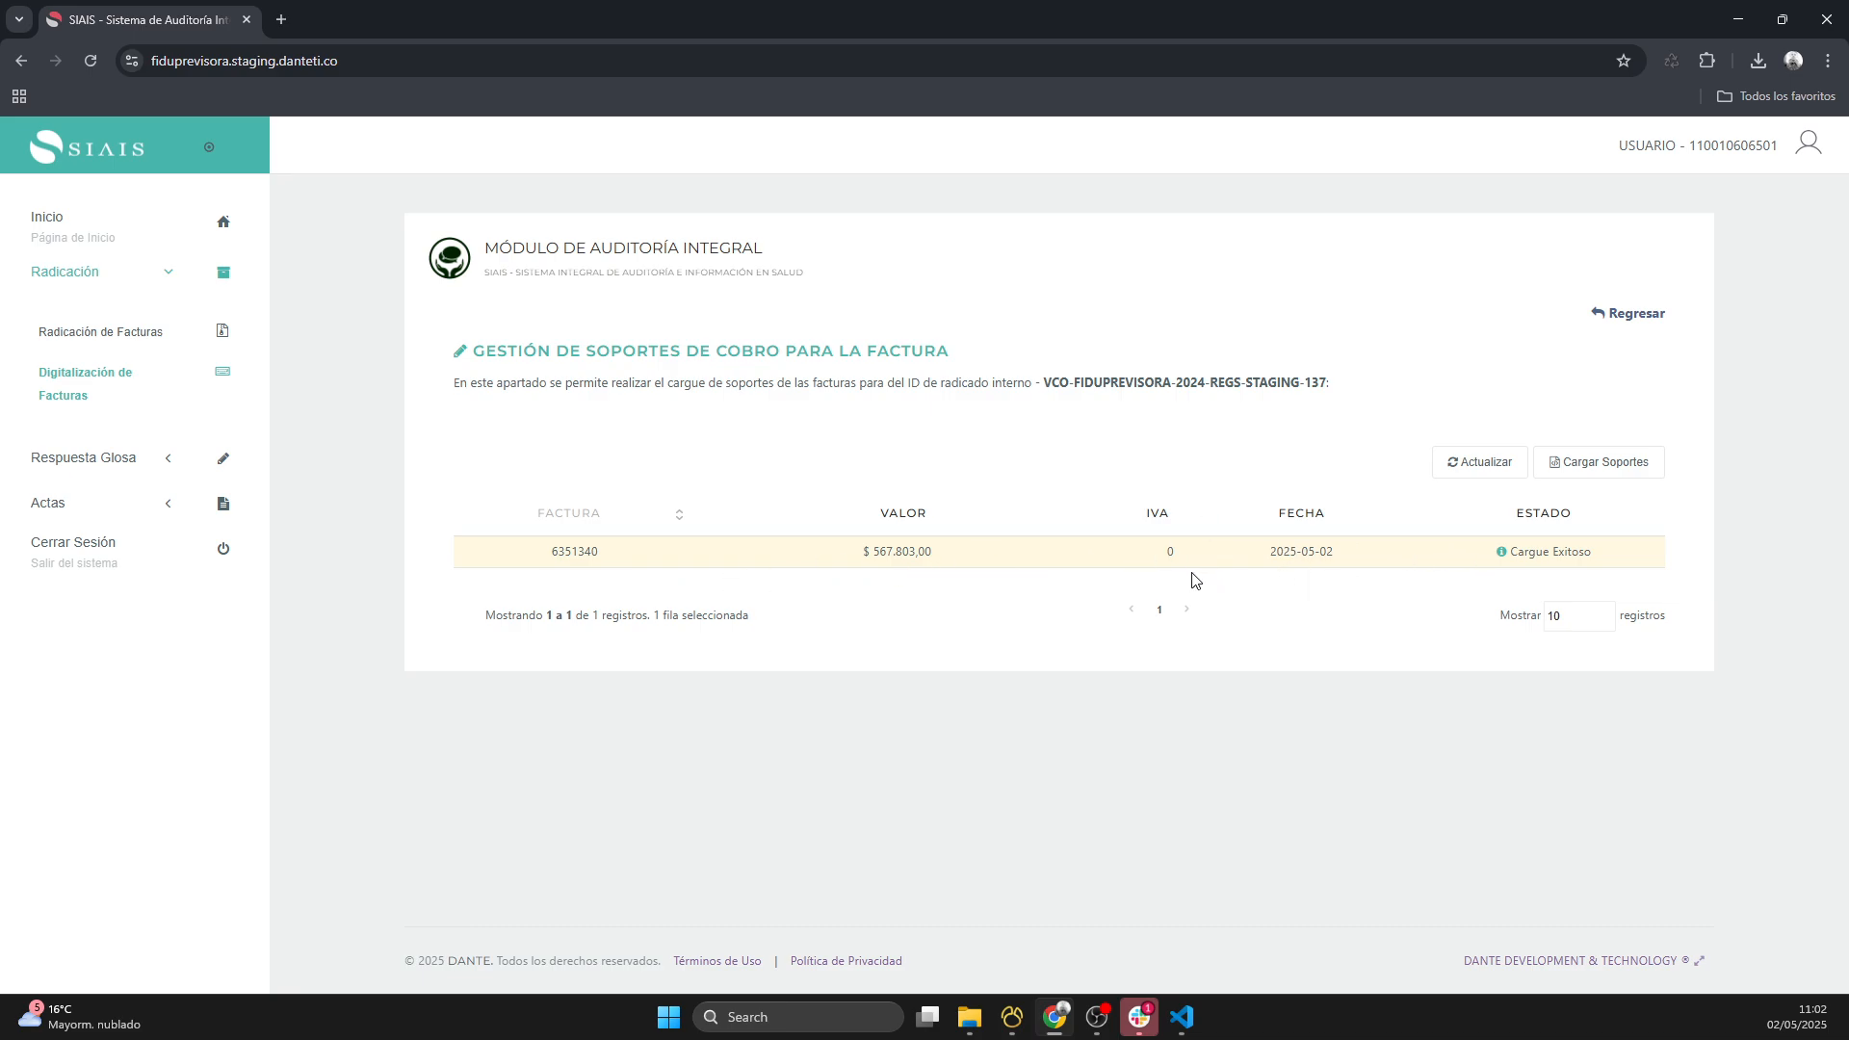
# - Return to the invoice digitization list, then select filing 137 and check its CSV and RIPS status
pyautogui.click(1637, 318)
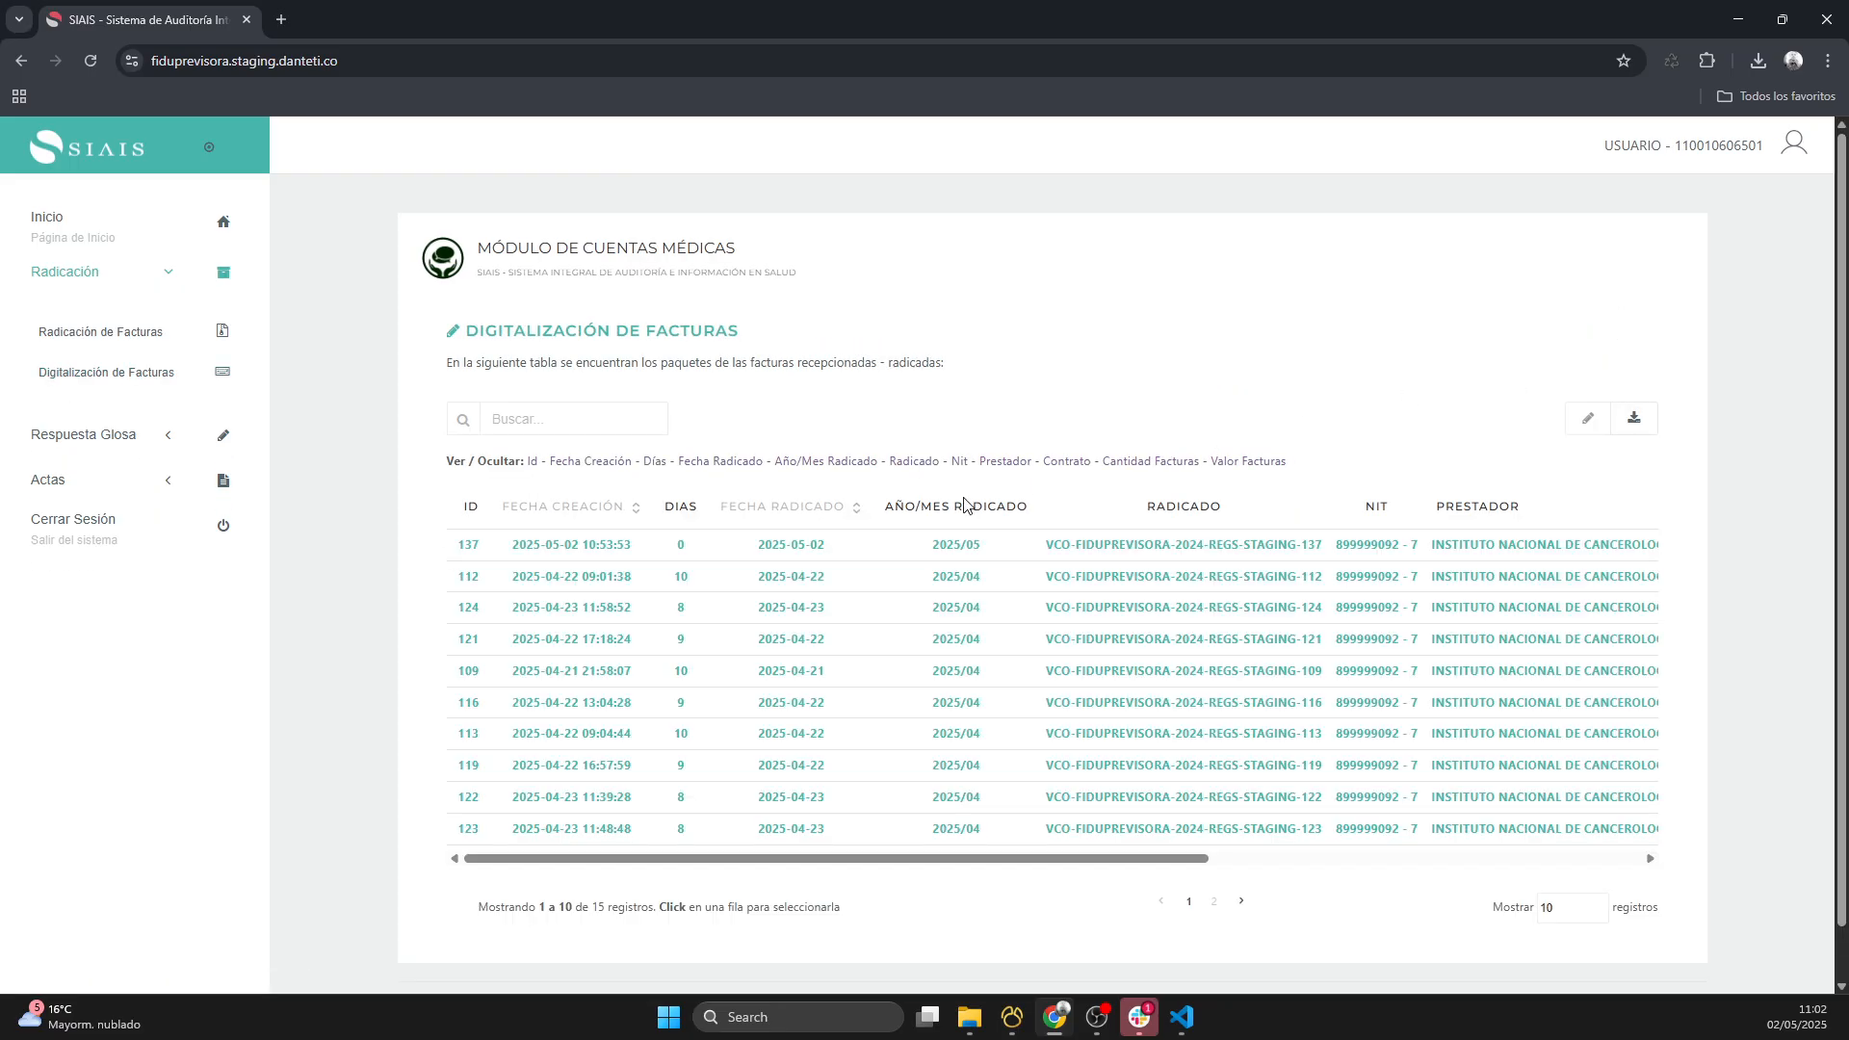
pyautogui.click(525, 549)
pyautogui.moveTo(743, 870); pyautogui.dragTo(1267, 867)
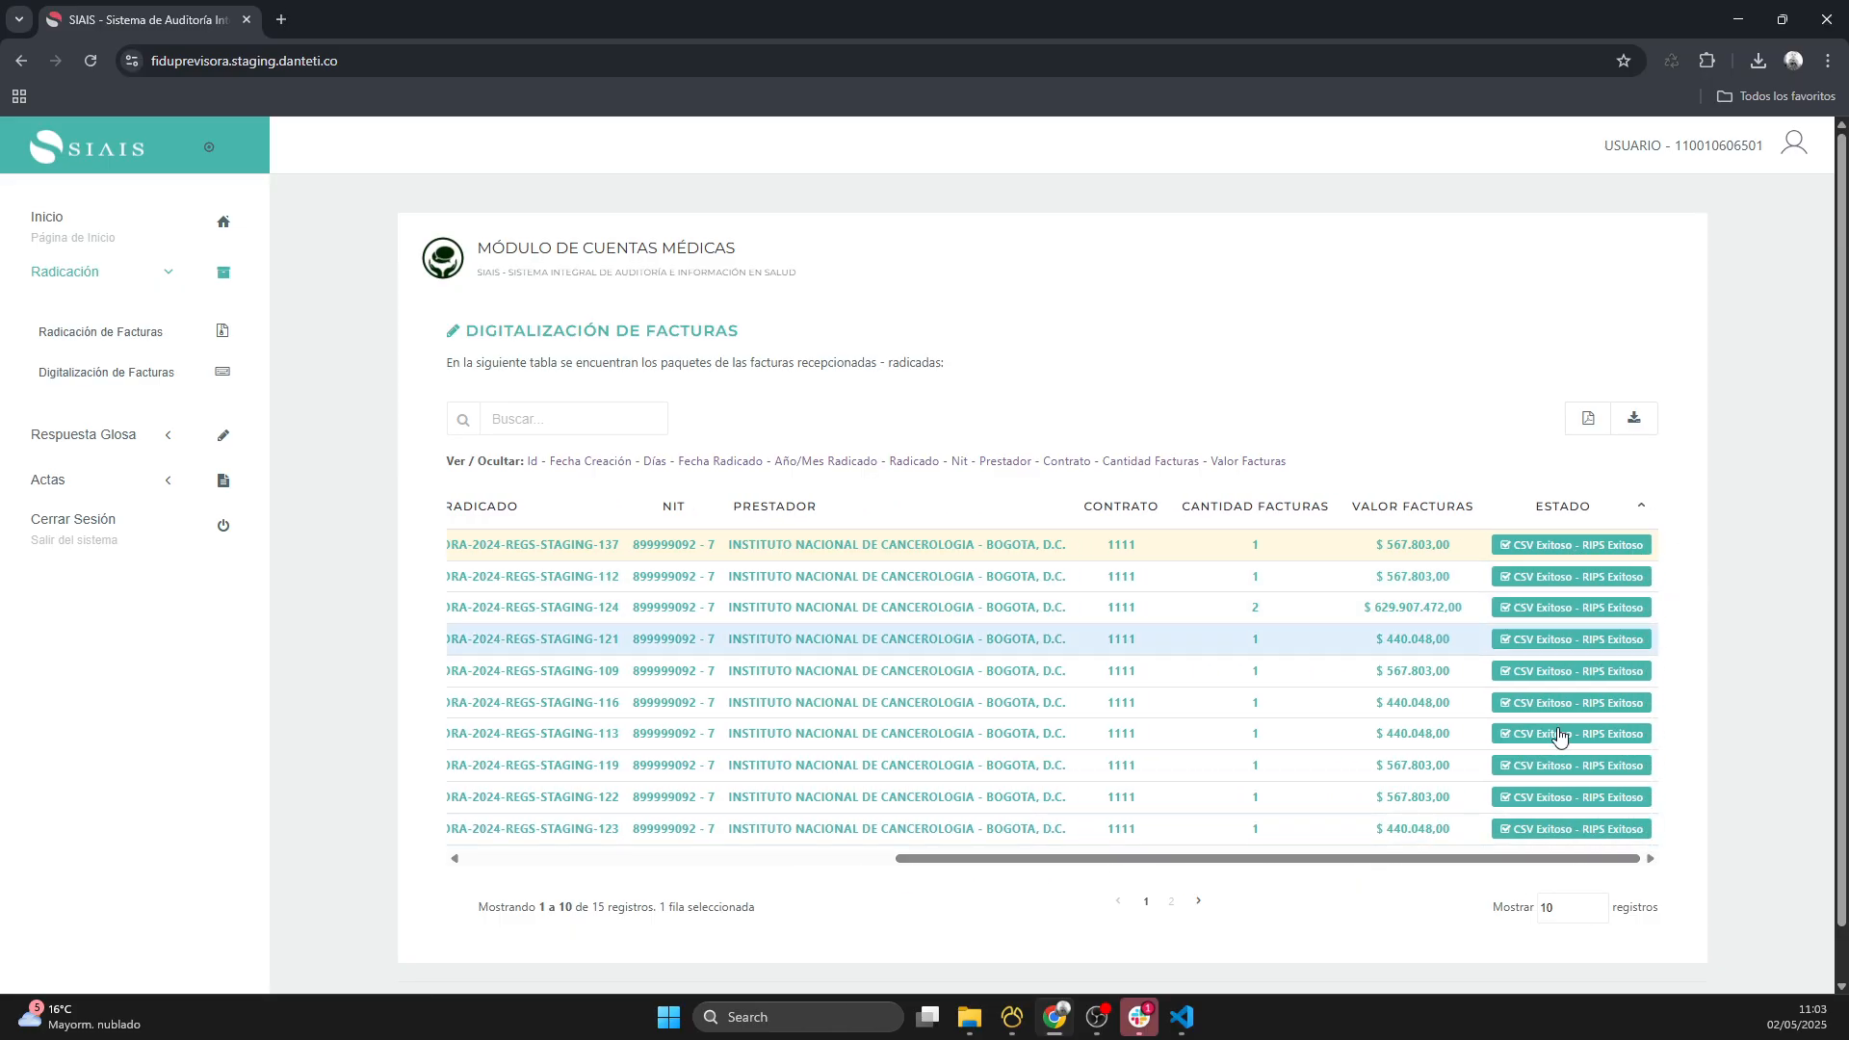
pyautogui.moveTo(1425, 863); pyautogui.dragTo(1503, 860)
# - Download the Acta Radicación of filing 137 and review the filing data and invoice table in the PDF
pyautogui.click(1587, 422)
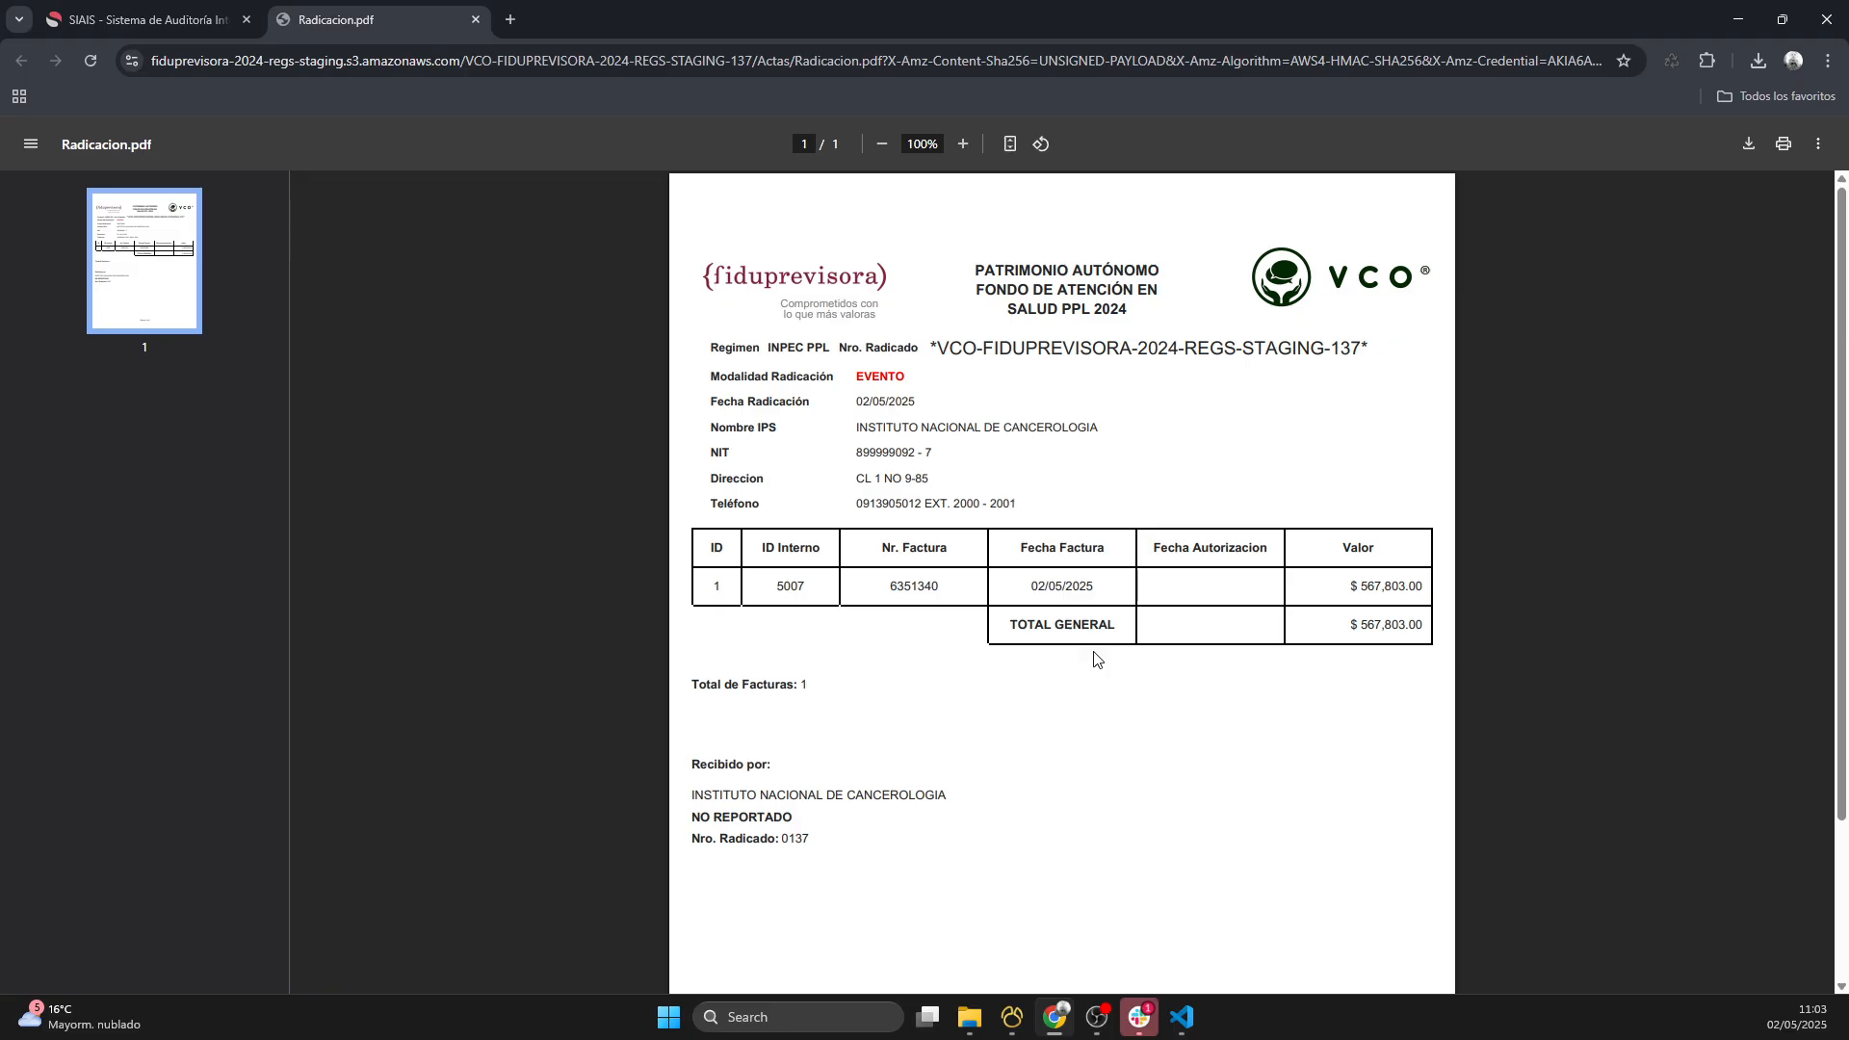
pyautogui.scroll(-2, 1060, 601)
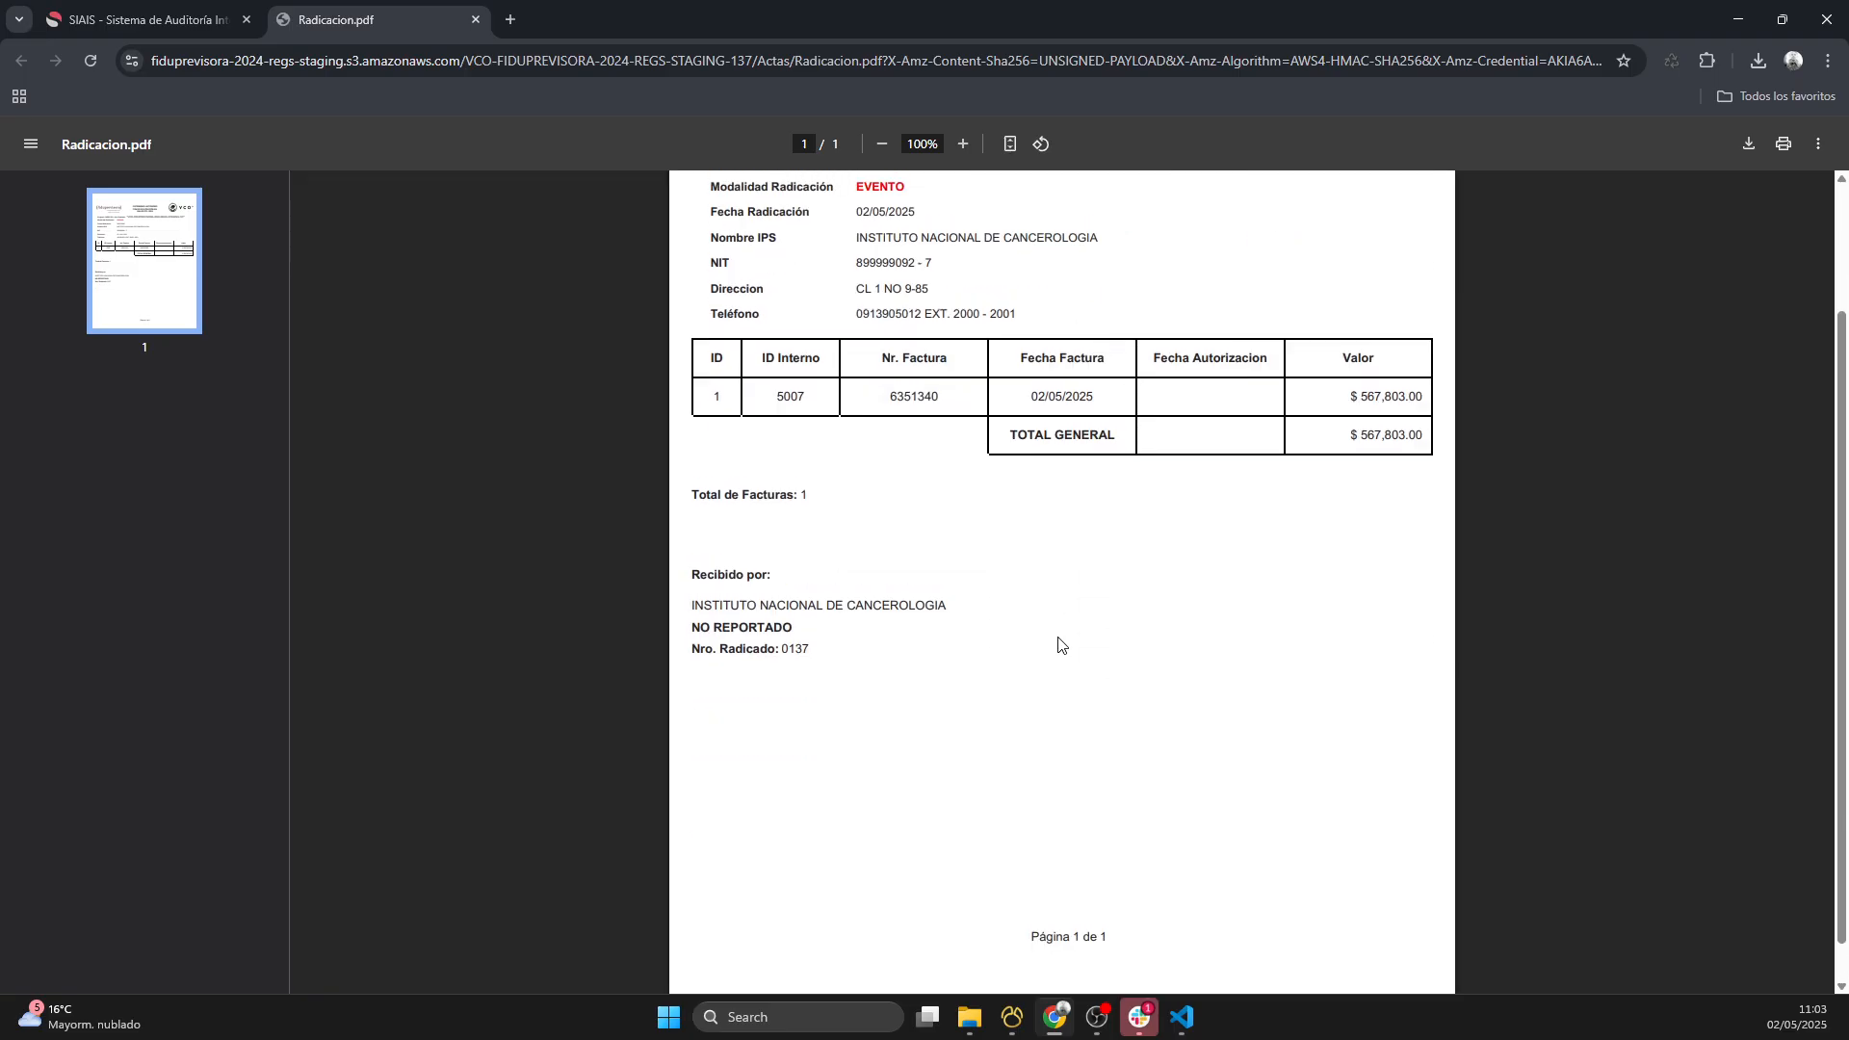
pyautogui.scroll(2, 1060, 644)
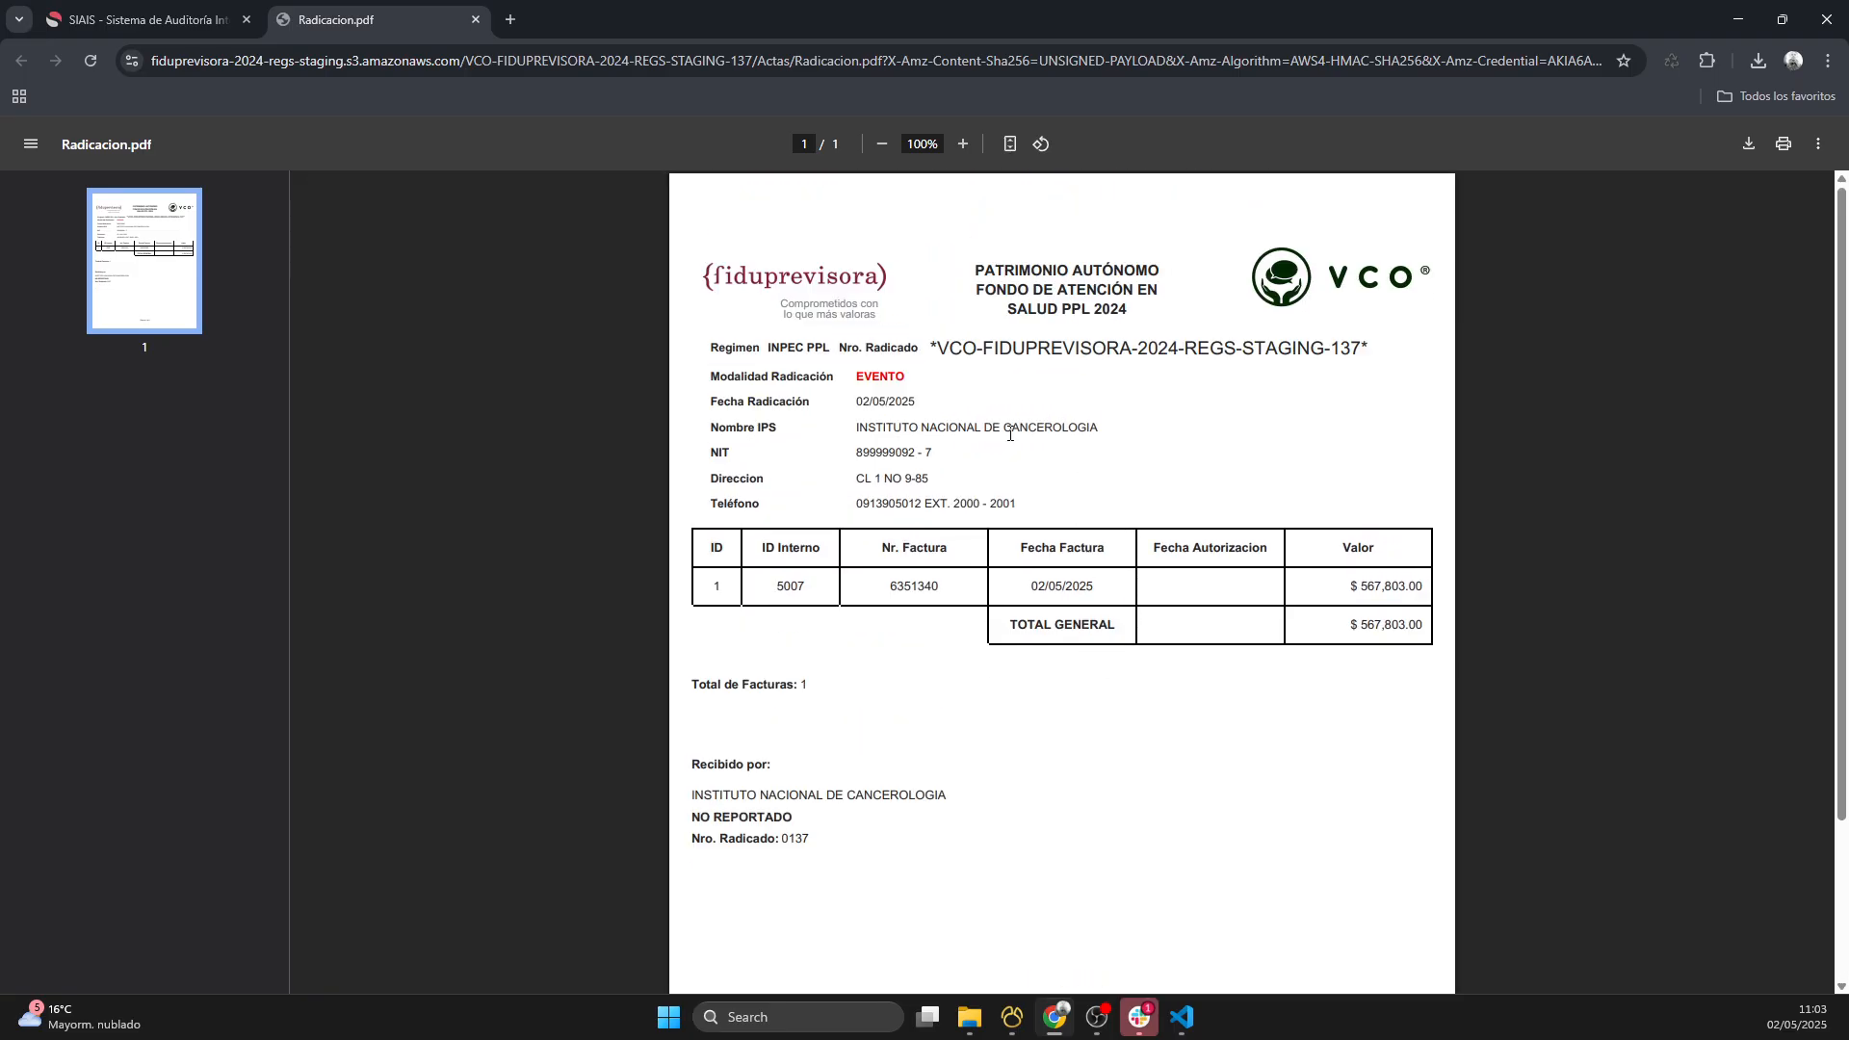